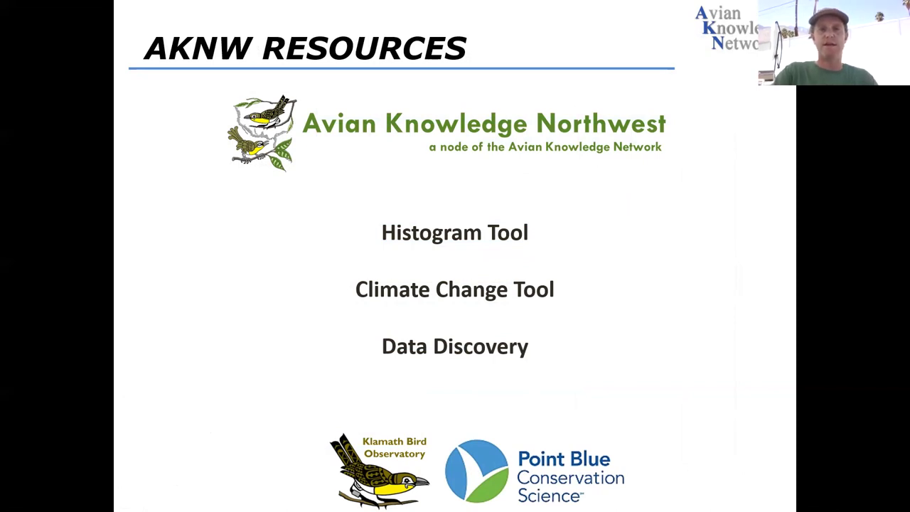
Step: End the slide show, switch to Chrome and look over the Phenology Tool page on the Avian Knowledge Northwest site
key(Escape)
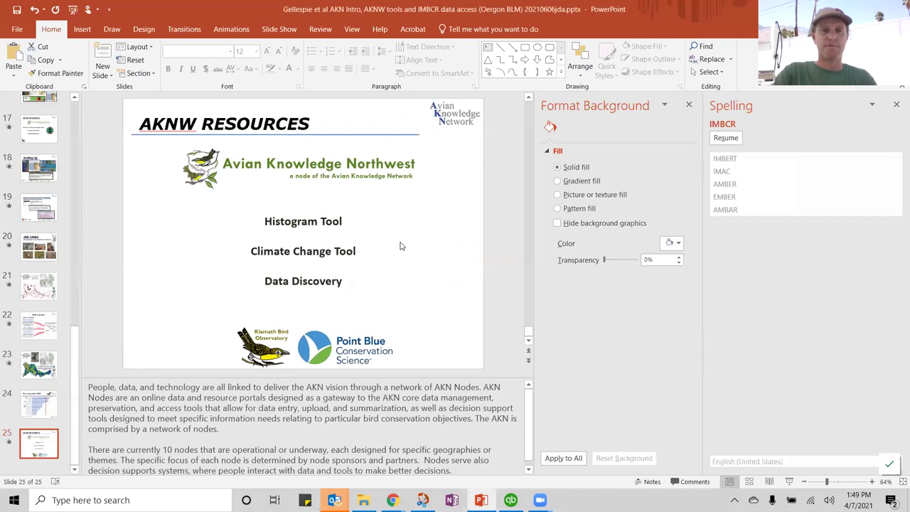
key(alt+Tab)
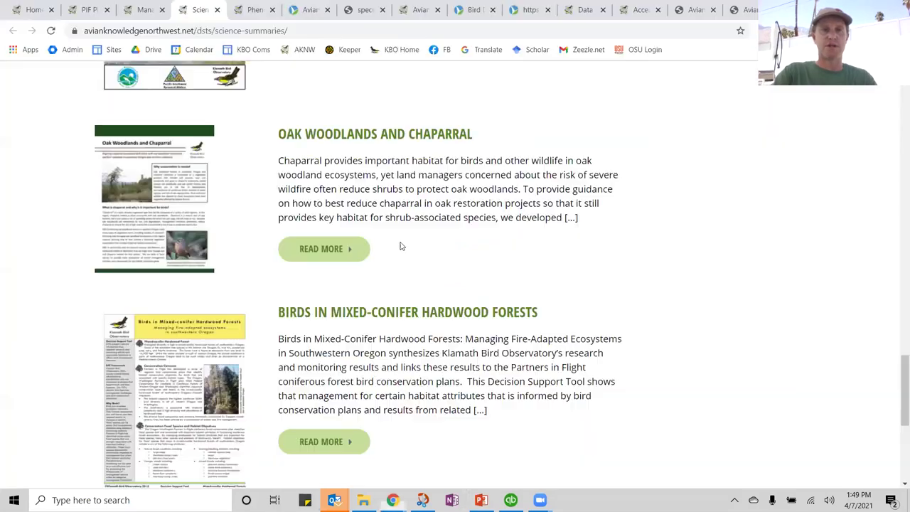
click(253, 10)
scroll(409, 317, down, 3)
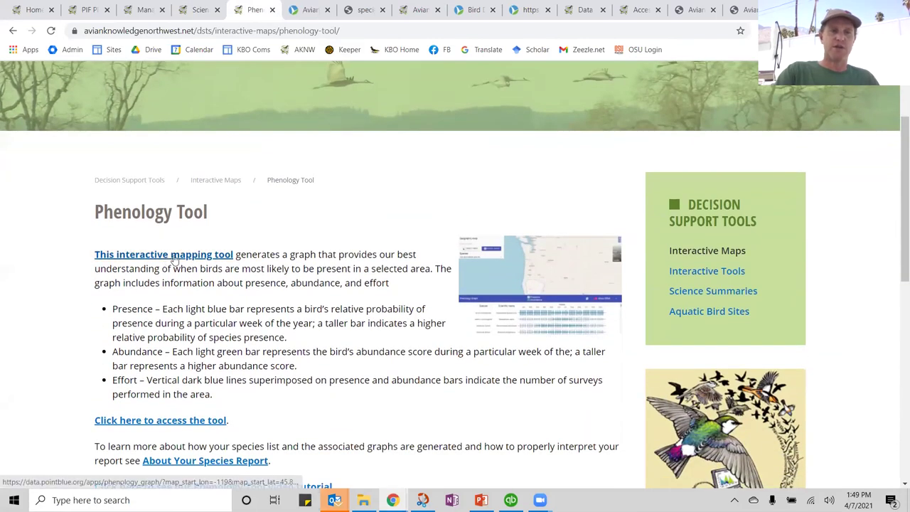
scroll(171, 257, up, 3)
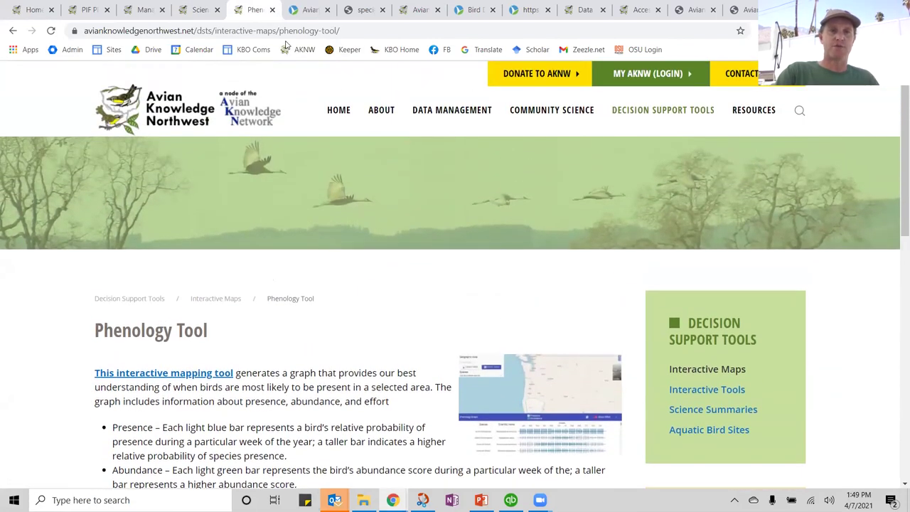
Step: In the phenology graph tool, outline a polygon area around the Saddle Butte Wilderness Study Area on the map
click(310, 10)
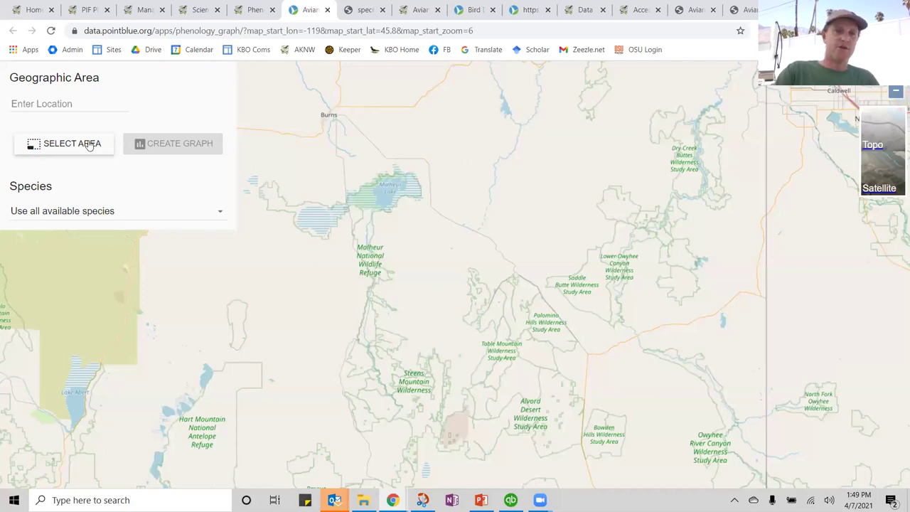
click(90, 144)
click(589, 266)
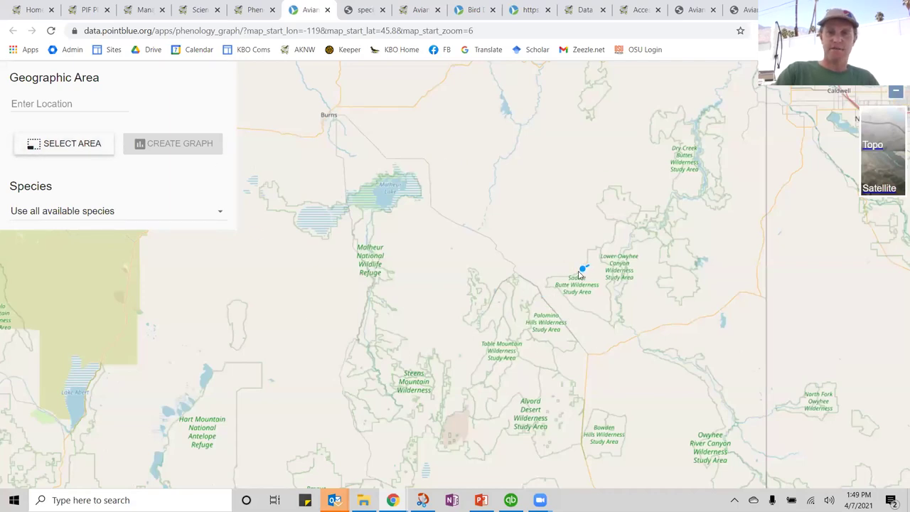
click(547, 276)
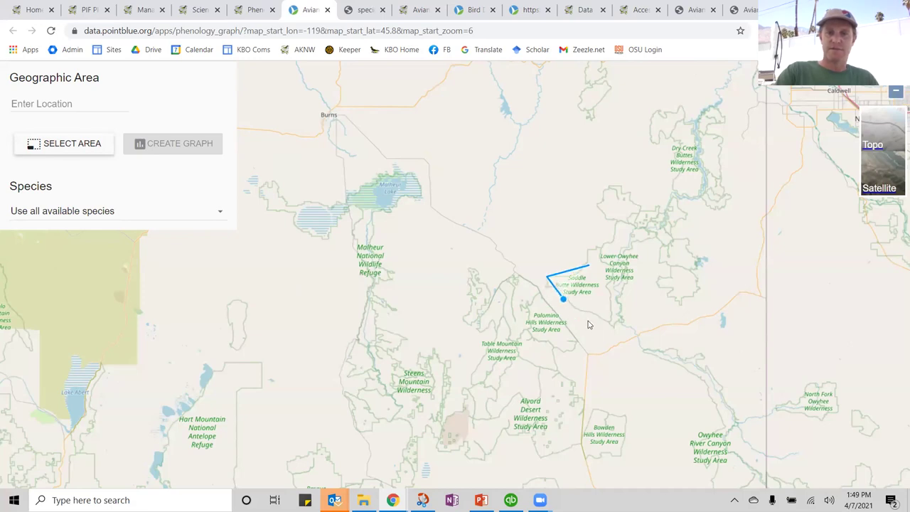
click(609, 322)
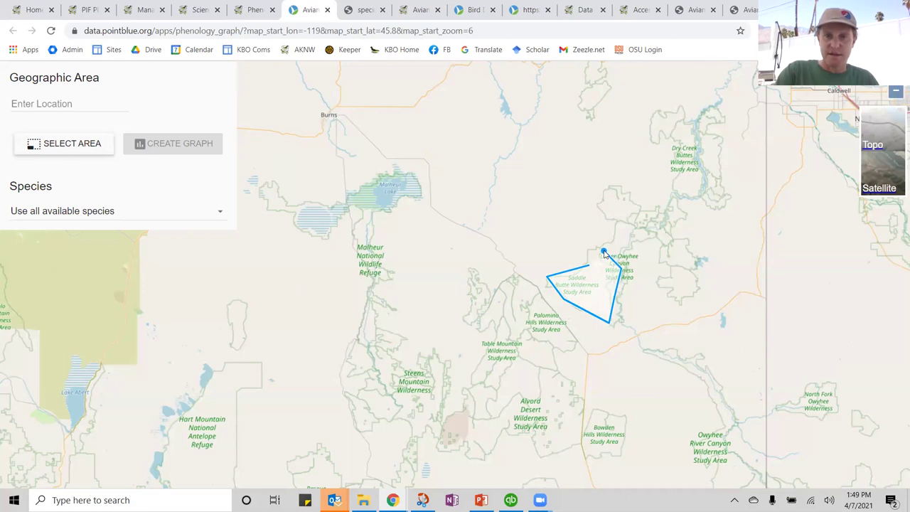
click(603, 252)
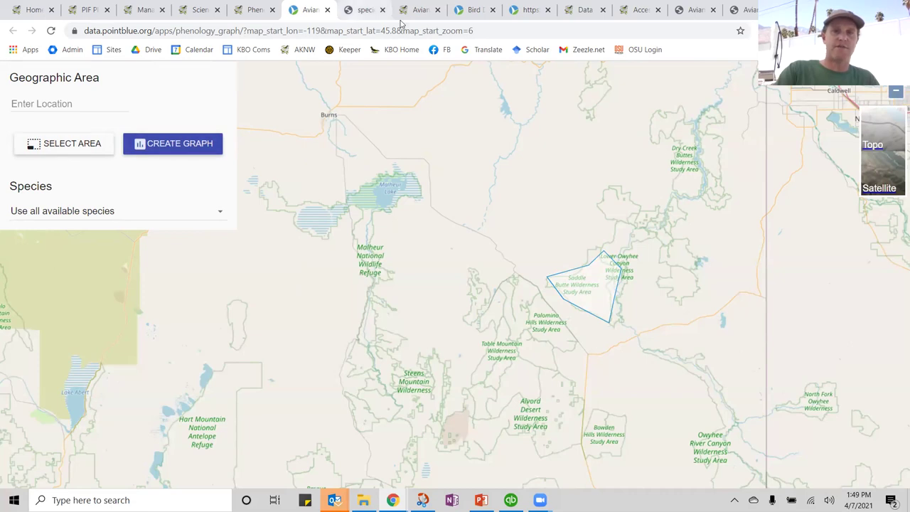
Step: Review the four-page Species Report PDF, examining the monthly presence, abundance and effort bars for each bird species
click(370, 11)
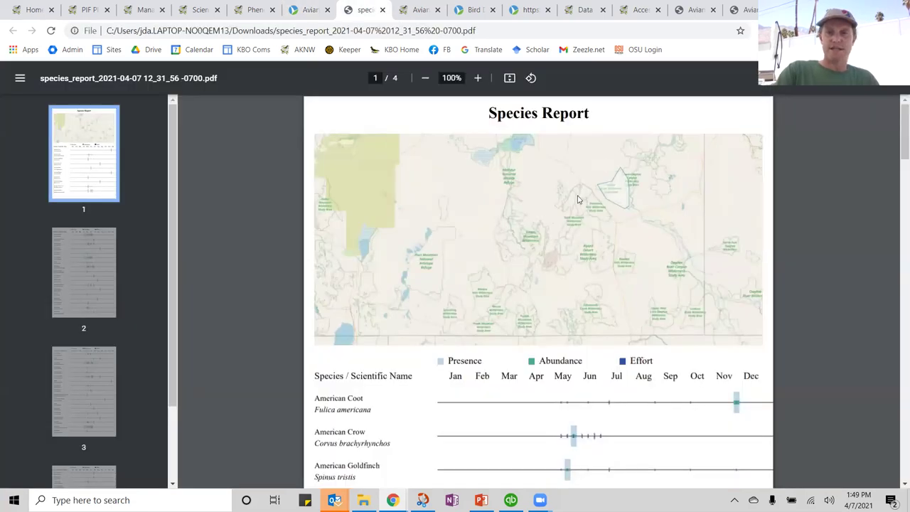
scroll(548, 227, down, 1)
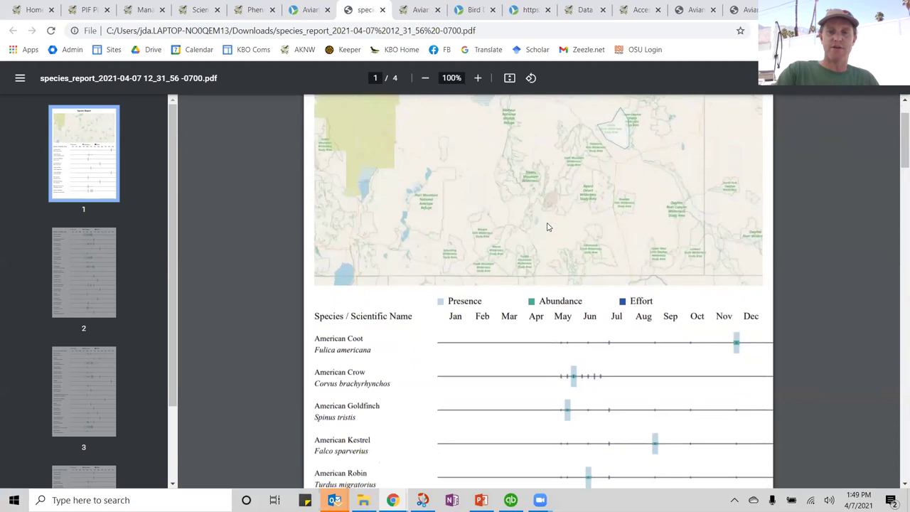
scroll(548, 227, down, 3)
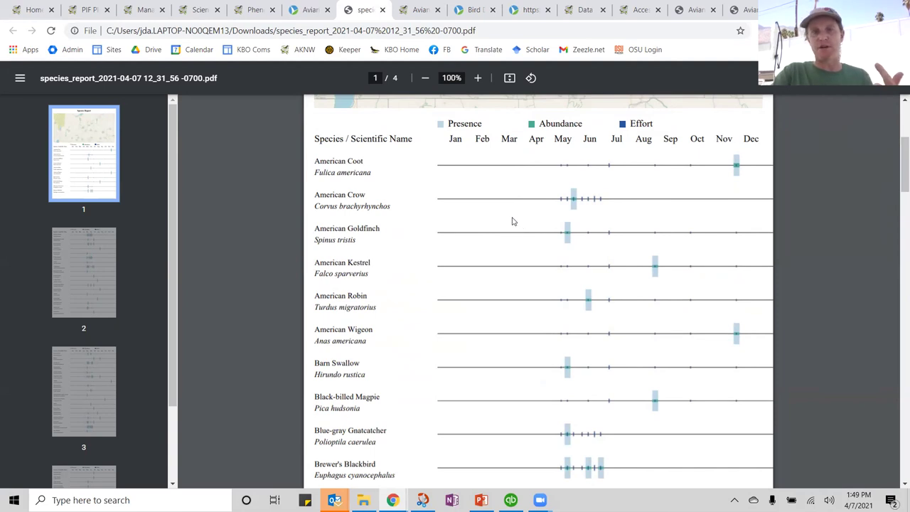
scroll(512, 221, down, 6)
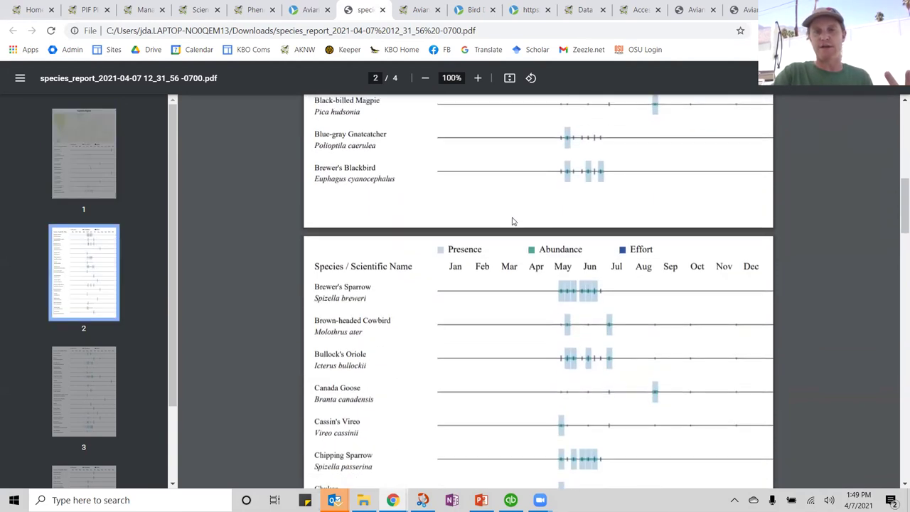
scroll(512, 223, down, 7)
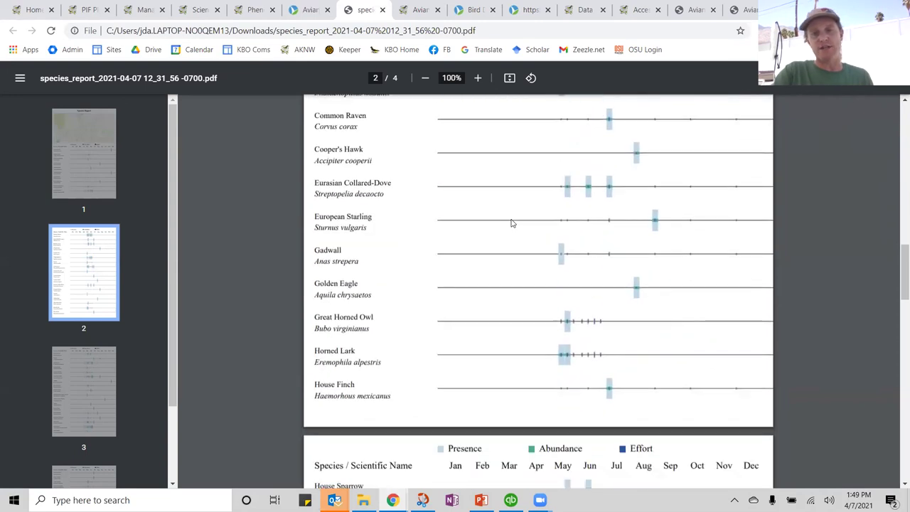
scroll(511, 223, down, 5)
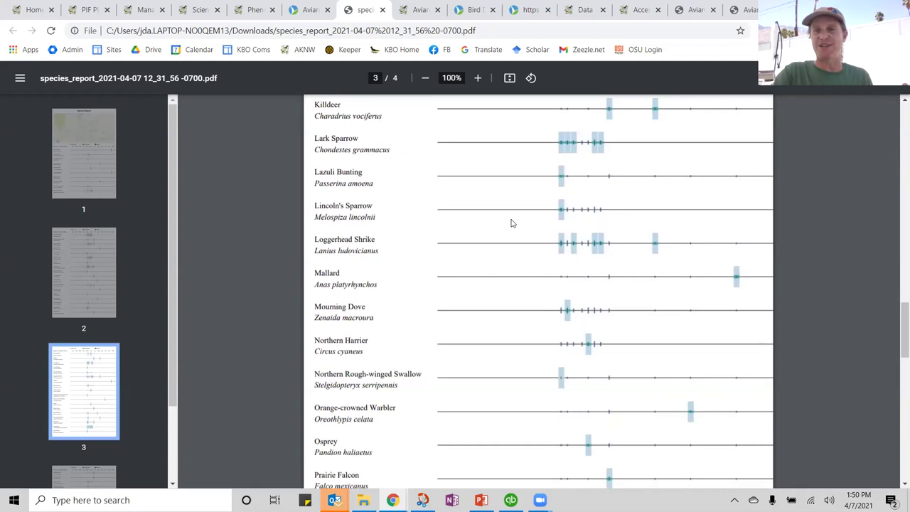
scroll(510, 223, down, 4)
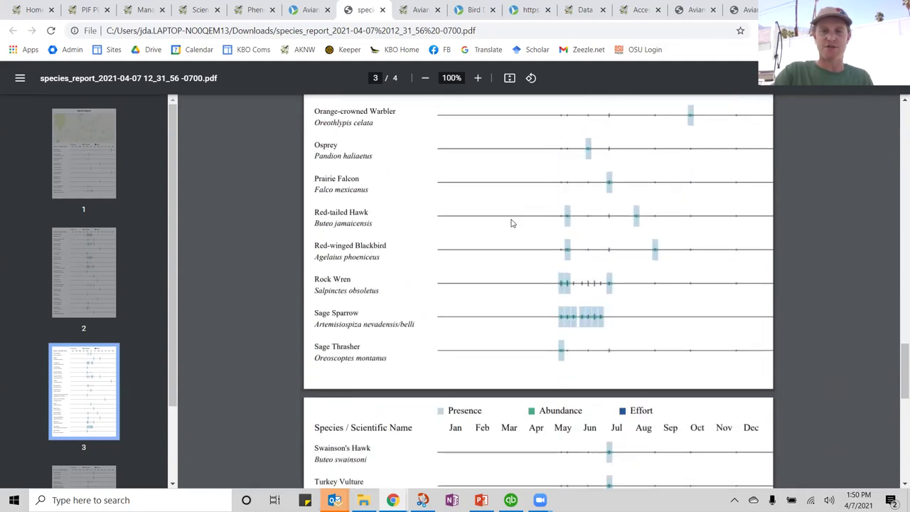
scroll(511, 223, down, 4)
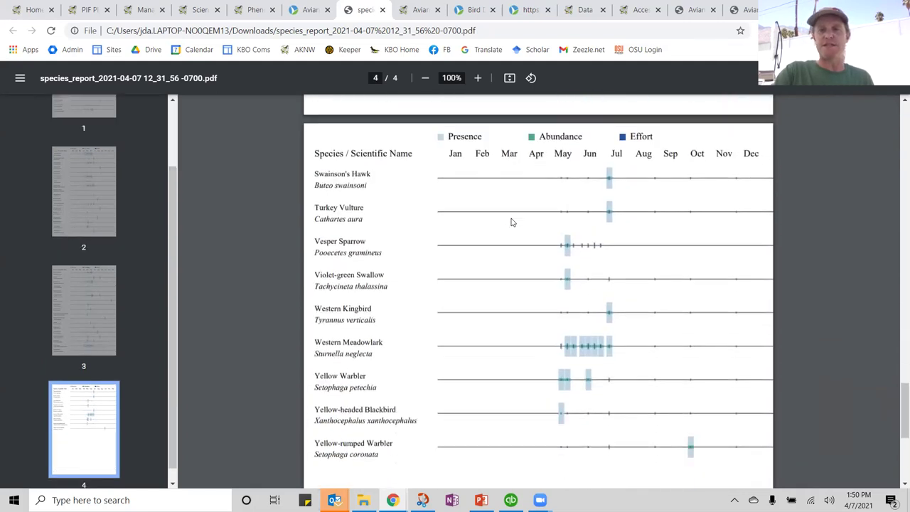
scroll(511, 222, down, 2)
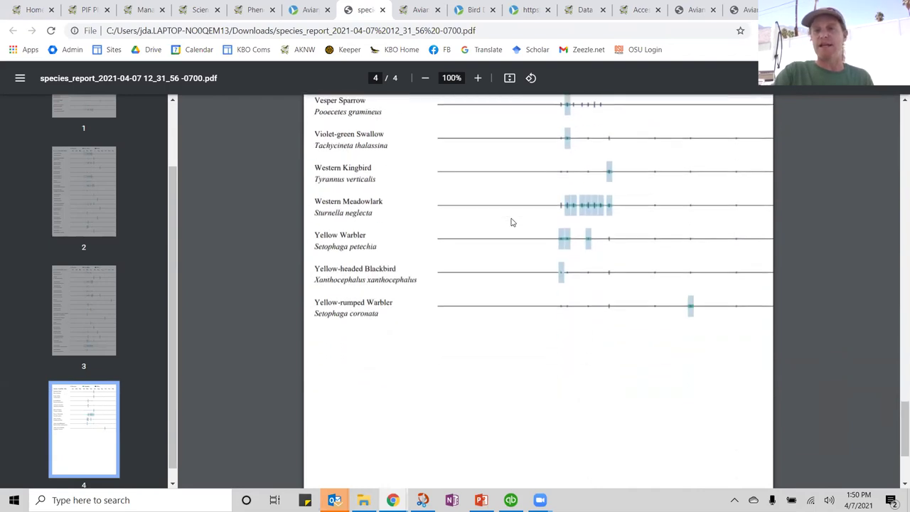
scroll(511, 223, up, 3)
scroll(511, 223, up, 6)
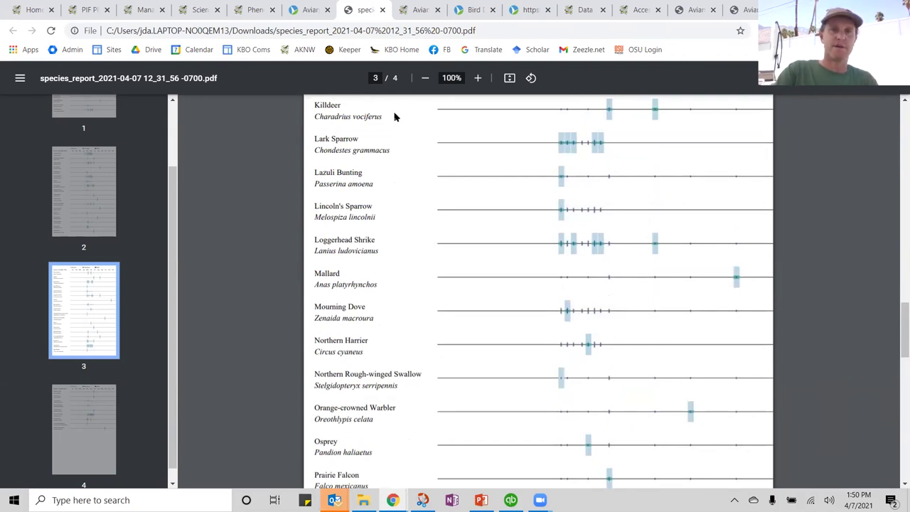
Step: Read the Avian Vulnerability to Climate Change introduction, and examine the Sagebrush Sparrow map in the Bird Distribution Maps tool
click(417, 12)
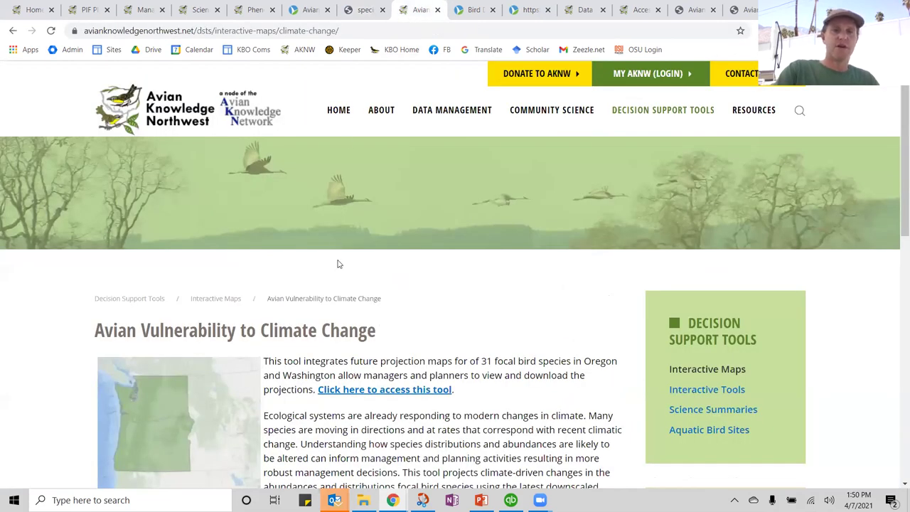
scroll(338, 264, down, 2)
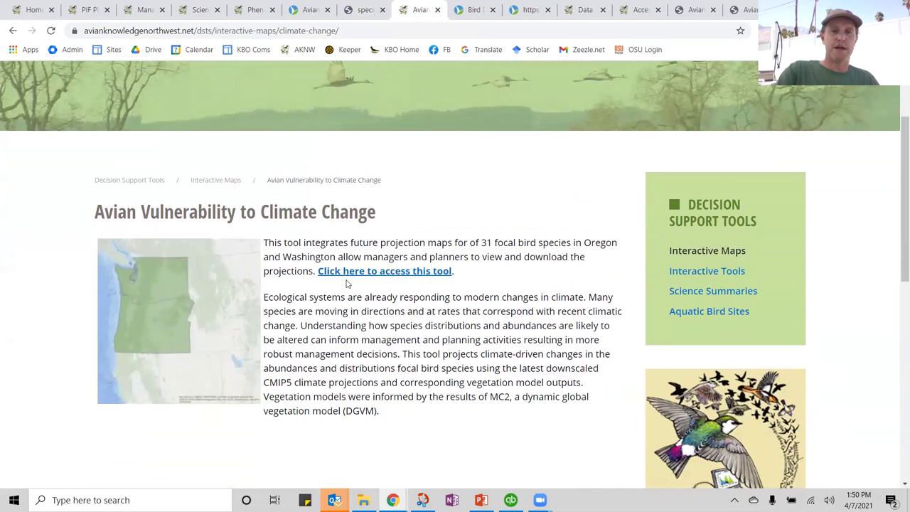
scroll(492, 51, up, 2)
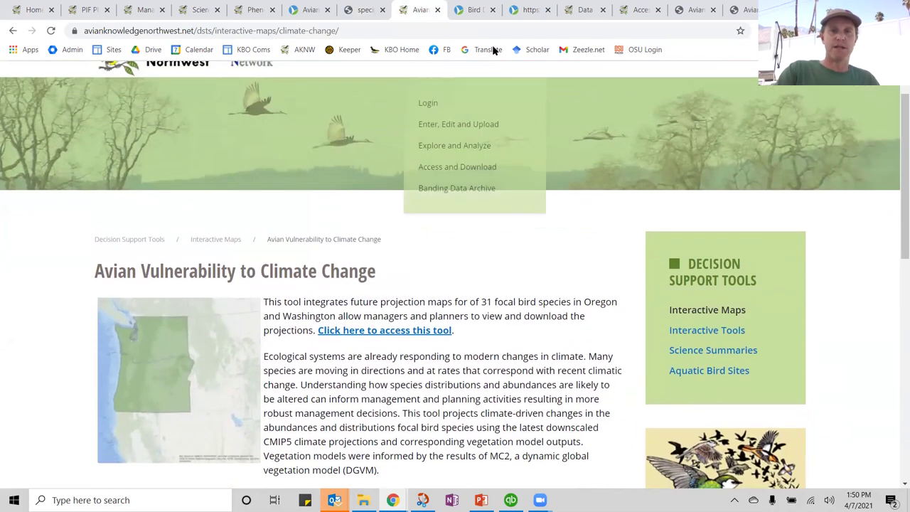
click(475, 12)
scroll(390, 278, down, 2)
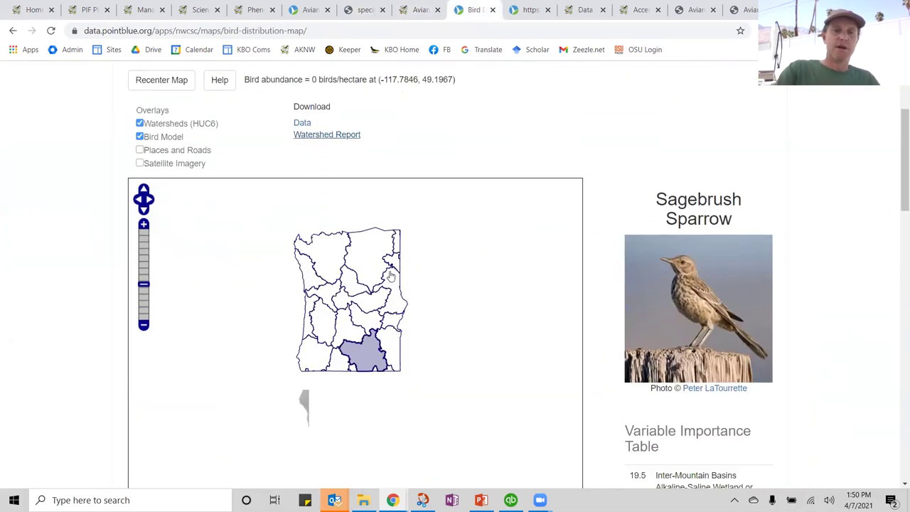
scroll(390, 276, up, 1)
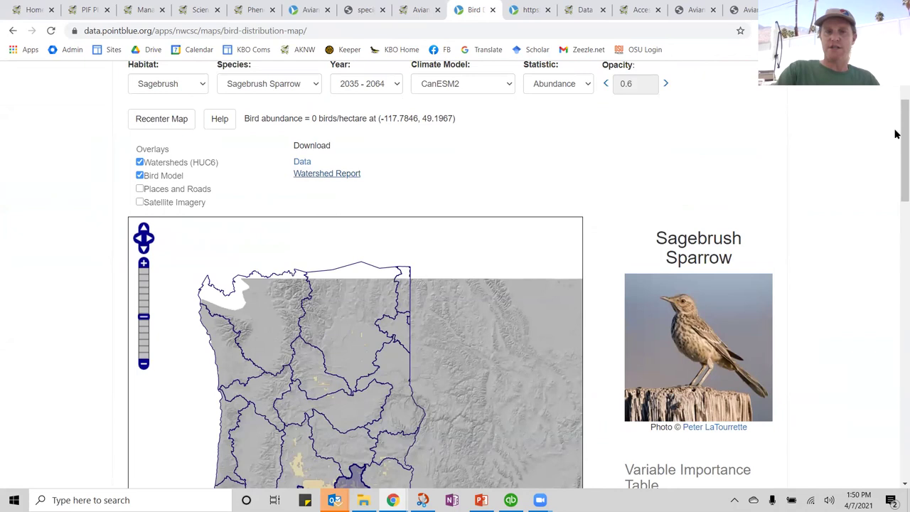
scroll(896, 135, down, 1)
scroll(898, 124, up, 2)
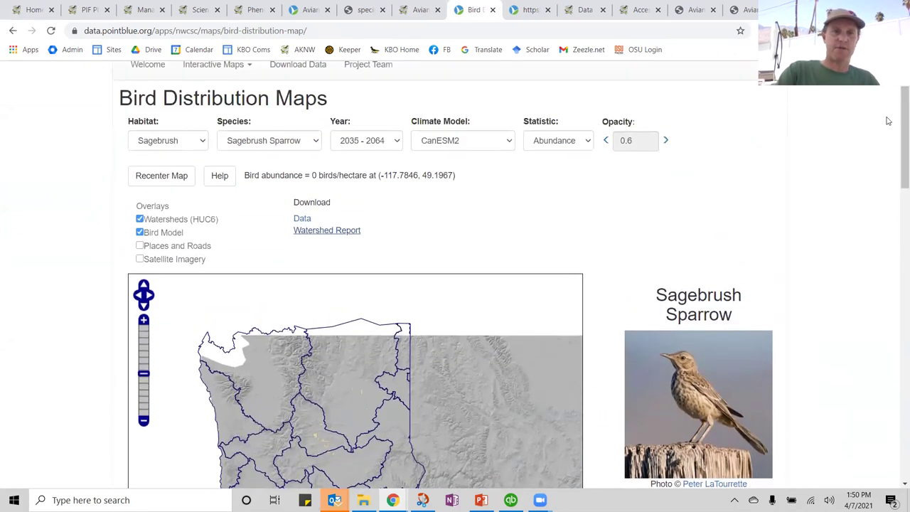
Step: Set the Sagebrush Sparrow distribution map's year to Current and view the abundance across the watersheds
click(400, 141)
click(384, 158)
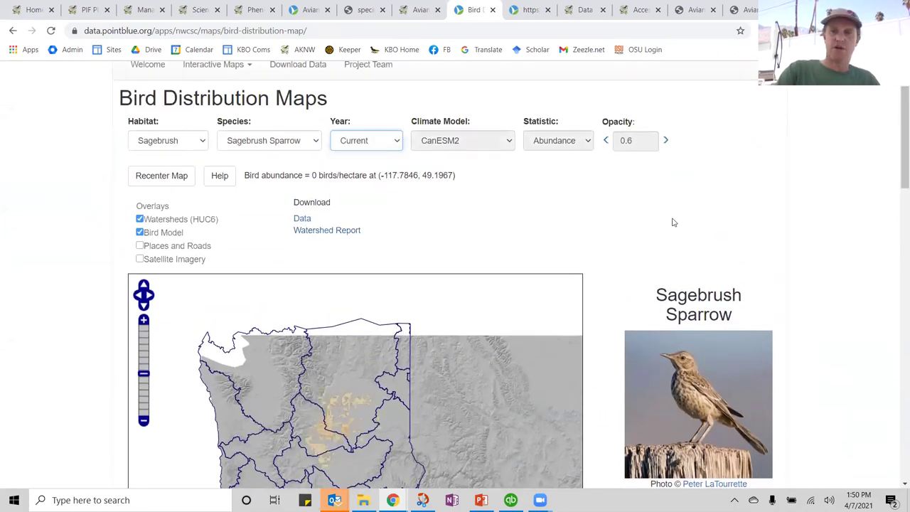
scroll(897, 213, down, 2)
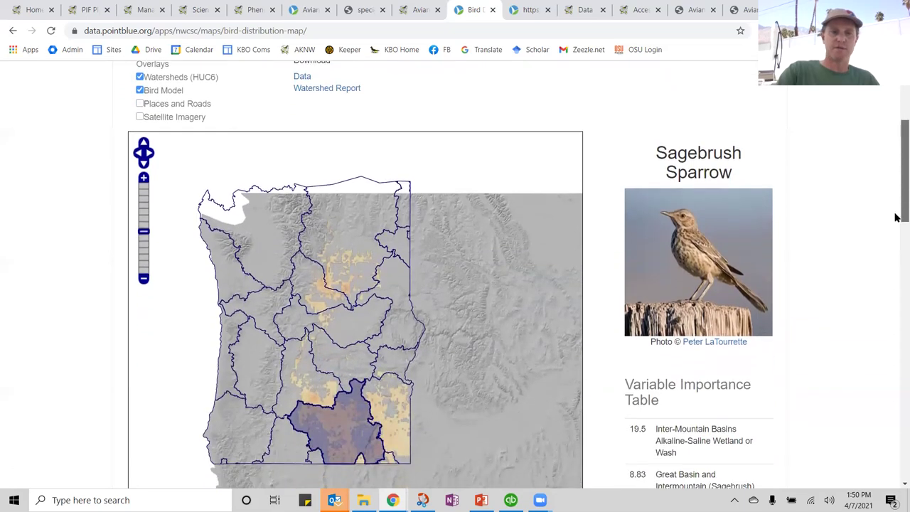
scroll(896, 211, up, 1)
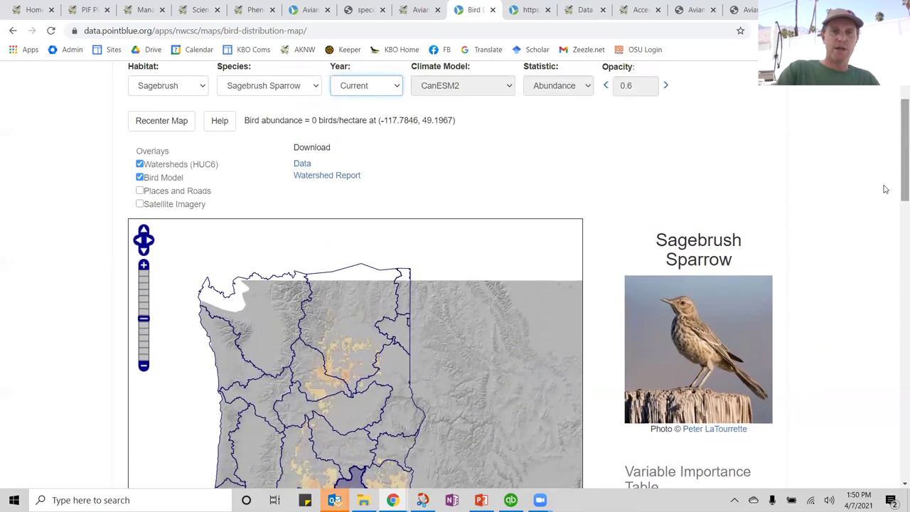
Step: Set the distribution map's year to 2035 - 2064 and view the projected Sagebrush Sparrow abundance
click(397, 87)
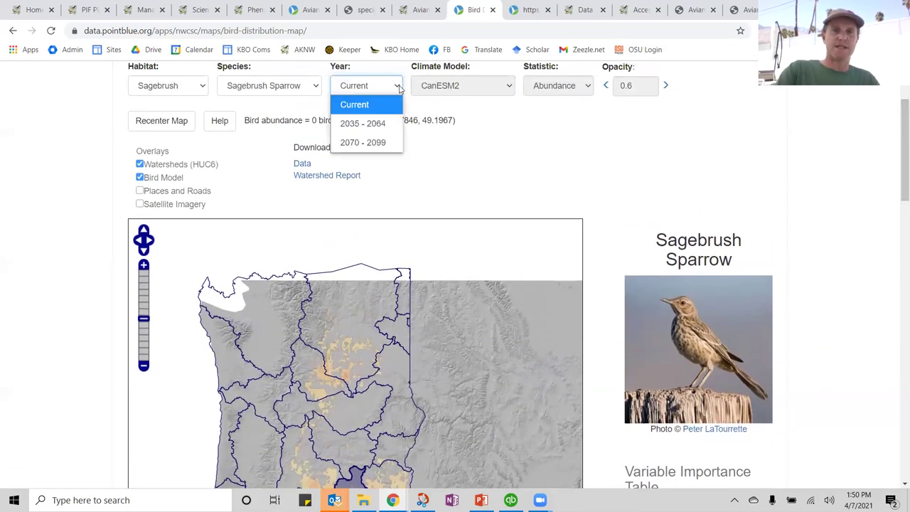
click(370, 123)
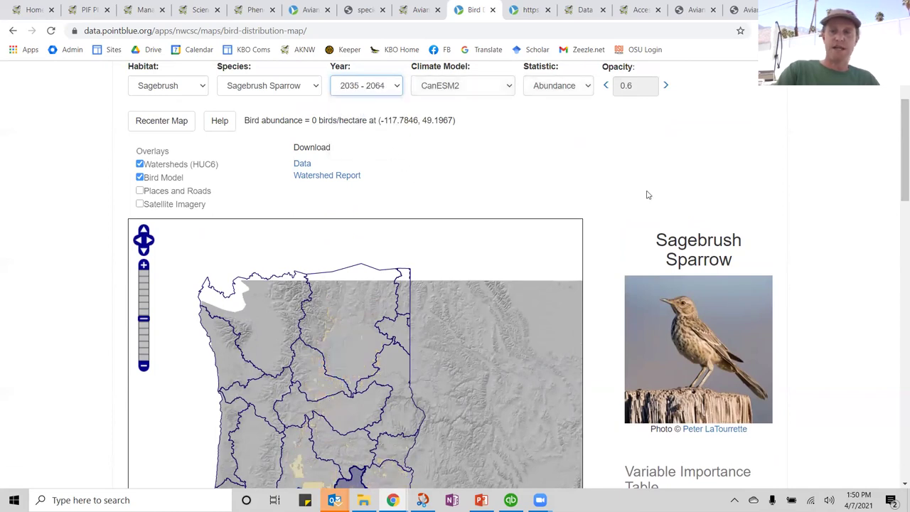
drag(896, 179, 896, 205)
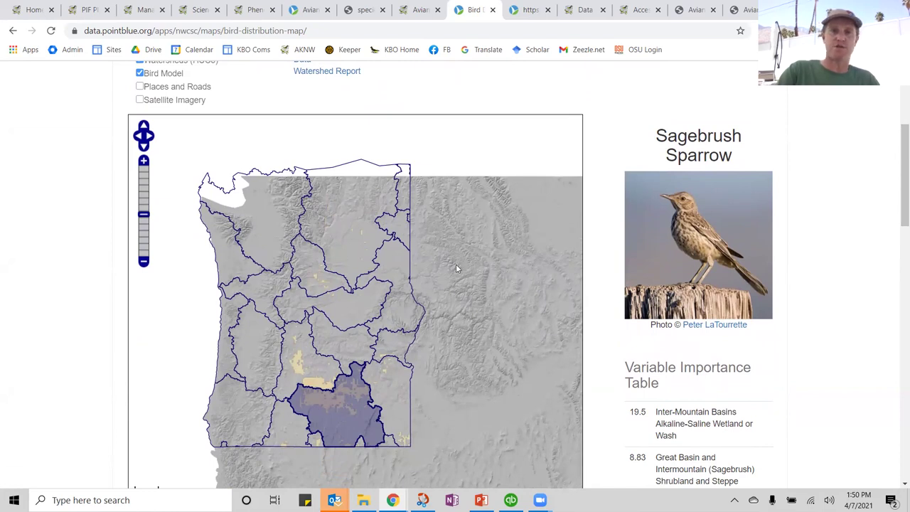
Step: Examine the Oregon Closed Basins watershed report, comparing the historic and projected abundance charts for the Sagebrush species
click(526, 10)
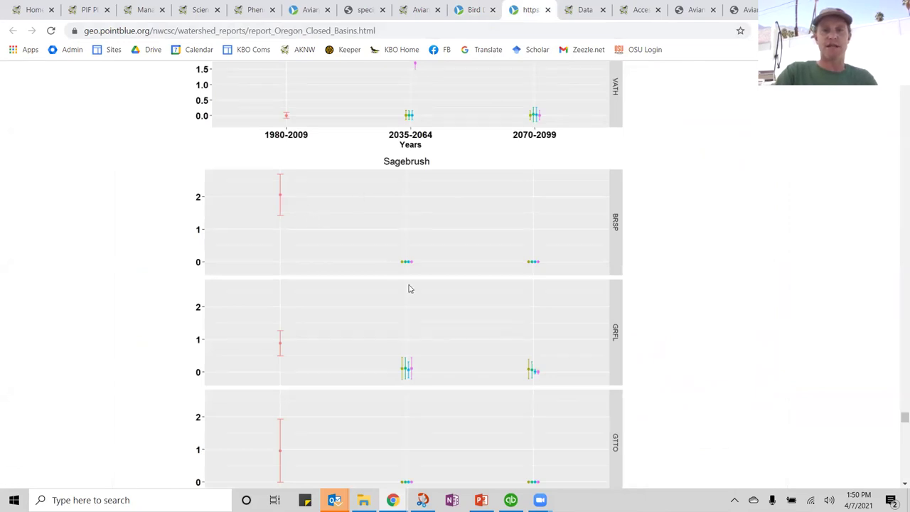
scroll(412, 293, down, 5)
scroll(417, 301, down, 3)
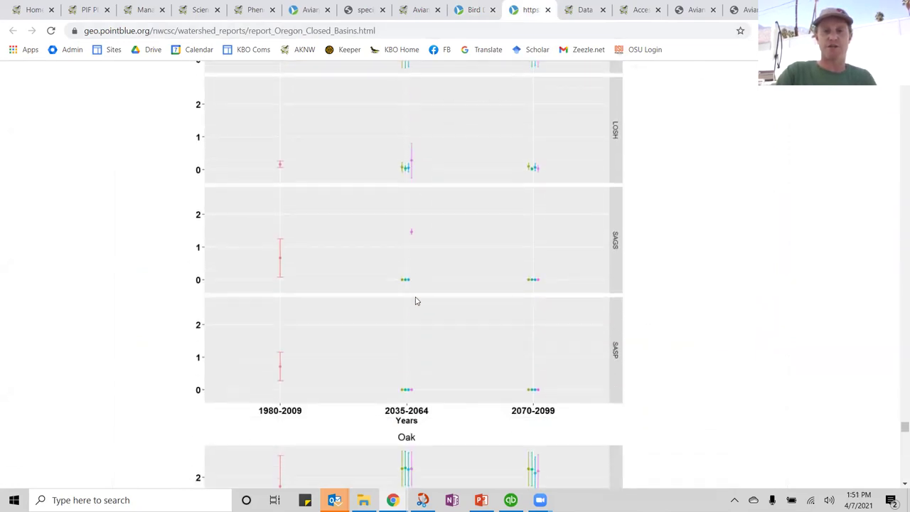
scroll(417, 300, up, 3)
scroll(417, 301, up, 1)
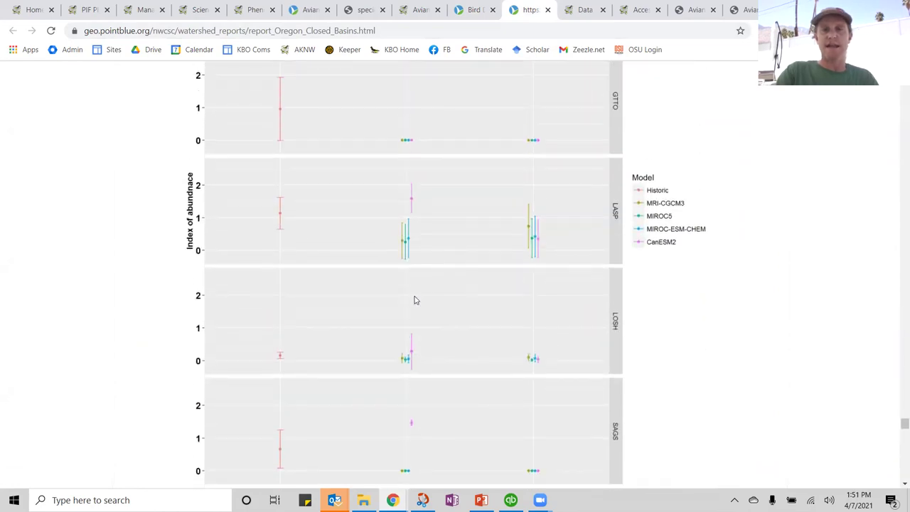
scroll(417, 301, up, 15)
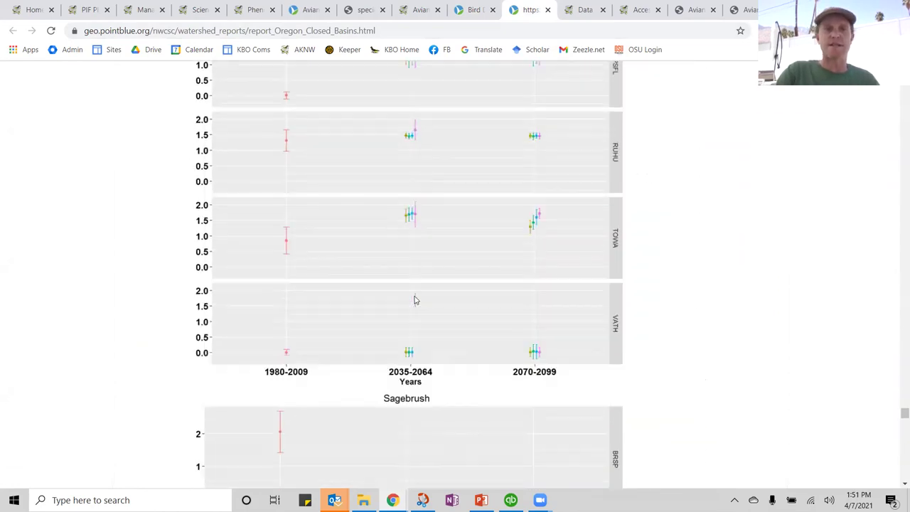
Step: Examine the vegetation probability of occurrence charts in the Oregon Closed Basins watershed report, comparing historic and projected periods
scroll(416, 301, up, 12)
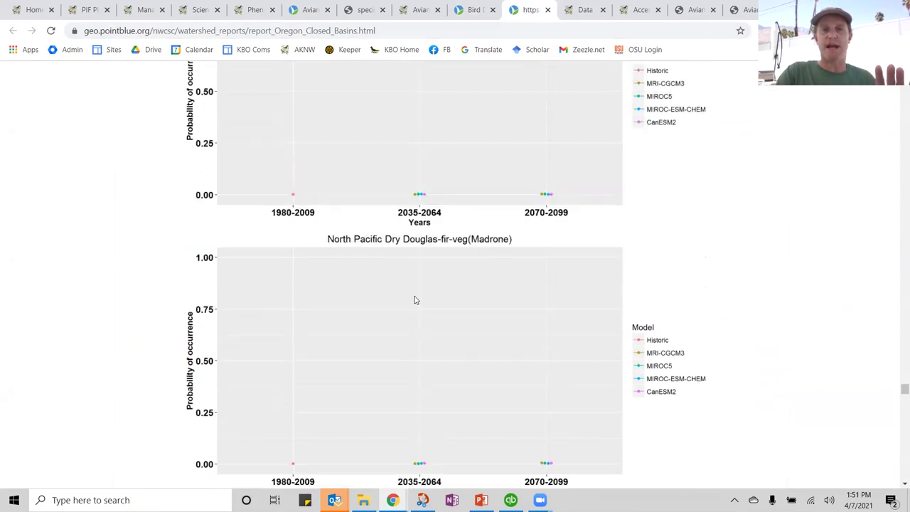
scroll(417, 300, up, 15)
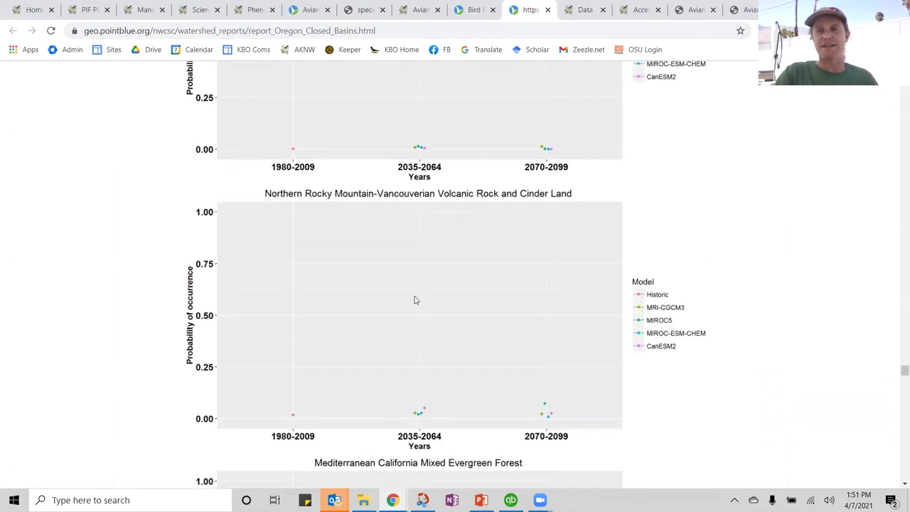
scroll(416, 300, up, 10)
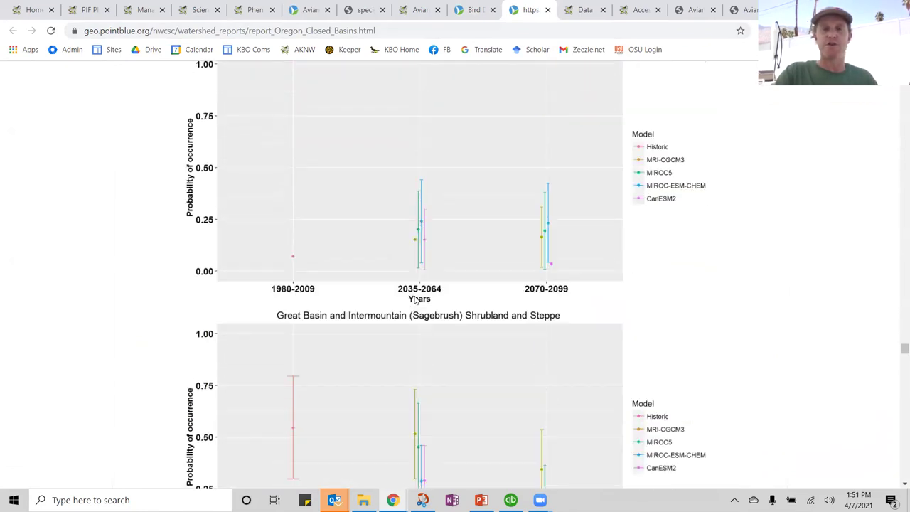
scroll(417, 300, up, 2)
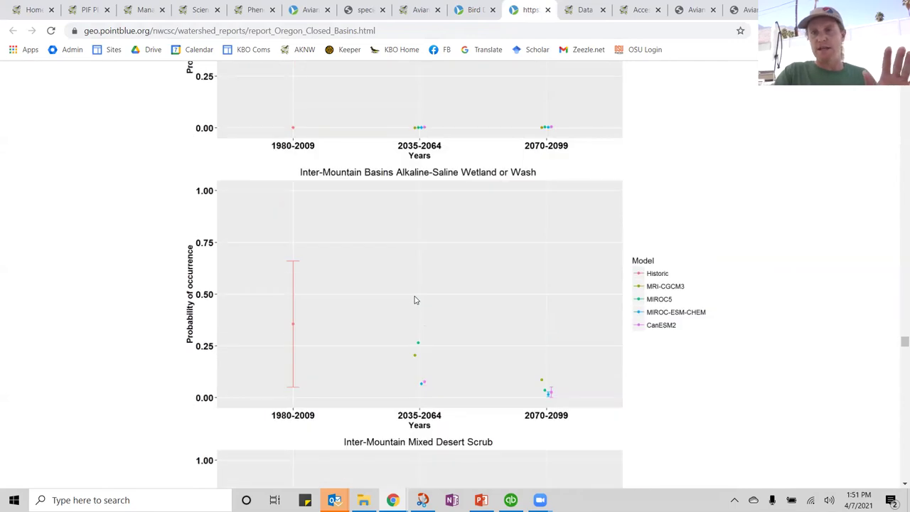
scroll(416, 300, up, 8)
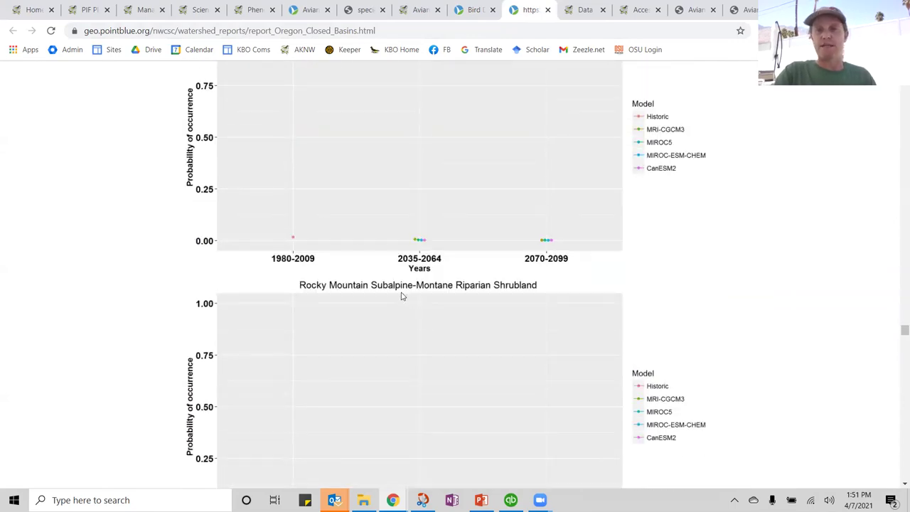
scroll(361, 288, up, 10)
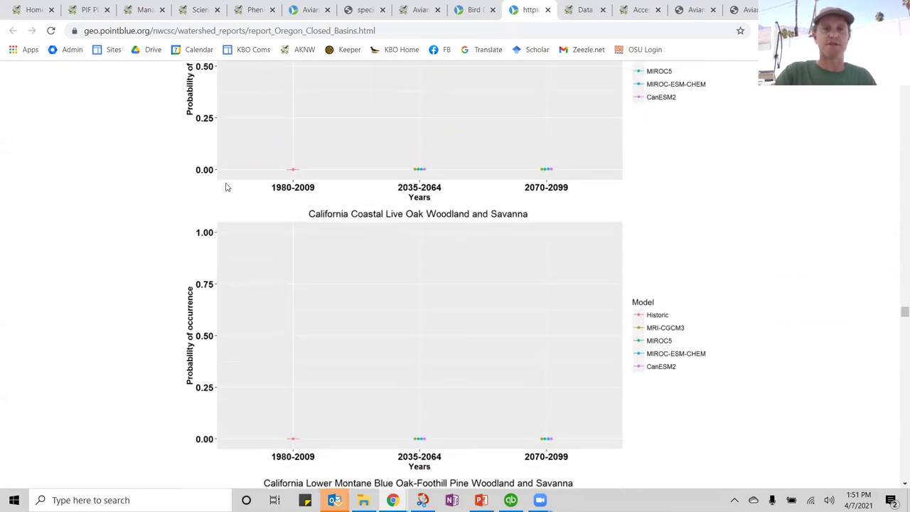
Step: View the Data Exploration Map page and the Access and Download page on the Avian Knowledge Northwest site
click(584, 10)
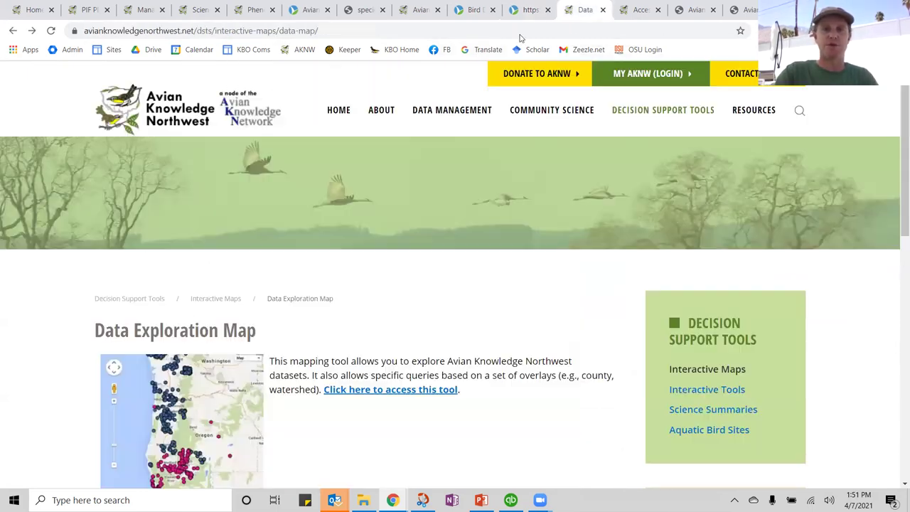
scroll(424, 303, down, 1)
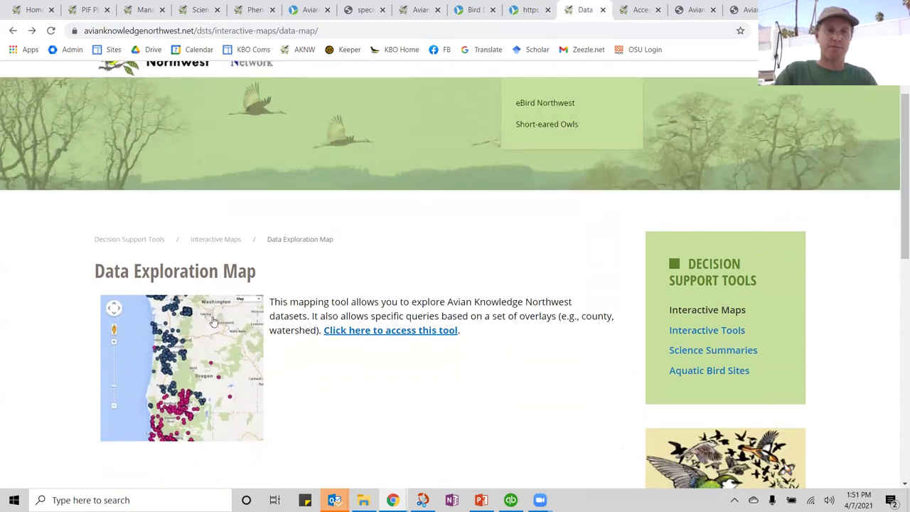
click(640, 10)
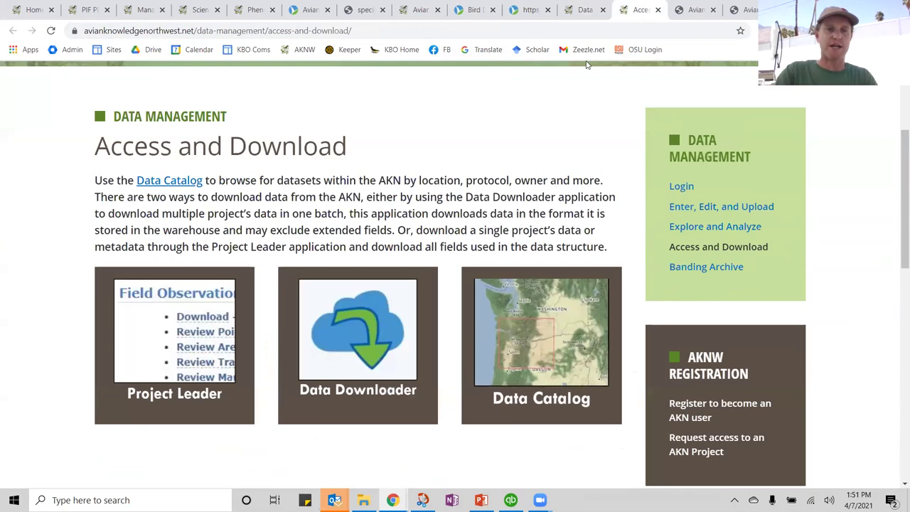
click(584, 10)
key(ctrl+Tab)
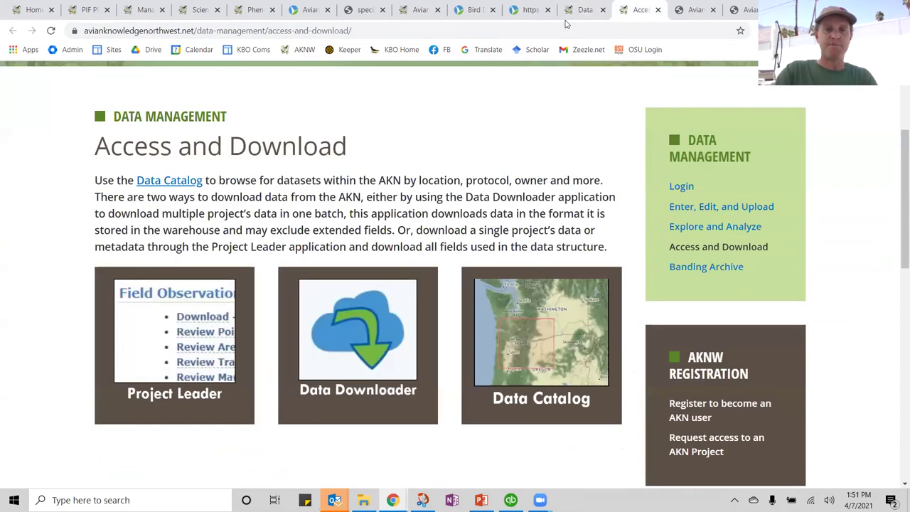
Step: Browse the Avian Knowledge Northwest group's datasets in the Data Catalog
key(ctrl+Tab)
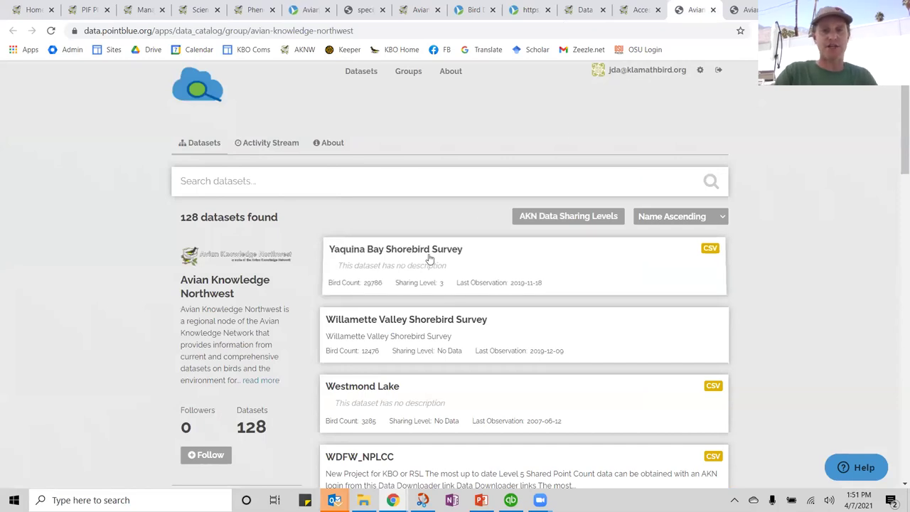
scroll(430, 260, down, 3)
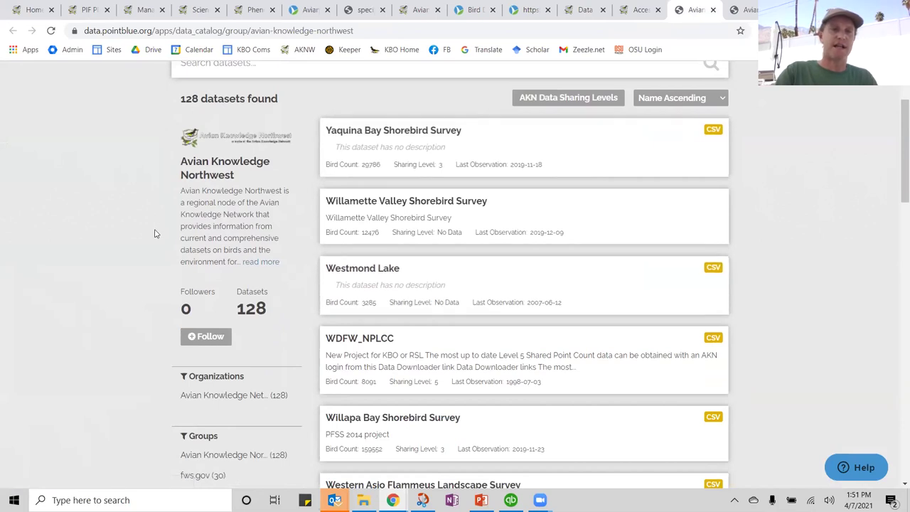
click(741, 10)
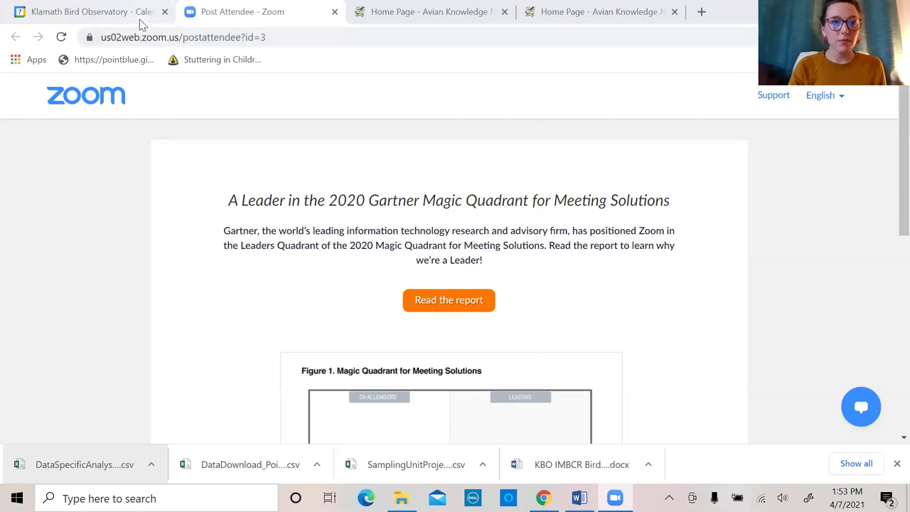
Step: Open the Data Downloader from the Access and Download page of the Avian Knowledge Northwest site
click(139, 20)
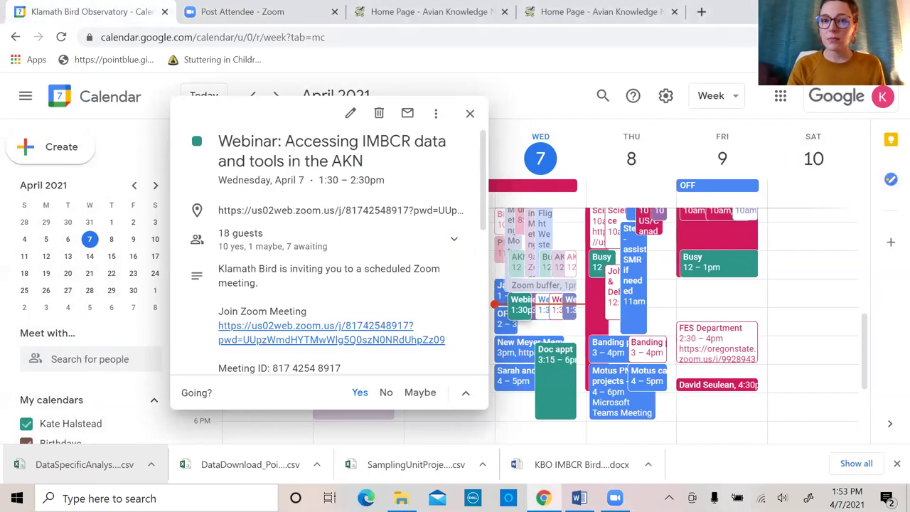
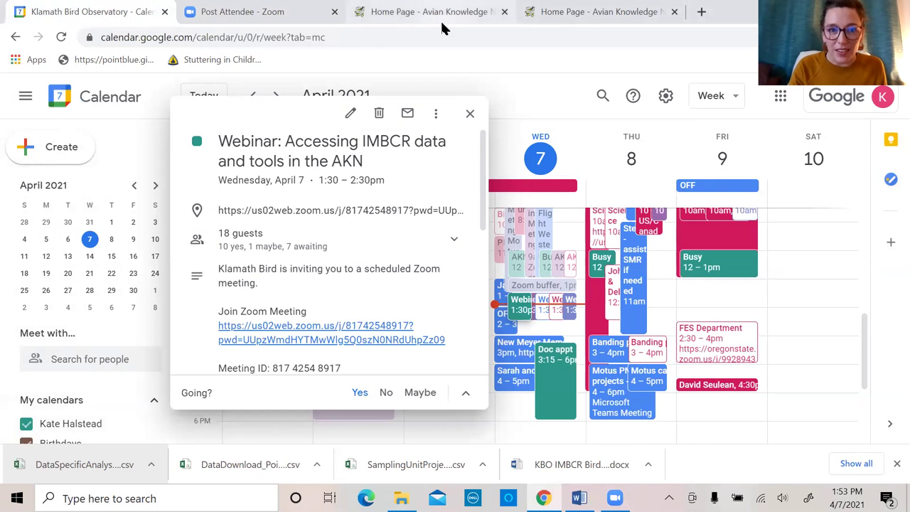
click(442, 26)
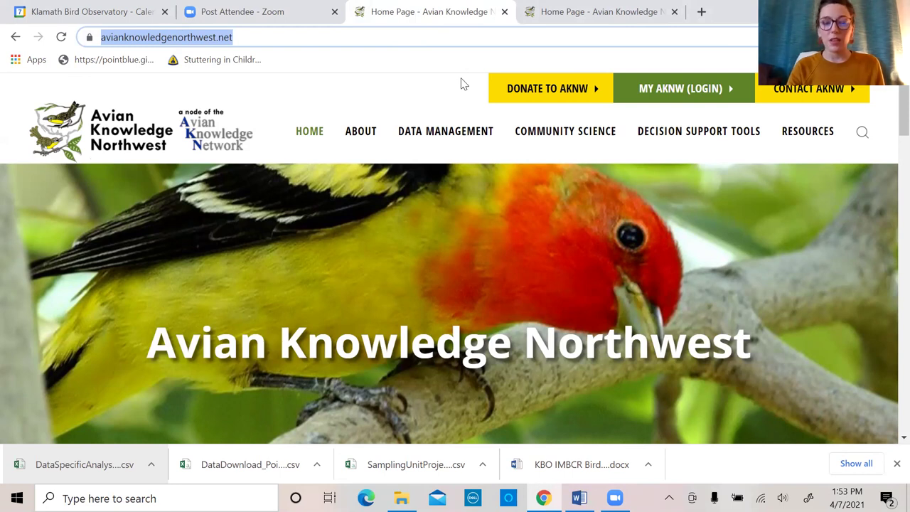
mouse_move(445, 139)
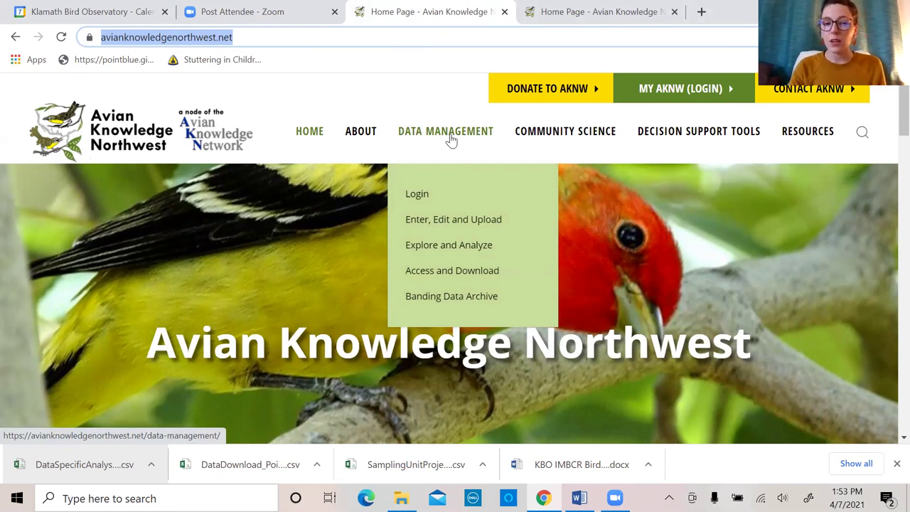
click(481, 278)
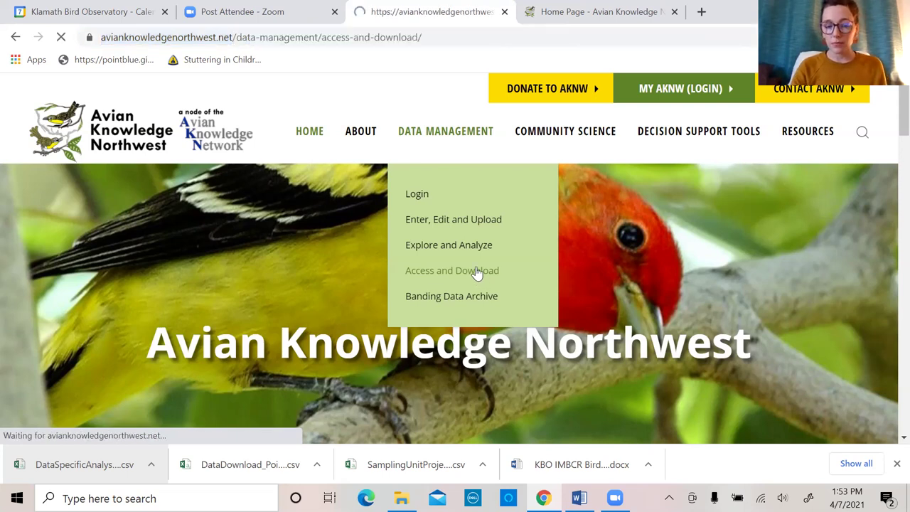
scroll(448, 313, down, 5)
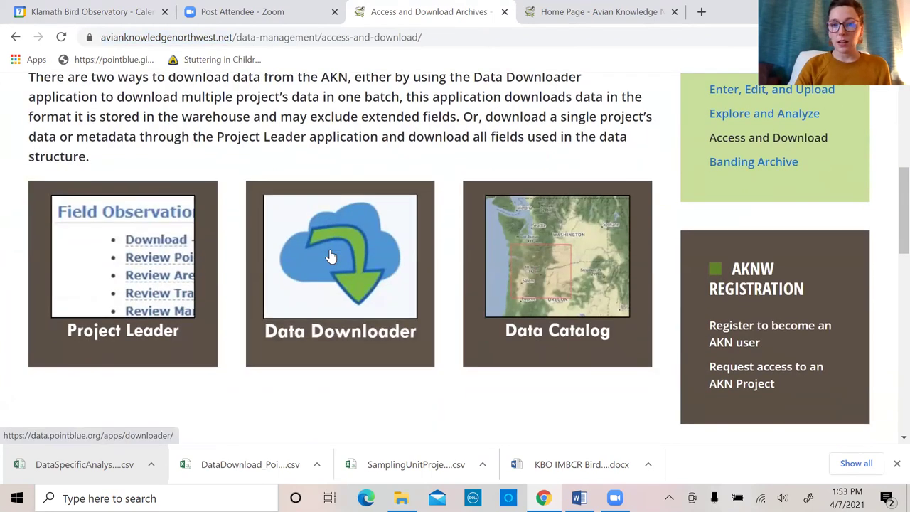
click(330, 256)
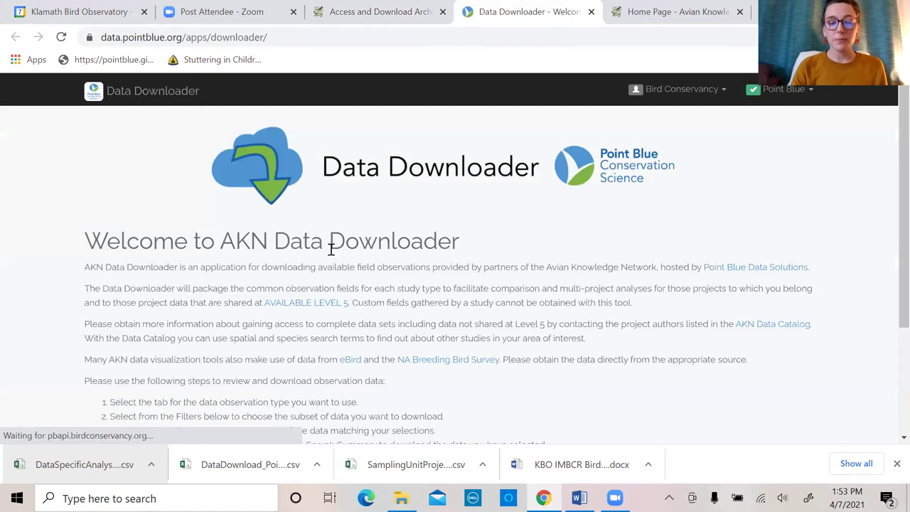
Step: Review the Data Downloader's instructions, observation types, and filters for protocols, date range, species, regions and projects
scroll(570, 313, down, 1)
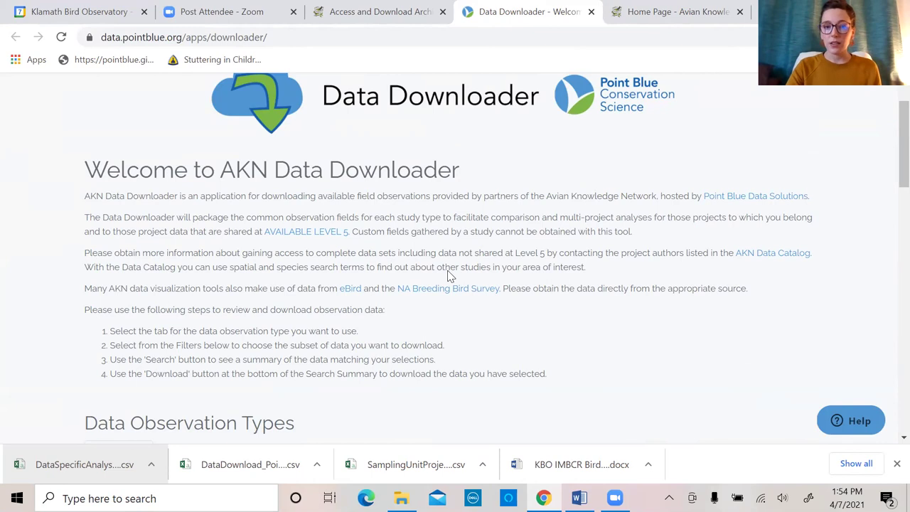
scroll(360, 266, down, 2)
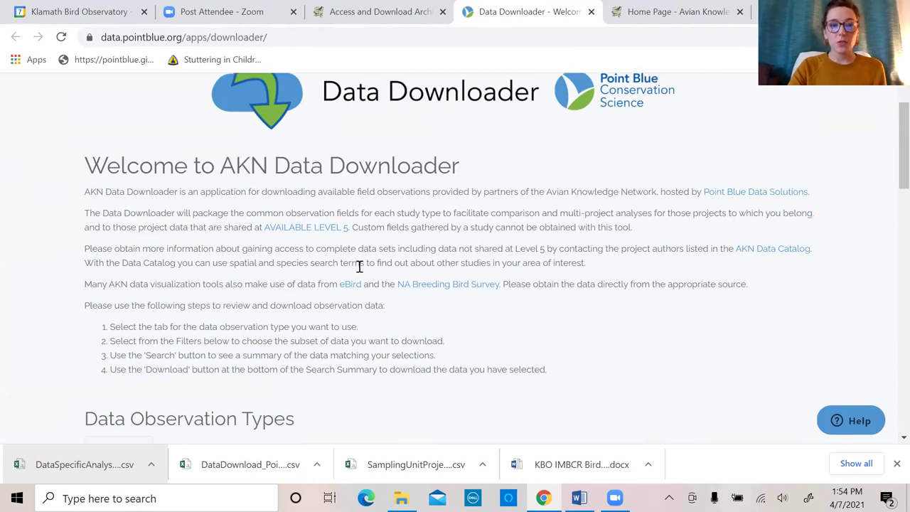
scroll(360, 266, down, 2)
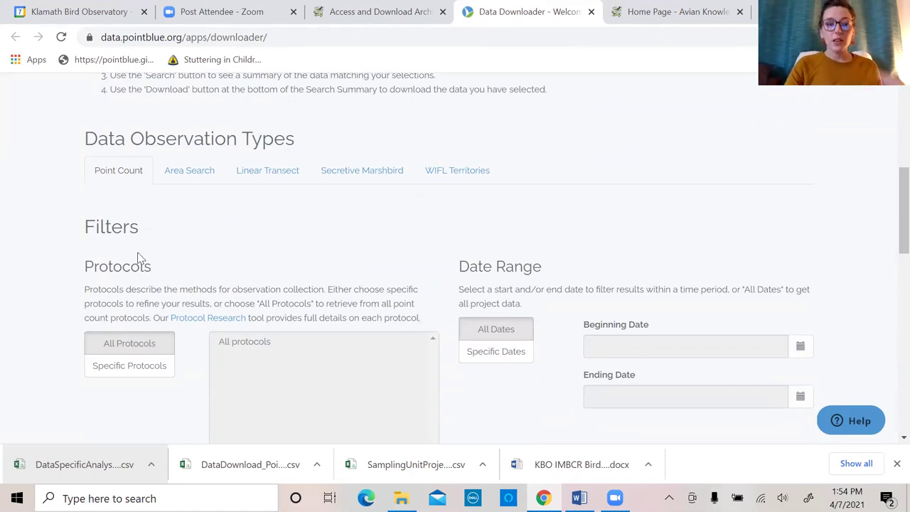
scroll(548, 288, down, 1)
scroll(545, 288, down, 5)
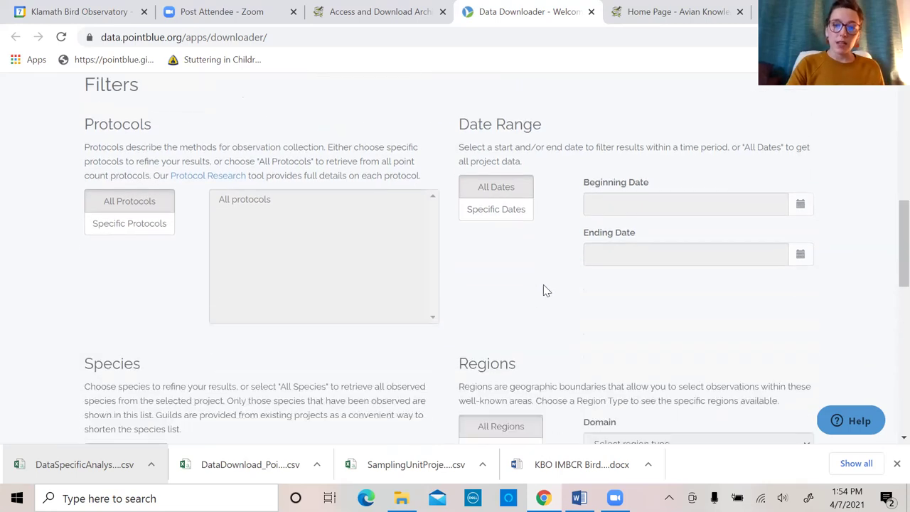
scroll(509, 286, down, 4)
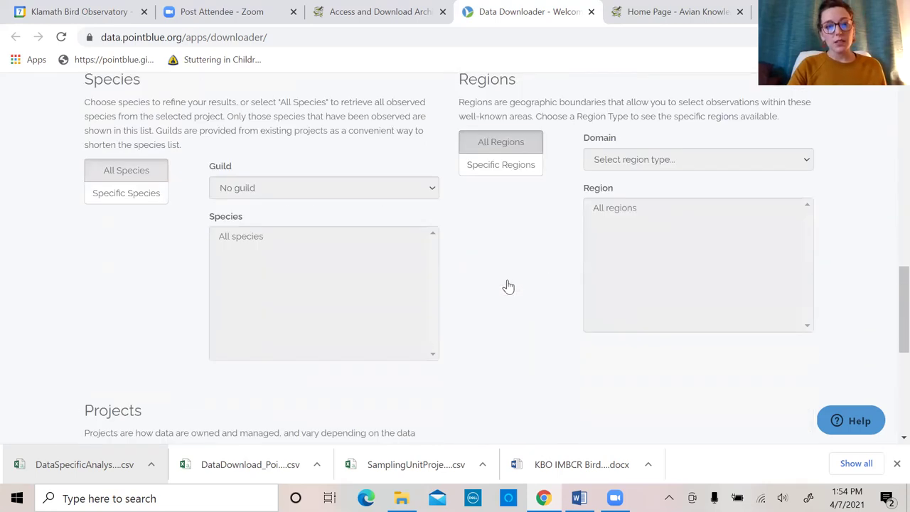
scroll(406, 325, down, 1)
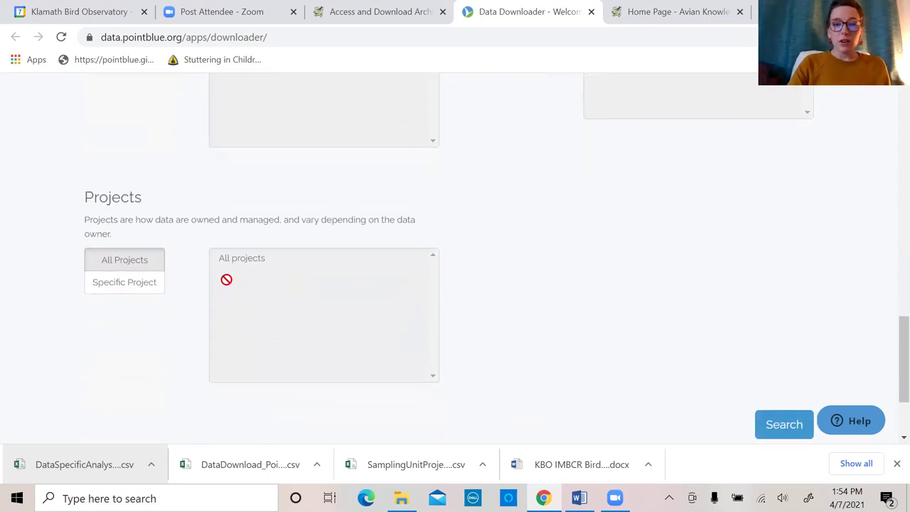
Step: Restrict the project filter to the specific project KBOIMBCR
click(125, 287)
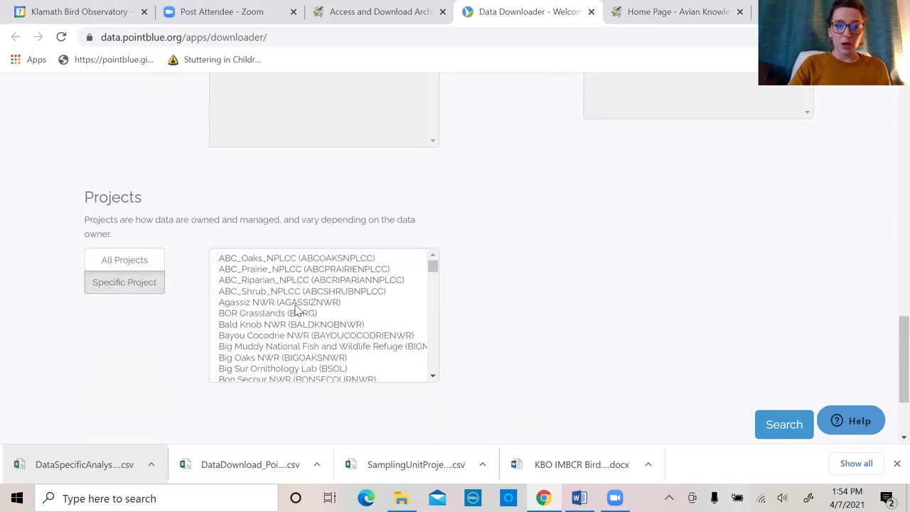
scroll(298, 313, down, 2)
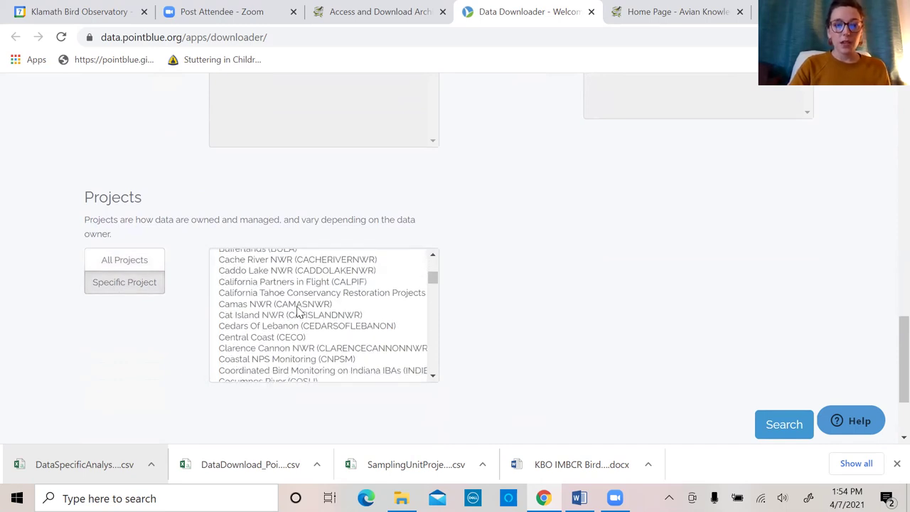
scroll(299, 313, down, 3)
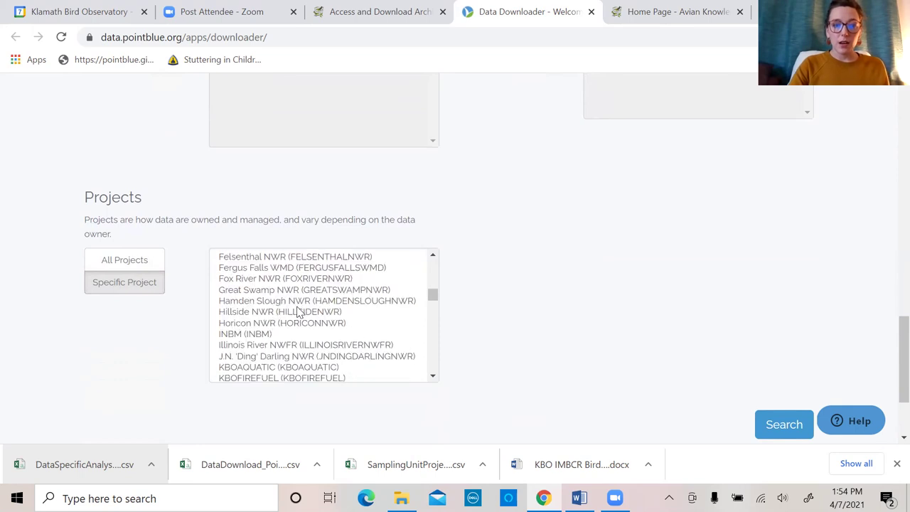
scroll(298, 313, down, 1)
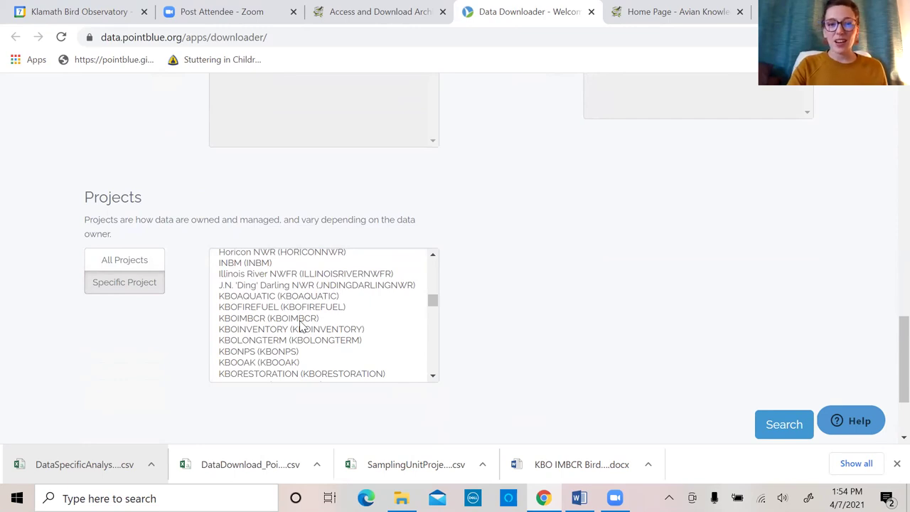
click(227, 321)
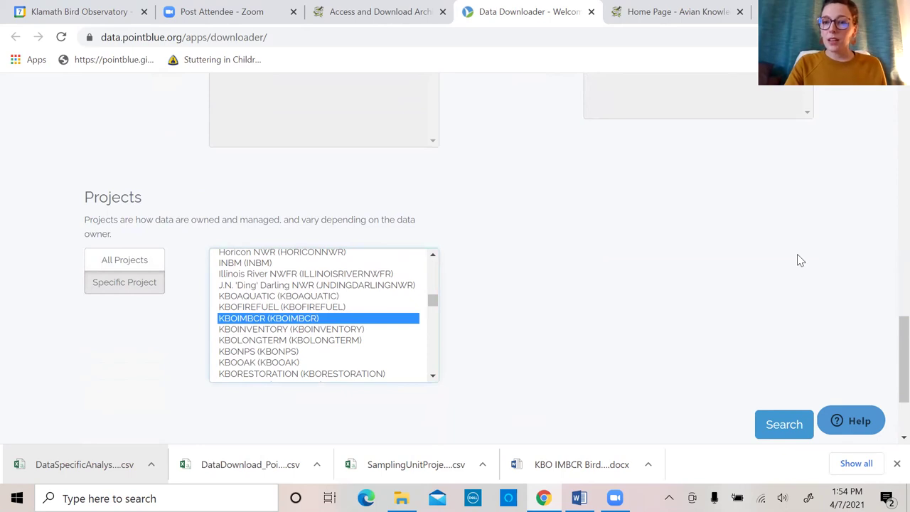
Step: Search for point count data matching the selected project and review the yearly results from Point Blue
scroll(797, 256, up, 8)
scroll(799, 260, up, 4)
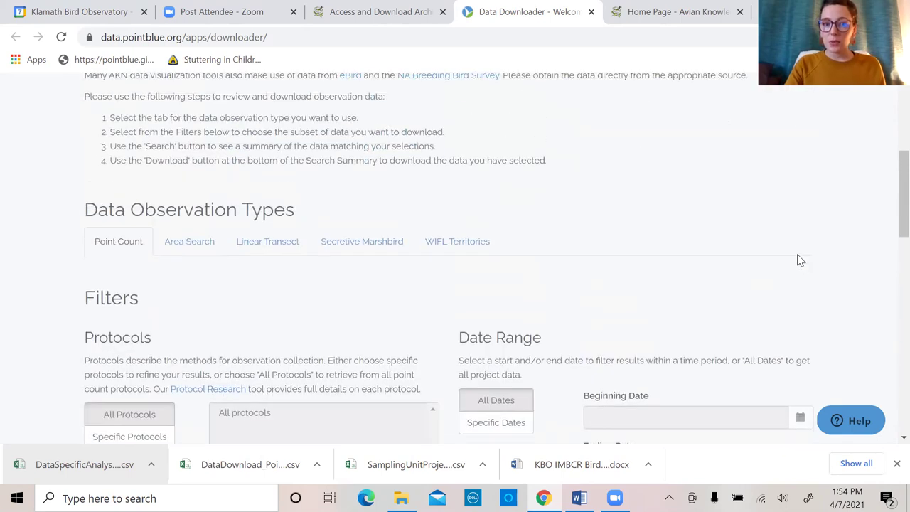
scroll(799, 261, down, 15)
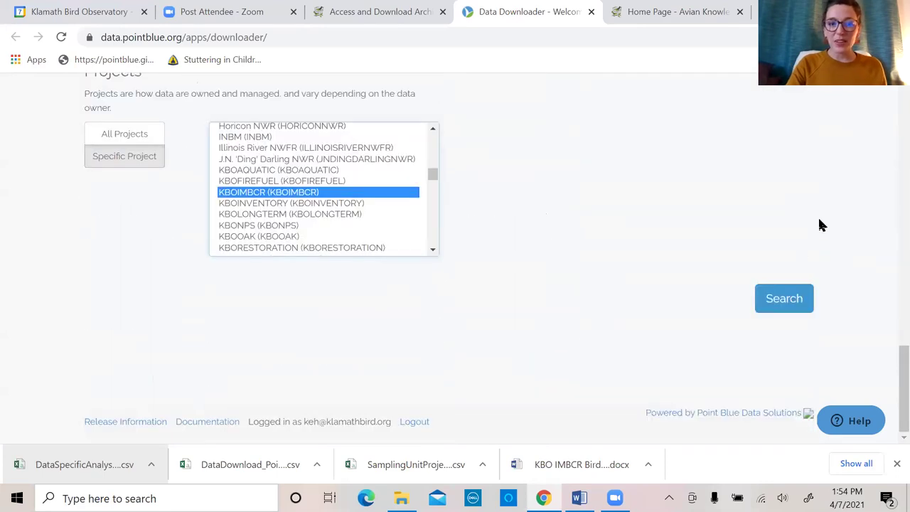
click(780, 307)
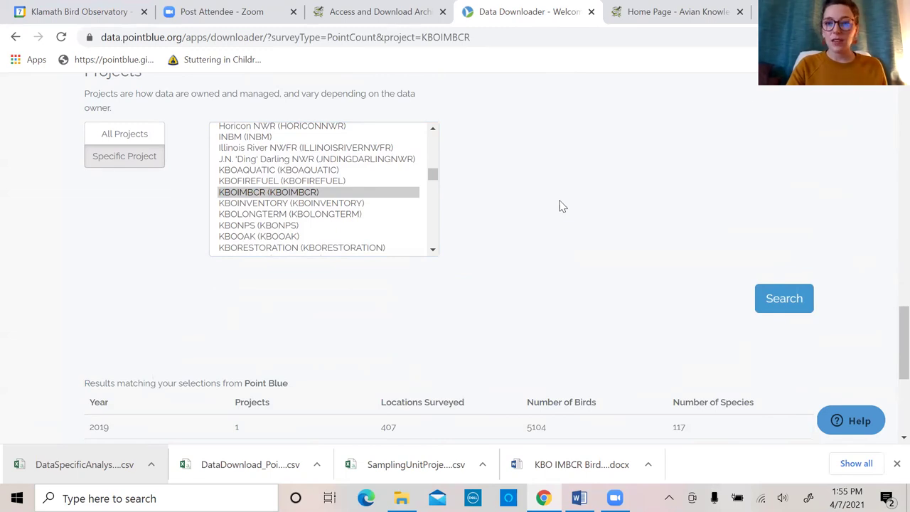
scroll(562, 207, down, 2)
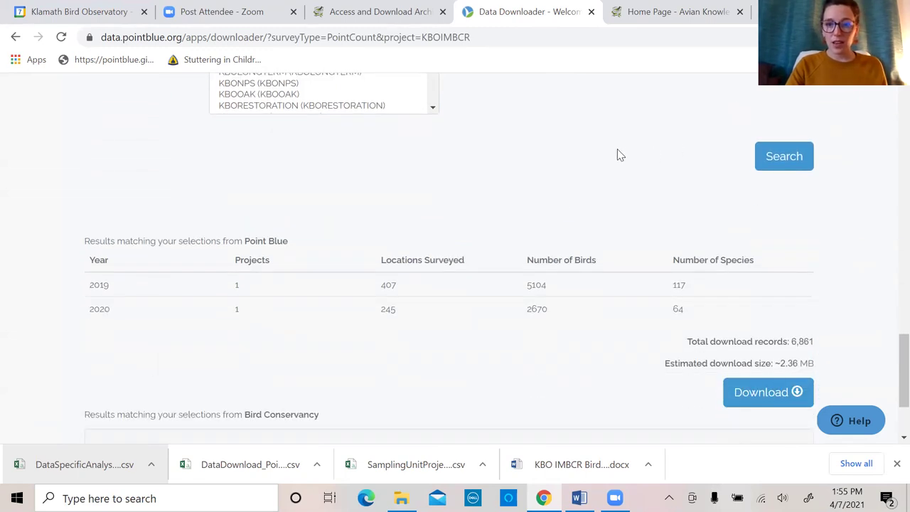
Step: Download the KBOIMBCR point count data from the Point Blue results as a CSV file
scroll(458, 194, up, 2)
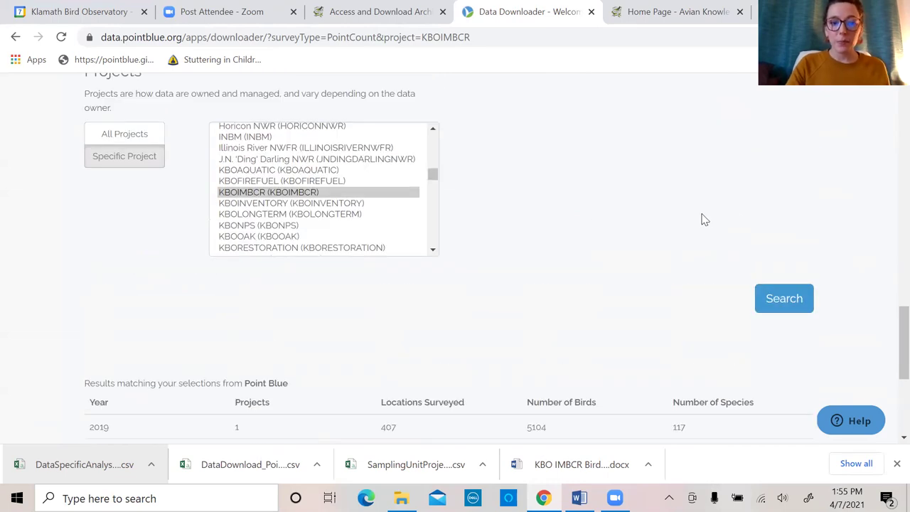
scroll(704, 219, down, 1)
scroll(705, 219, down, 1)
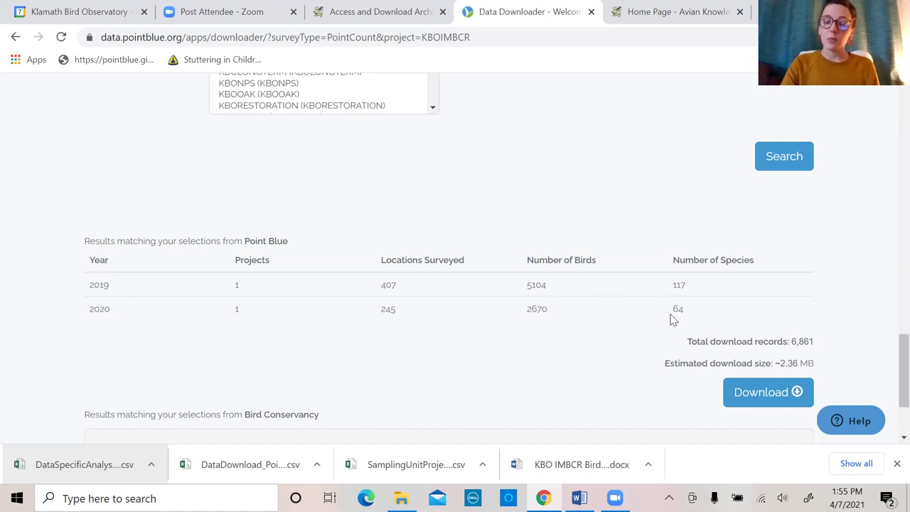
scroll(657, 324, down, 1)
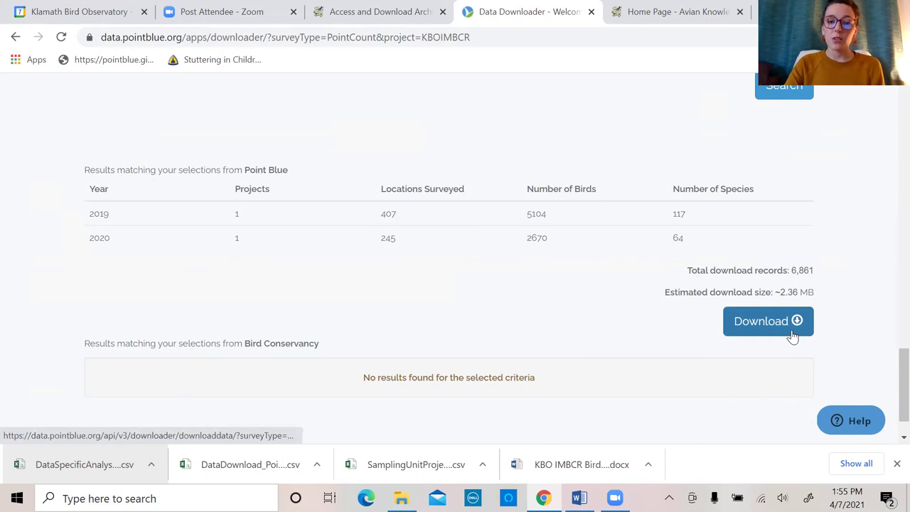
click(792, 336)
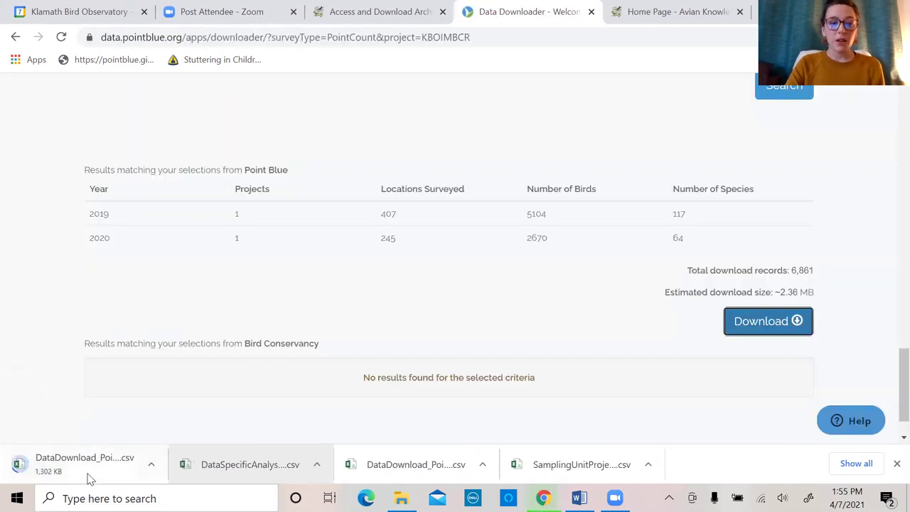
Step: Open the downloaded point count CSV in Excel, examine its columns from start to end, and close the workbook
click(98, 473)
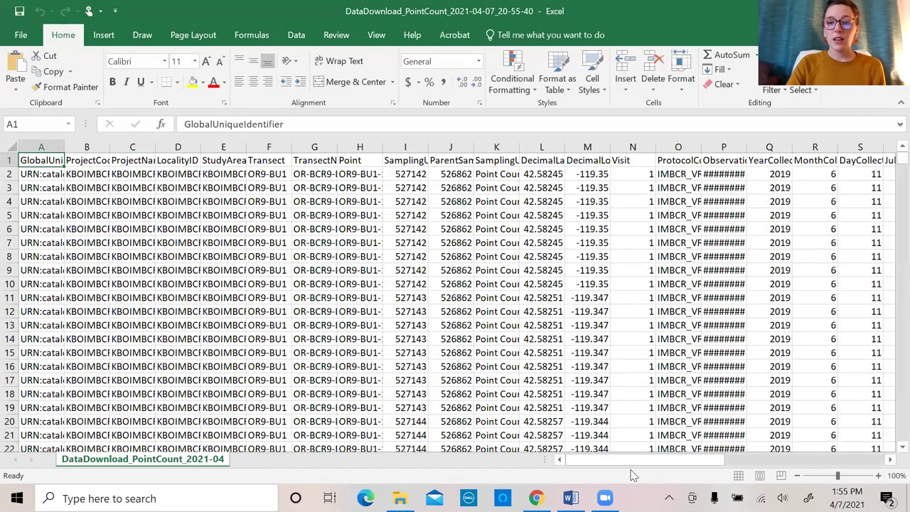
scroll(569, 448, right, 10)
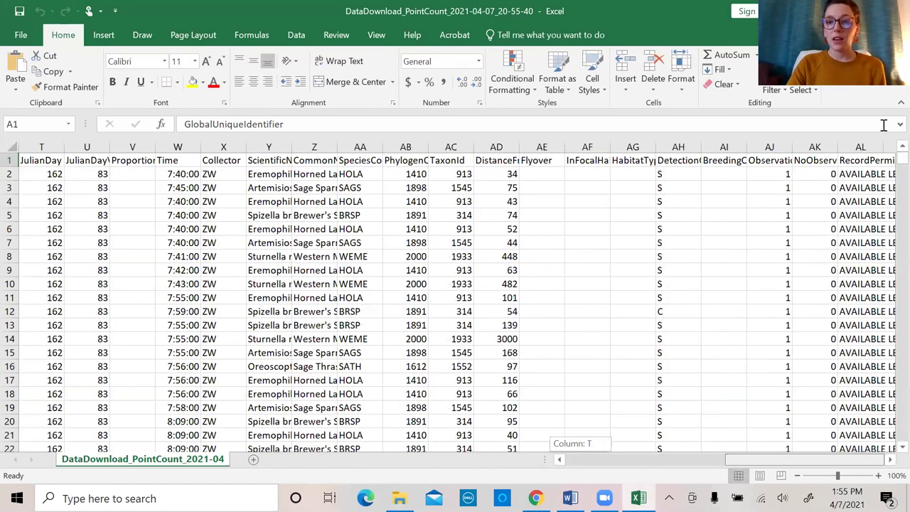
scroll(889, 142, left, 10)
scroll(889, 186, up, 2)
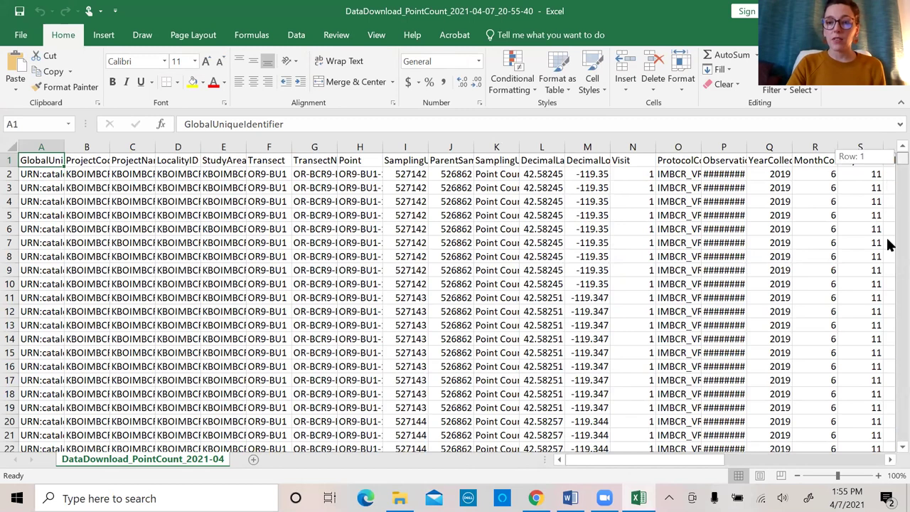
drag(889, 370, 902, 158)
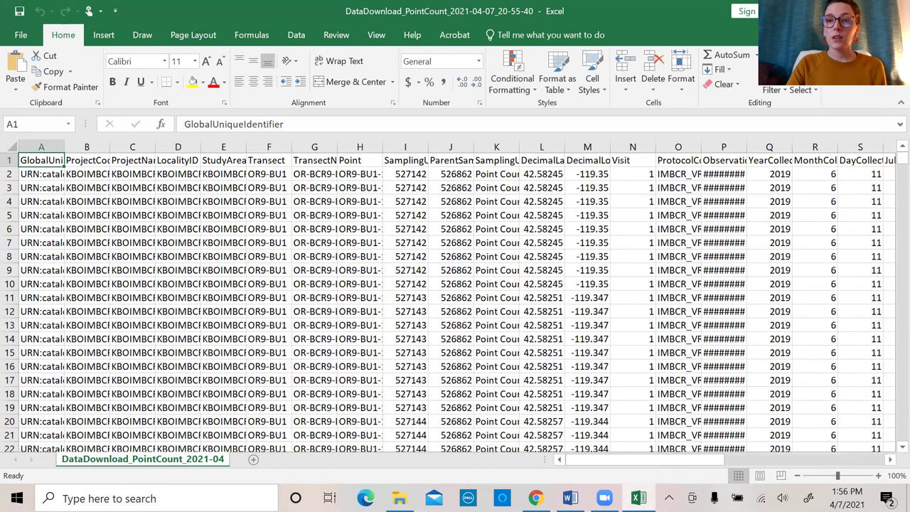
key(alt+F4)
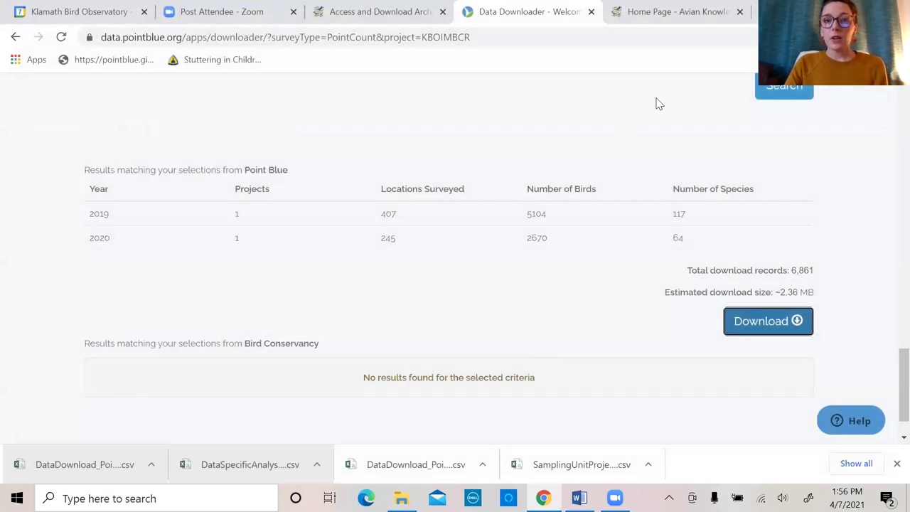
Step: Open the Analyze Data tool from the Explore and Analyze page of the Avian Knowledge Northwest site
click(662, 27)
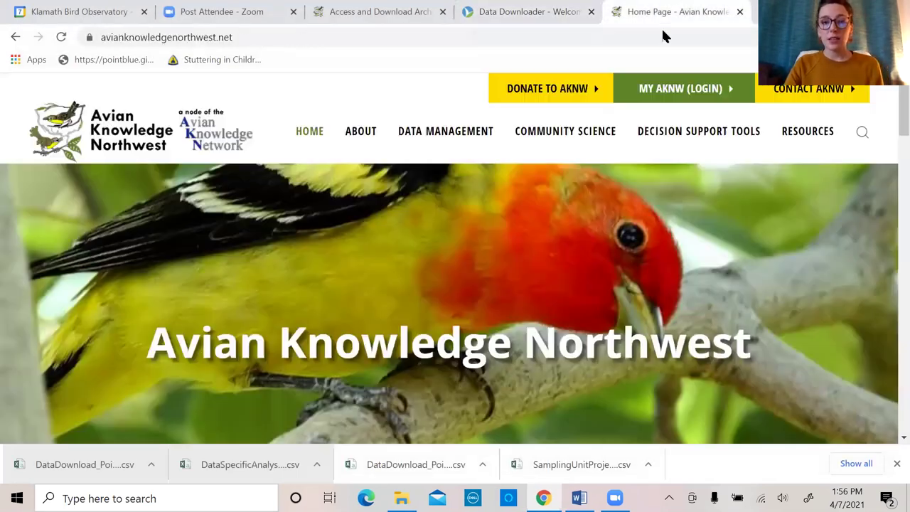
mouse_move(400, 108)
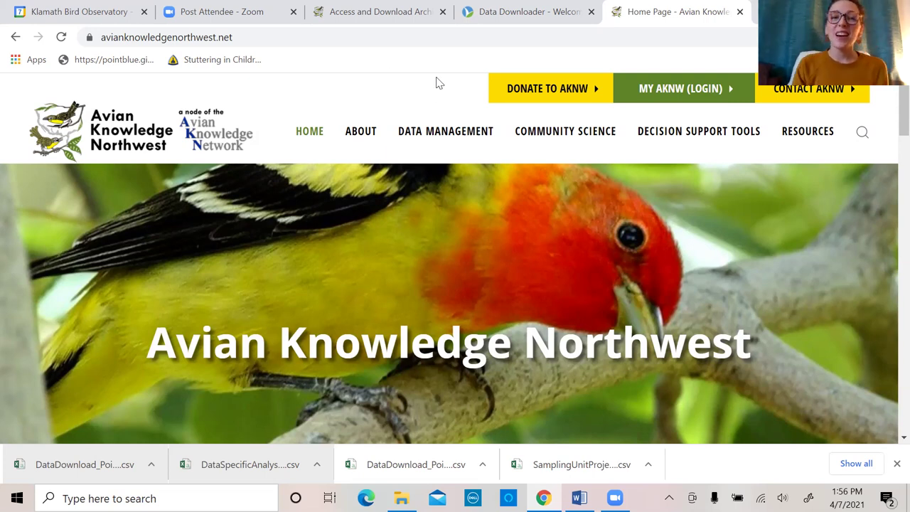
mouse_move(463, 118)
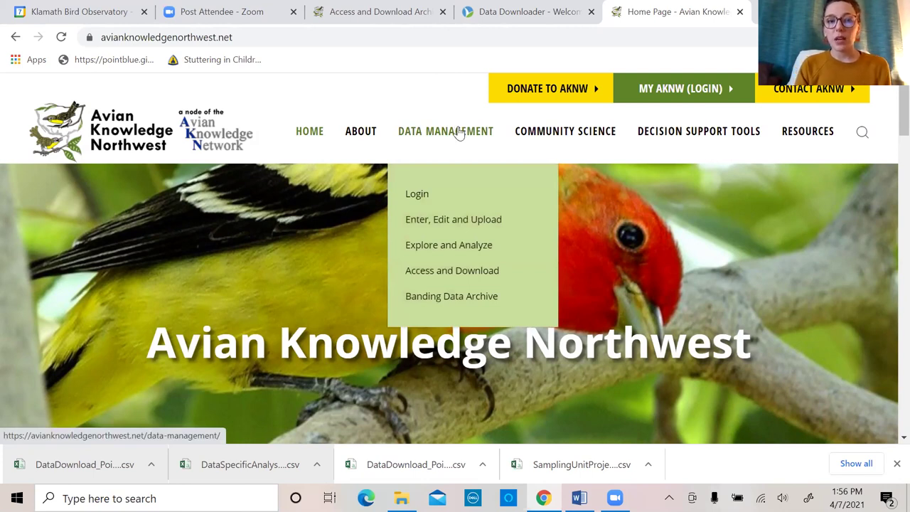
click(444, 249)
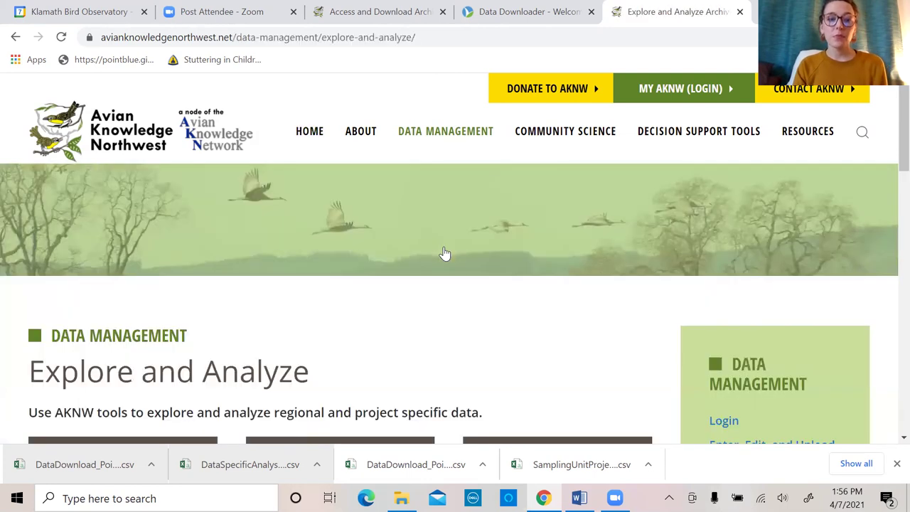
scroll(444, 254, down, 1)
scroll(444, 253, down, 3)
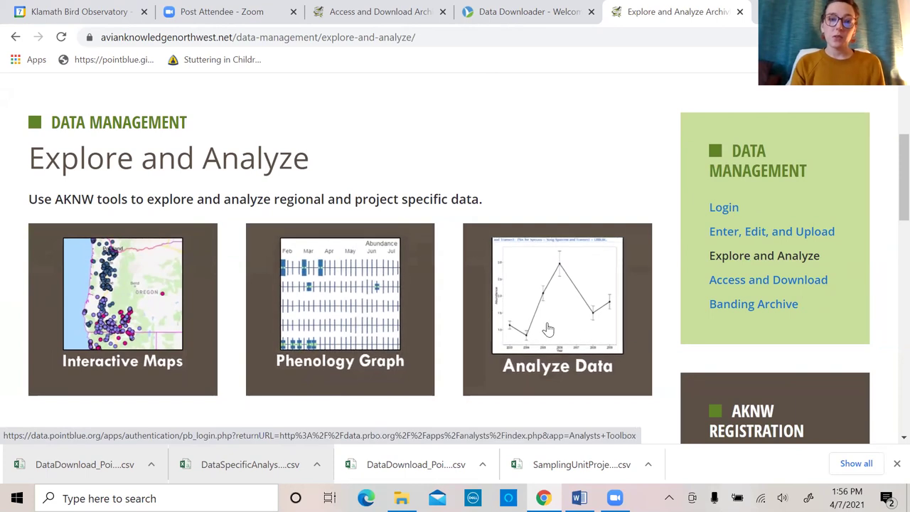
click(578, 308)
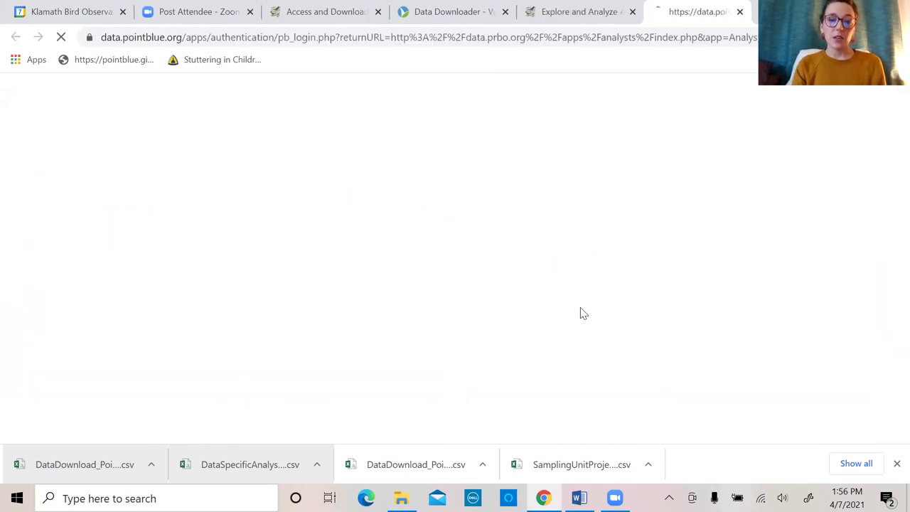
Step: Log in to the Analysts Toolbox with the account e-mail and password, and dismiss the browser's password warning
text(keh)
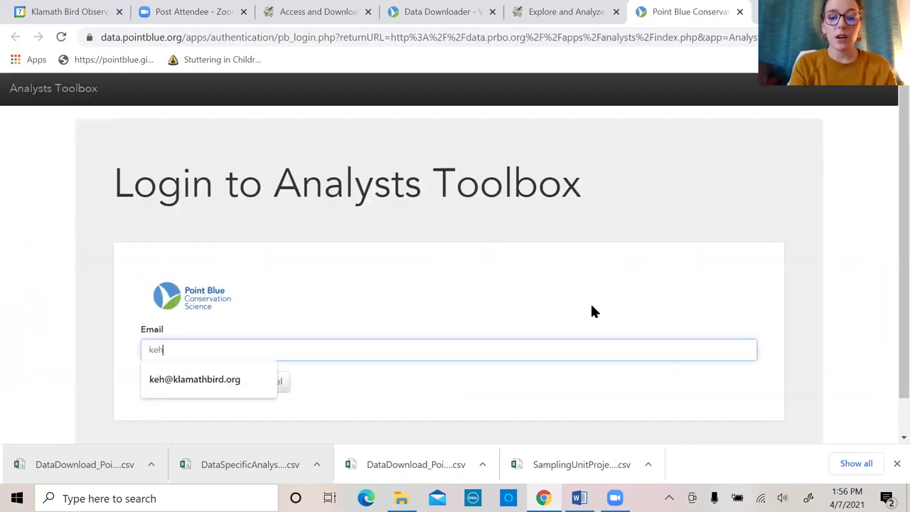
key(Down)
key(Return)
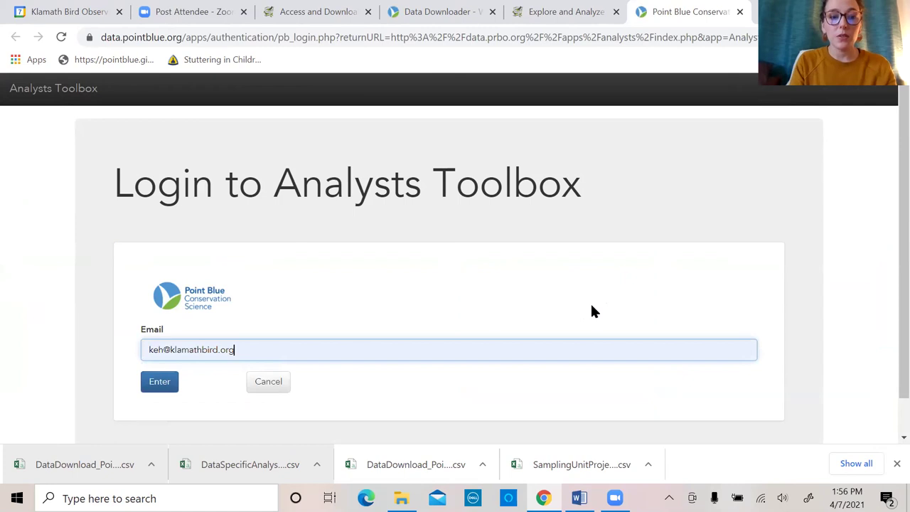
click(157, 384)
text(•••••)
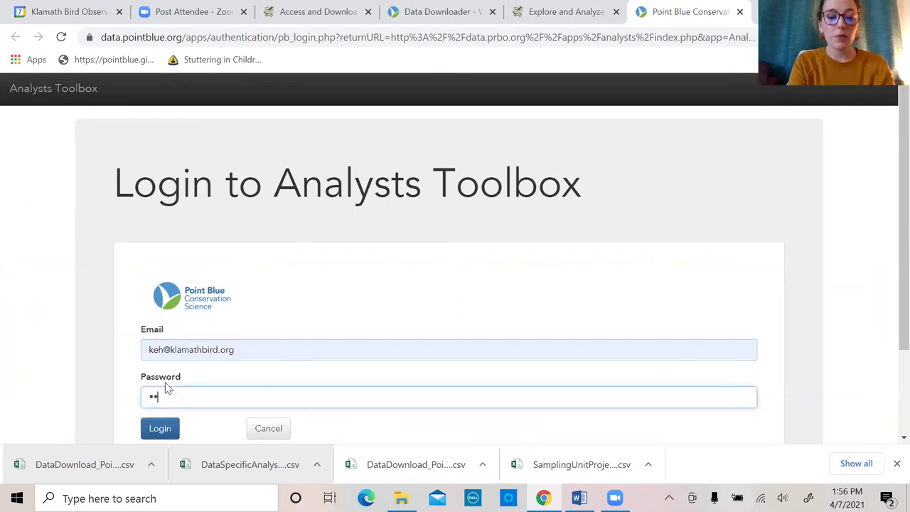
text(••••)
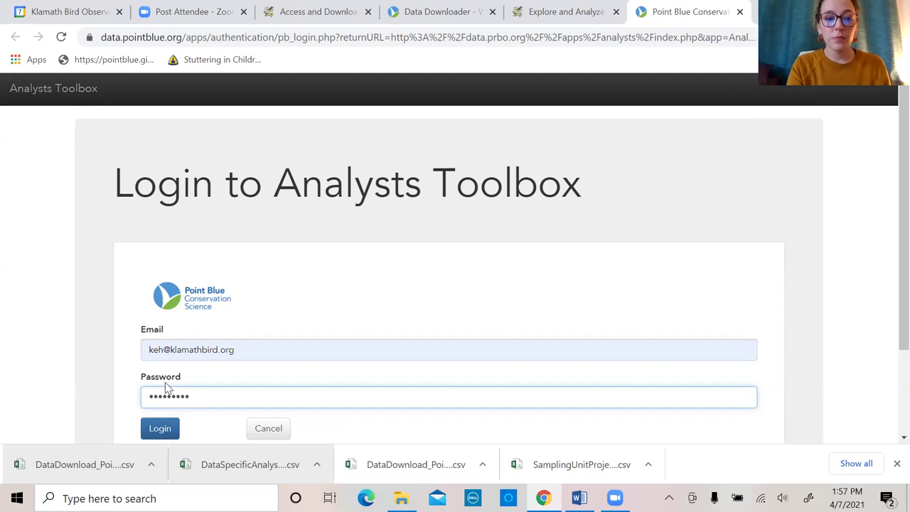
click(161, 435)
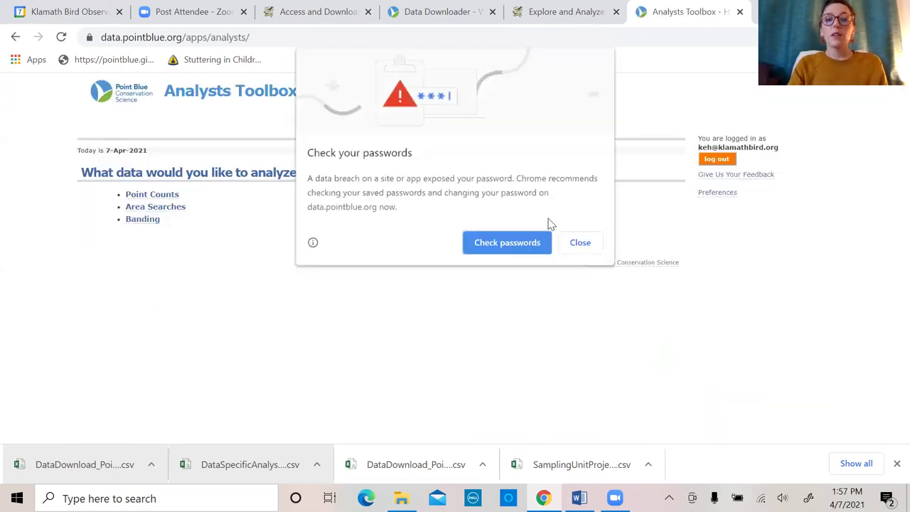
click(581, 242)
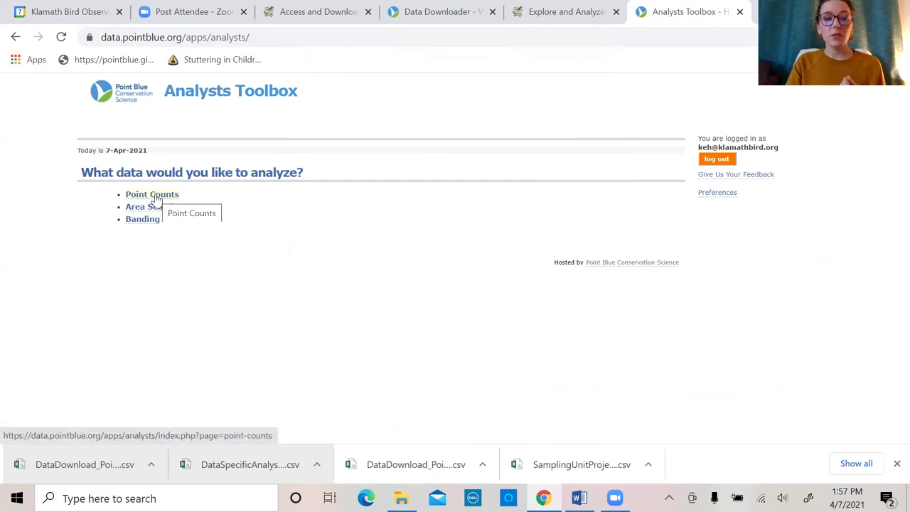
Step: Start a Point Counts analysis for the project KBOIMBCR
click(155, 196)
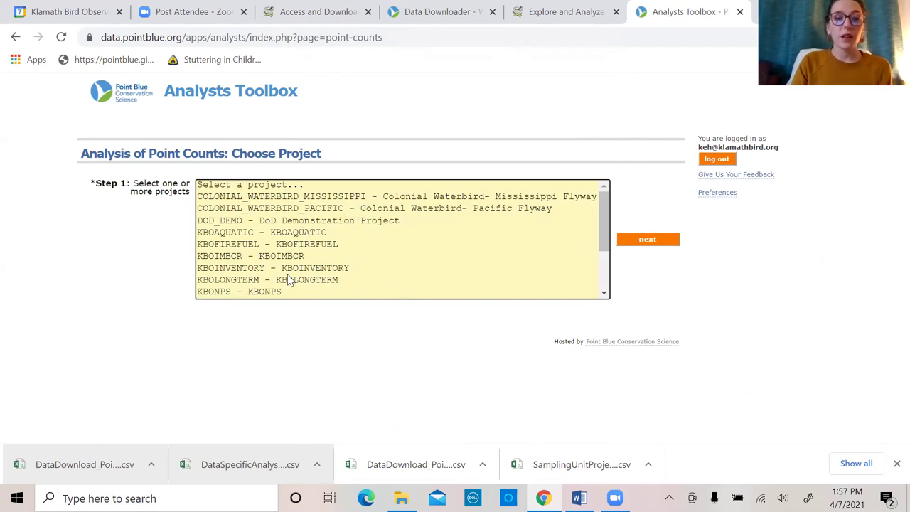
click(220, 257)
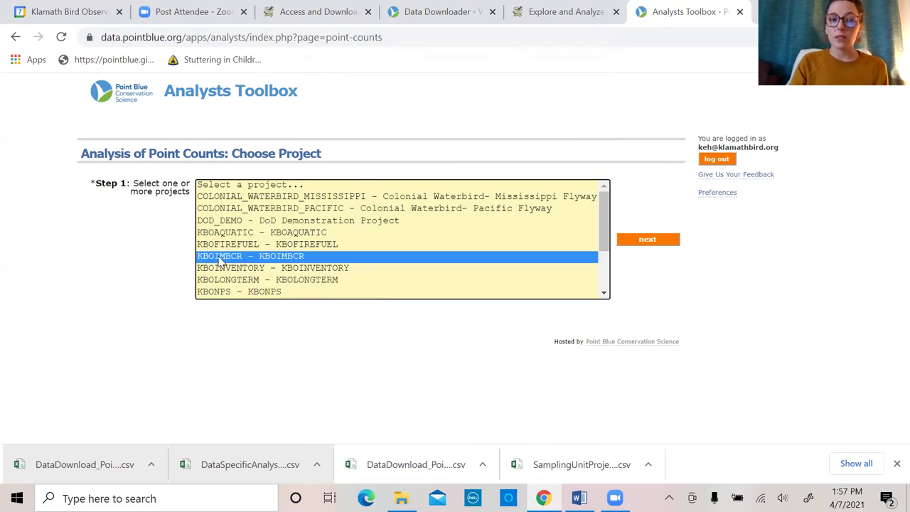
click(622, 244)
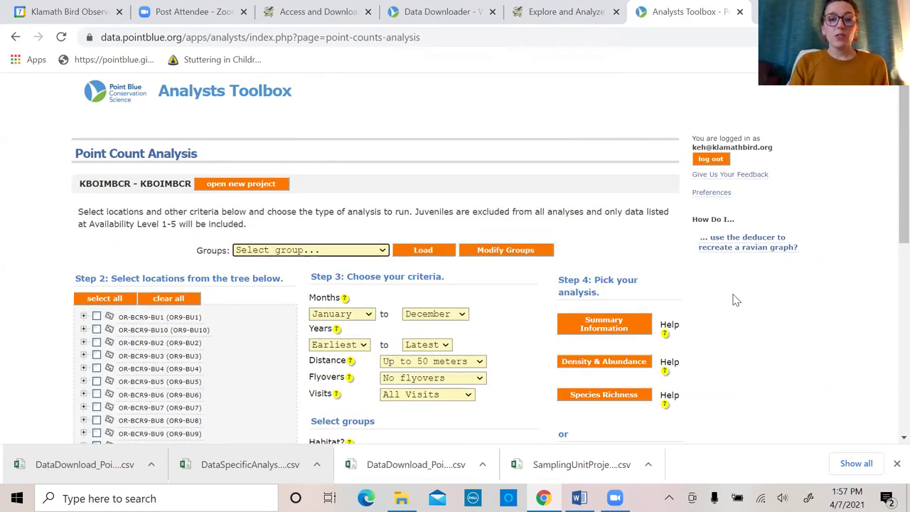
Step: Review the point count locations, criteria and analysis options, and select all of the project's locations
scroll(737, 299, down, 1)
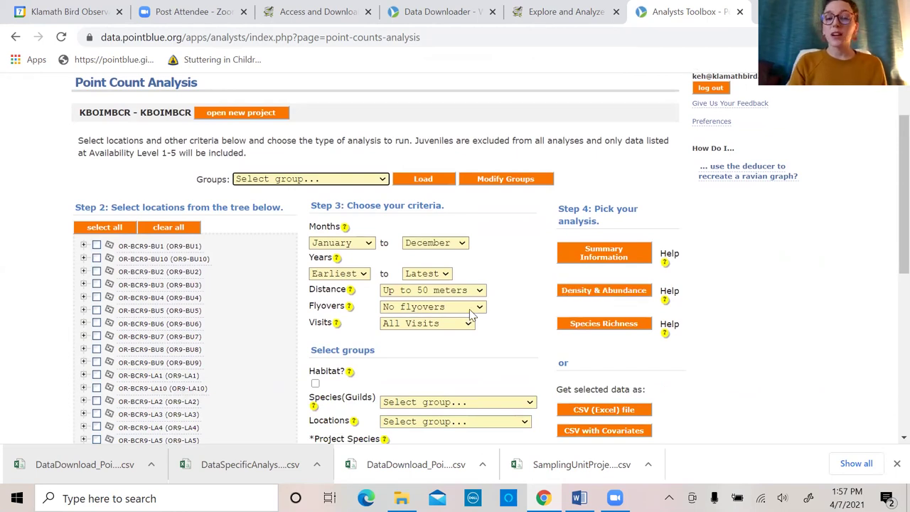
scroll(481, 323, down, 1)
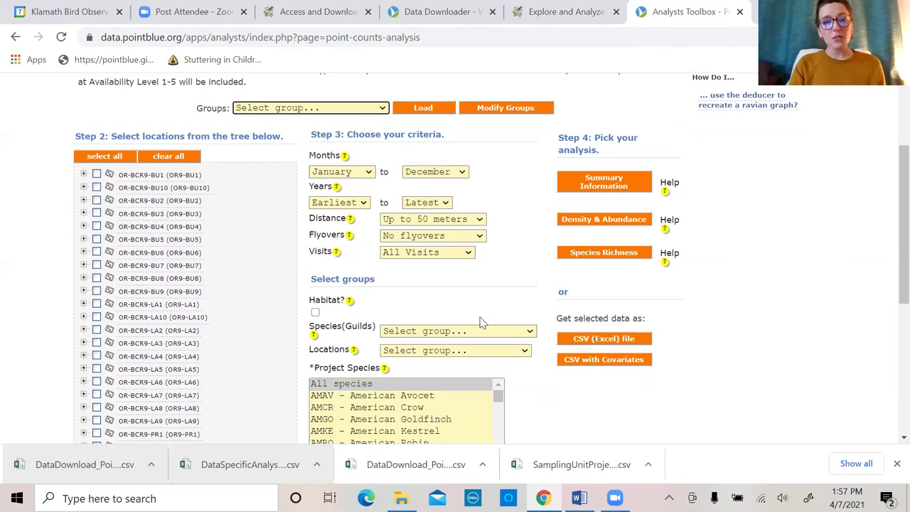
scroll(481, 322, up, 1)
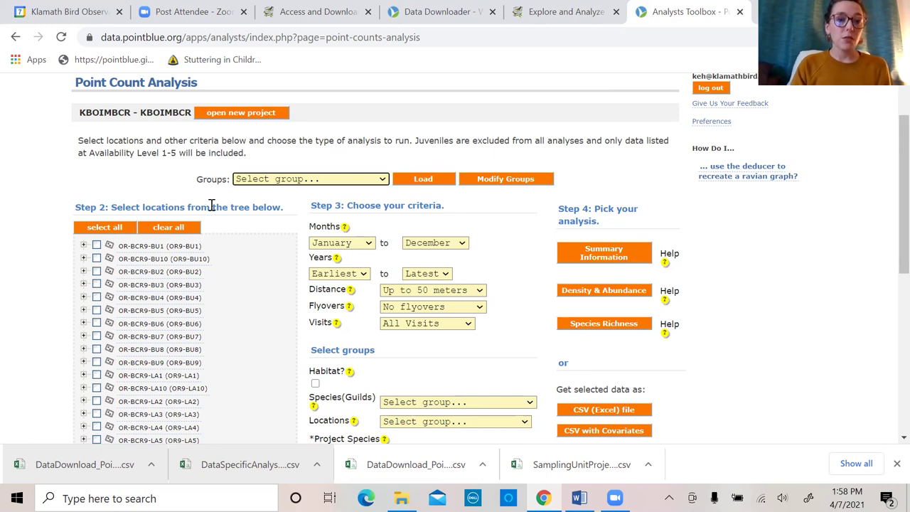
scroll(116, 360, down, 5)
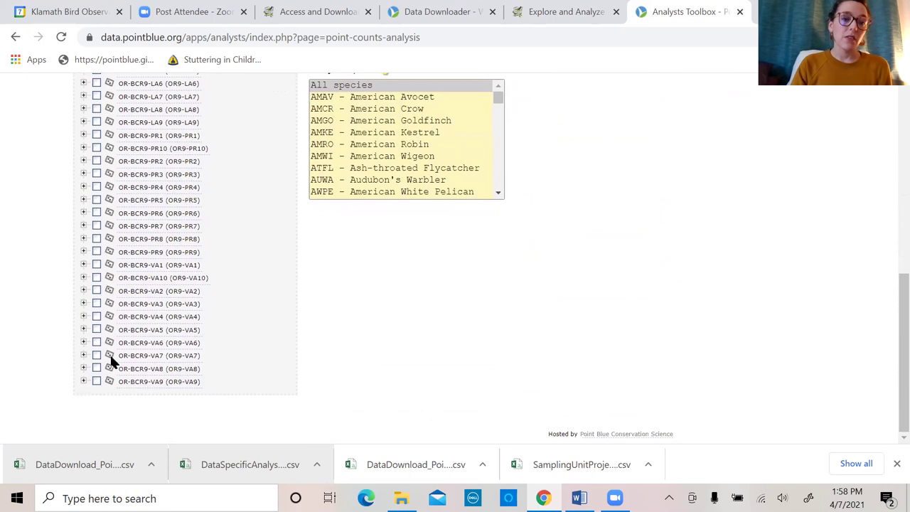
scroll(114, 359, up, 4)
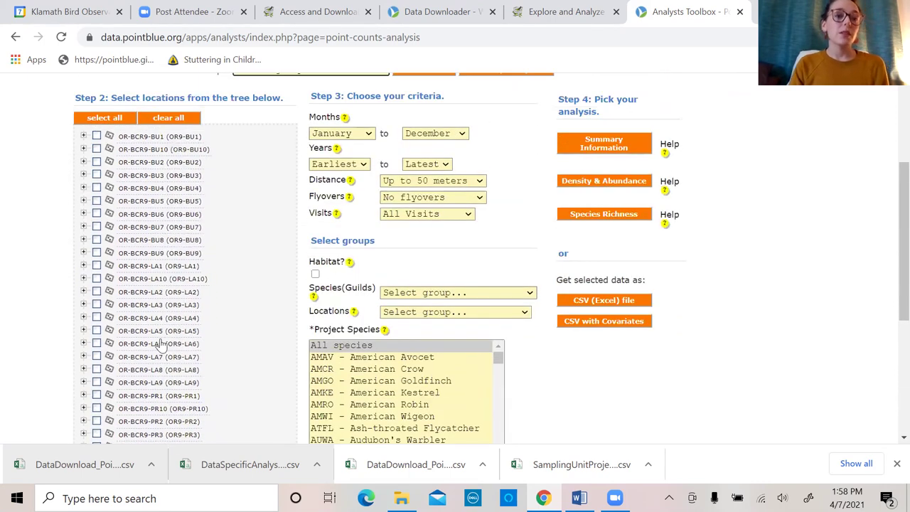
scroll(117, 359, up, 1)
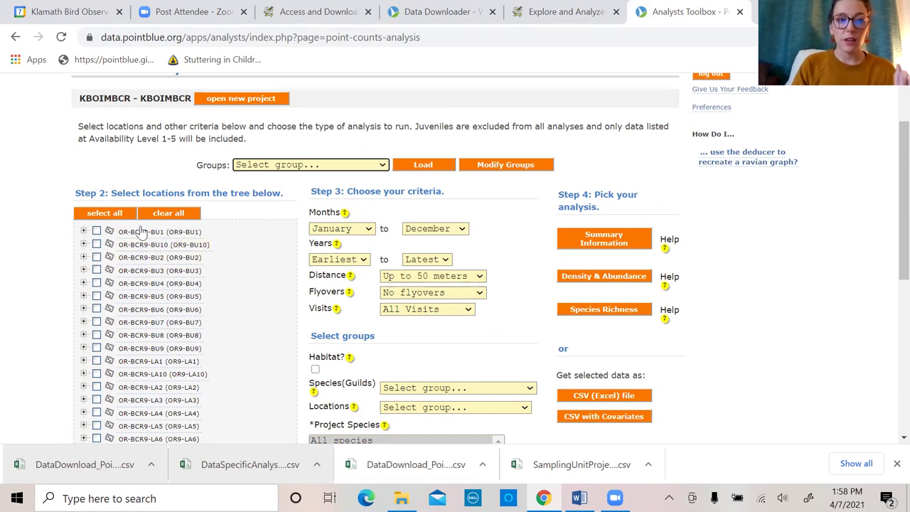
click(104, 212)
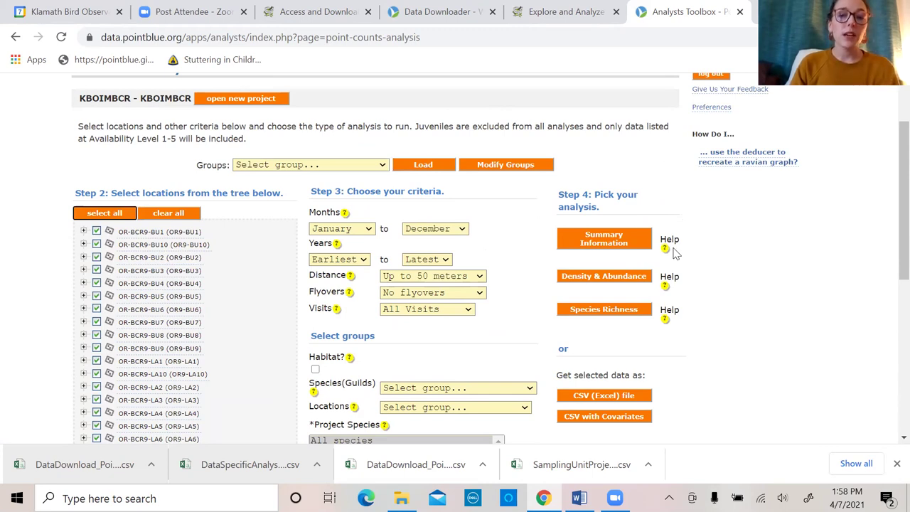
Step: Run the Summary Information analysis and review the listed transects and their points
click(604, 239)
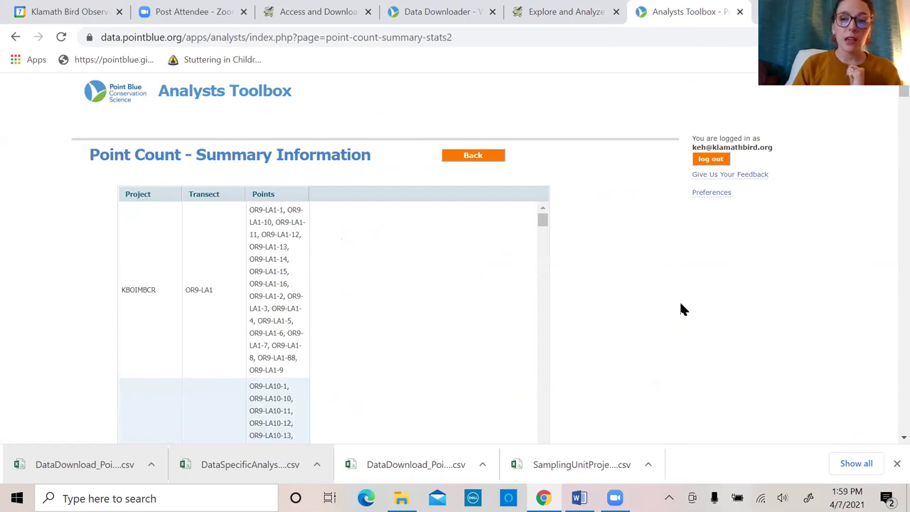
scroll(681, 310, down, 1)
scroll(605, 307, up, 1)
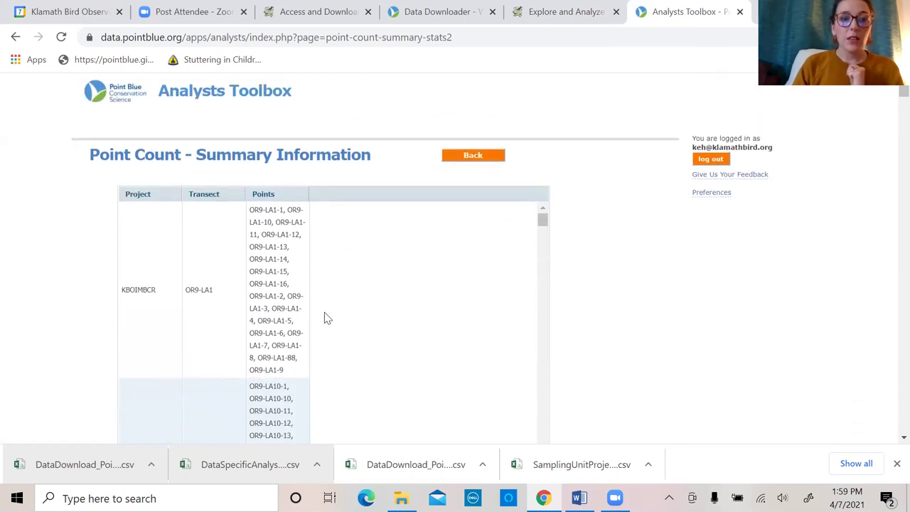
scroll(200, 294, down, 3)
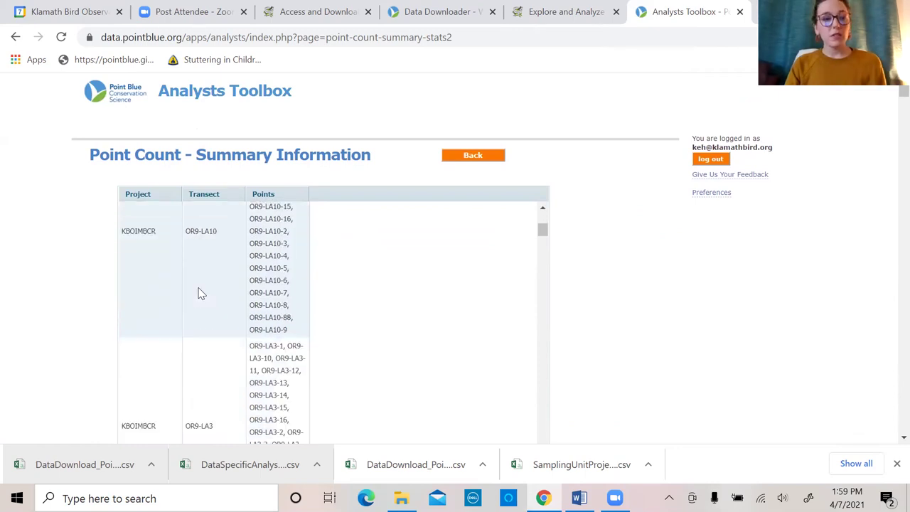
scroll(213, 293, down, 5)
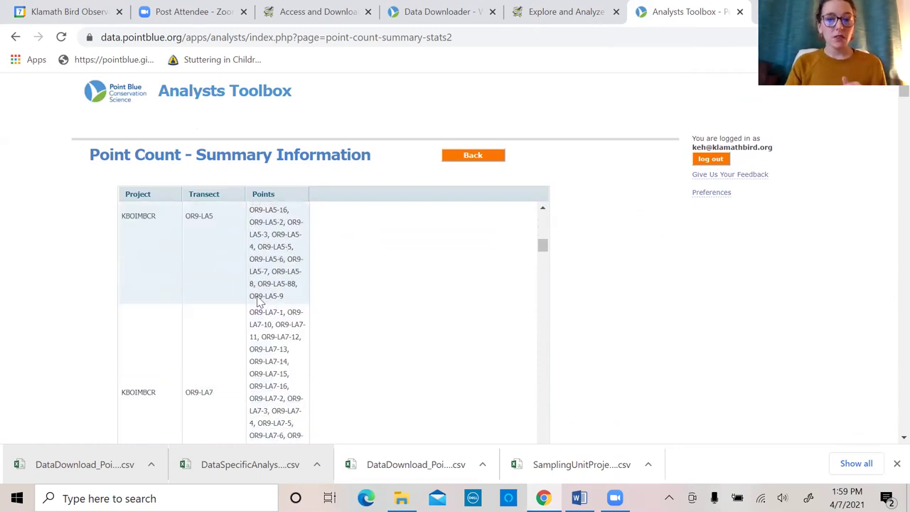
Step: Look over the summary results list and examine the Total Number of Observations by Month and Year table
scroll(660, 317, down, 5)
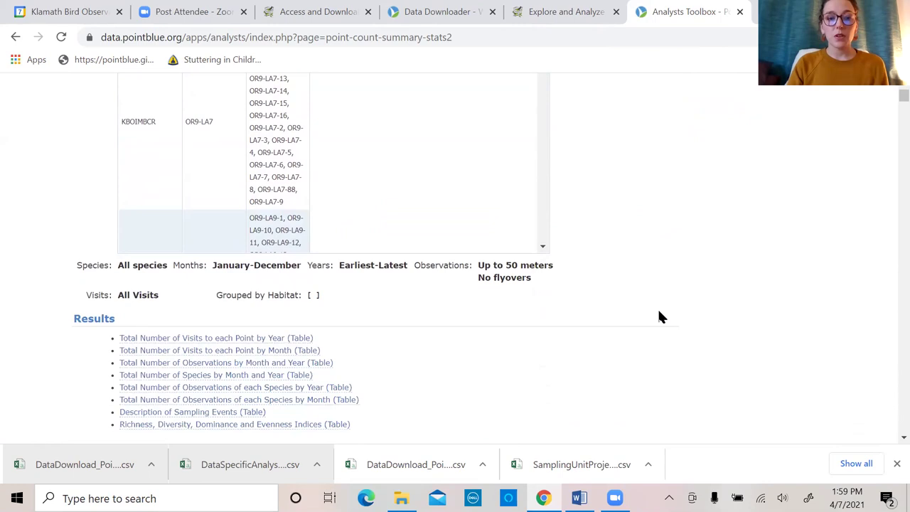
scroll(660, 317, down, 2)
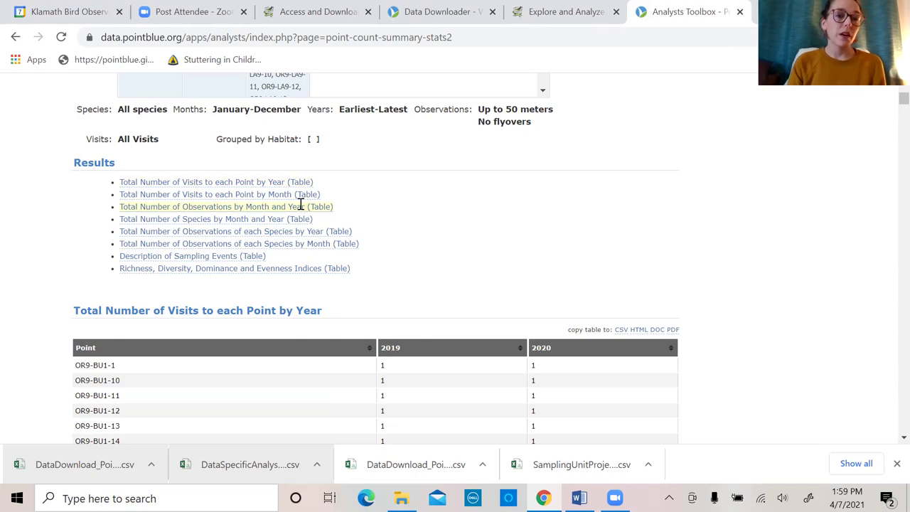
click(254, 206)
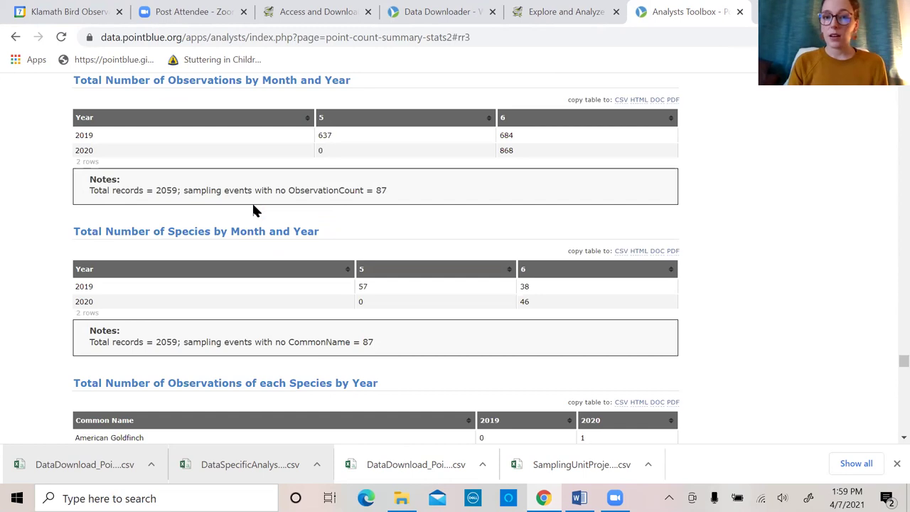
scroll(799, 244, up, 1)
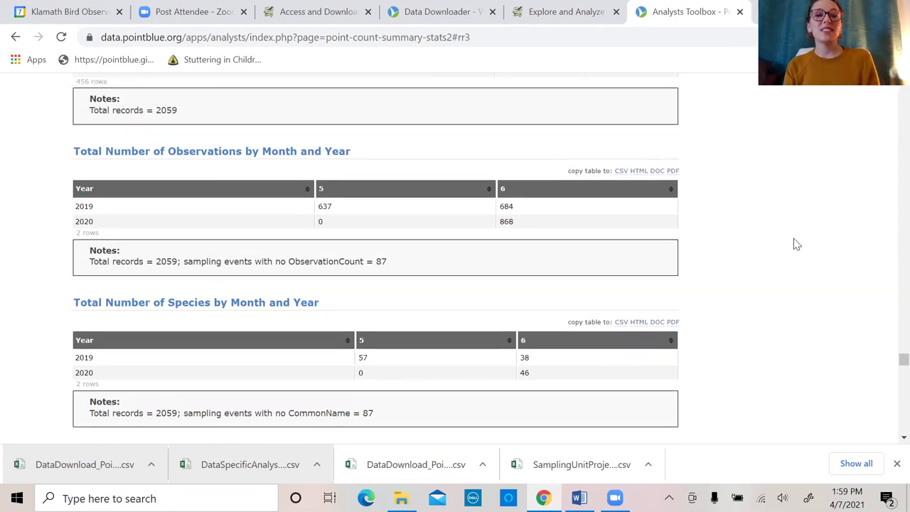
scroll(794, 242, up, 1)
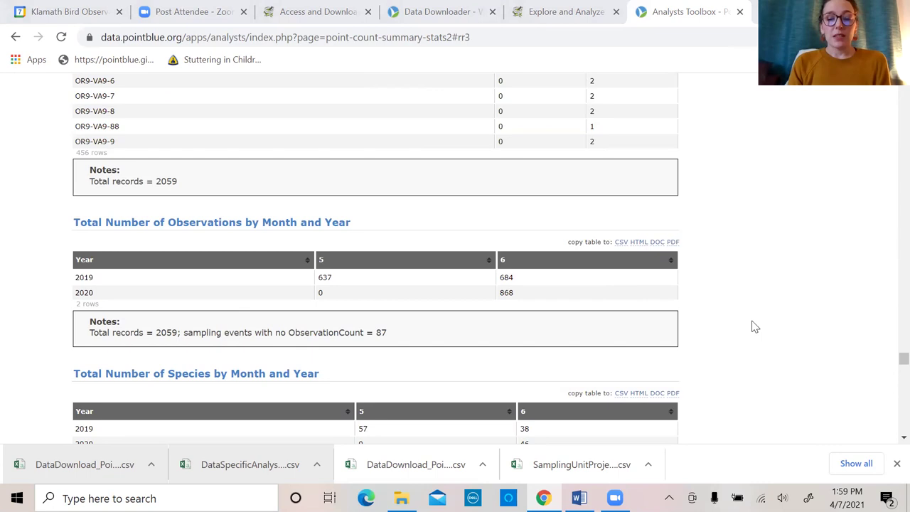
scroll(755, 326, down, 1)
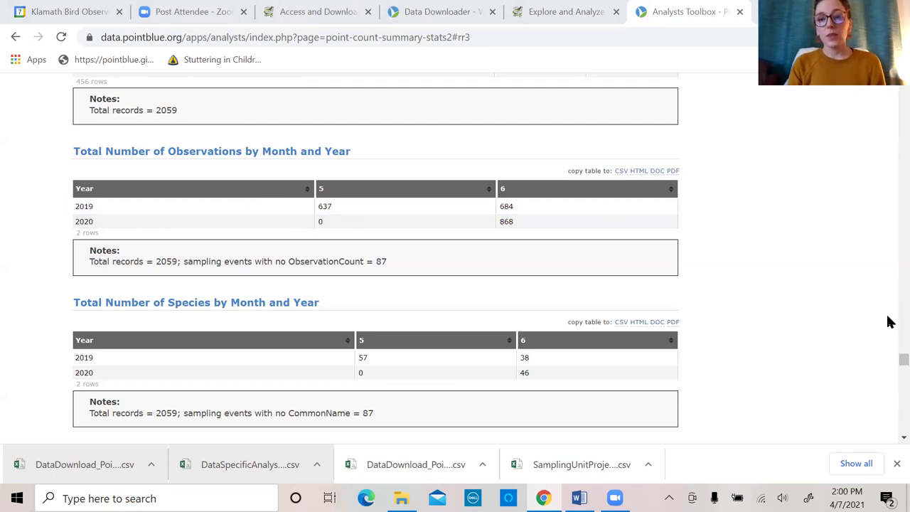
Step: Look through the Total Number of Visits to each Point by Year table and return to the results list
scroll(889, 117, up, 20)
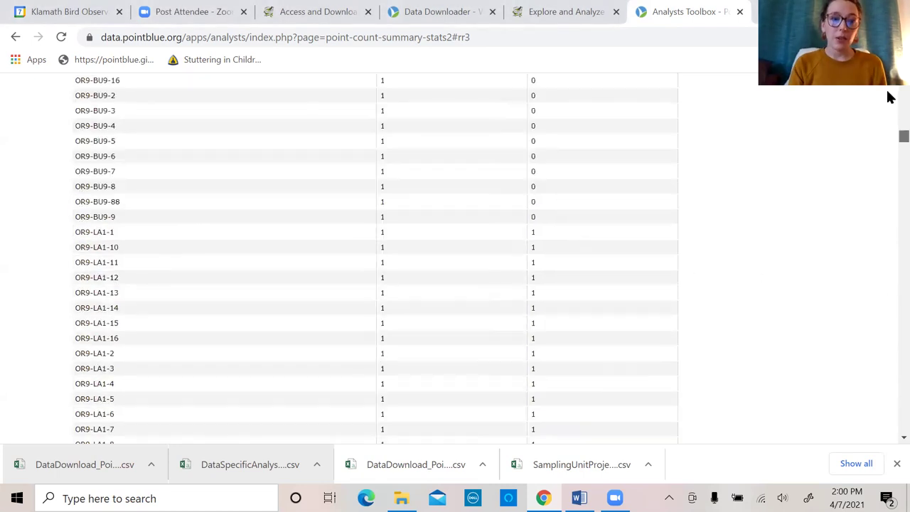
scroll(758, 204, down, 15)
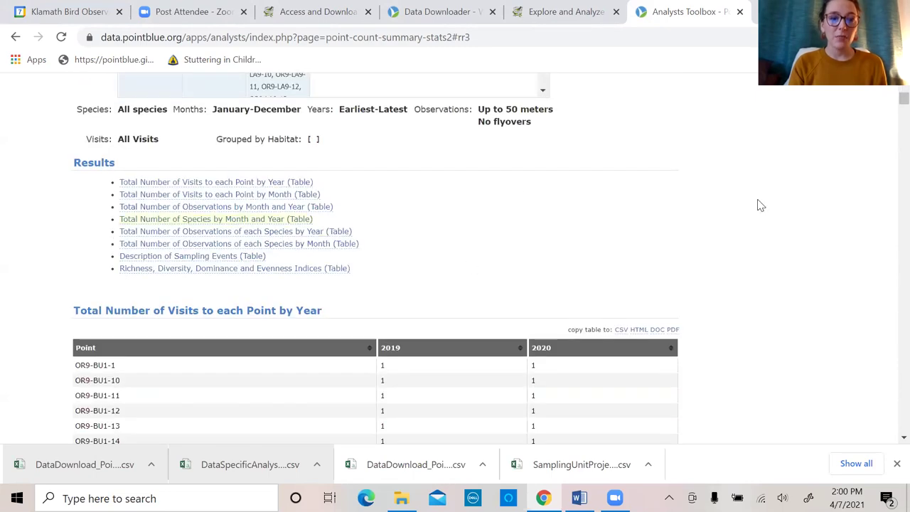
scroll(760, 247, down, 10)
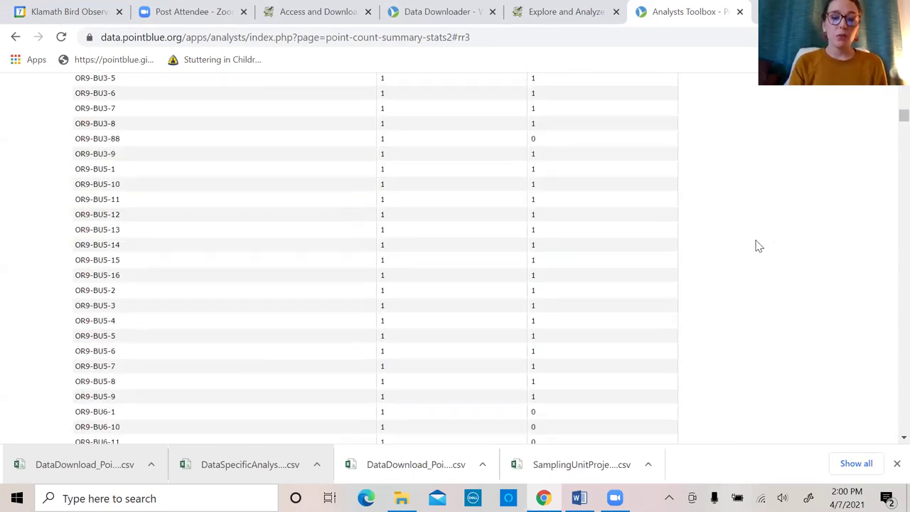
scroll(889, 166, down, 20)
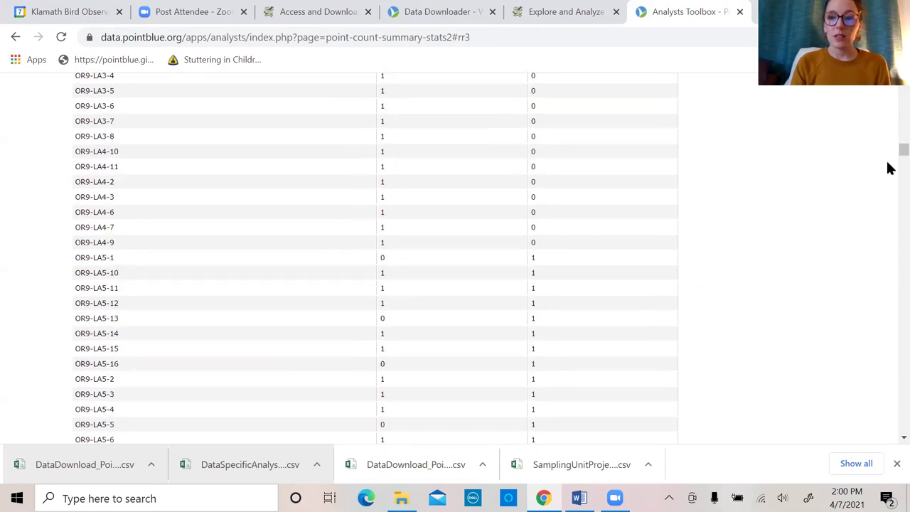
scroll(888, 186, up, 20)
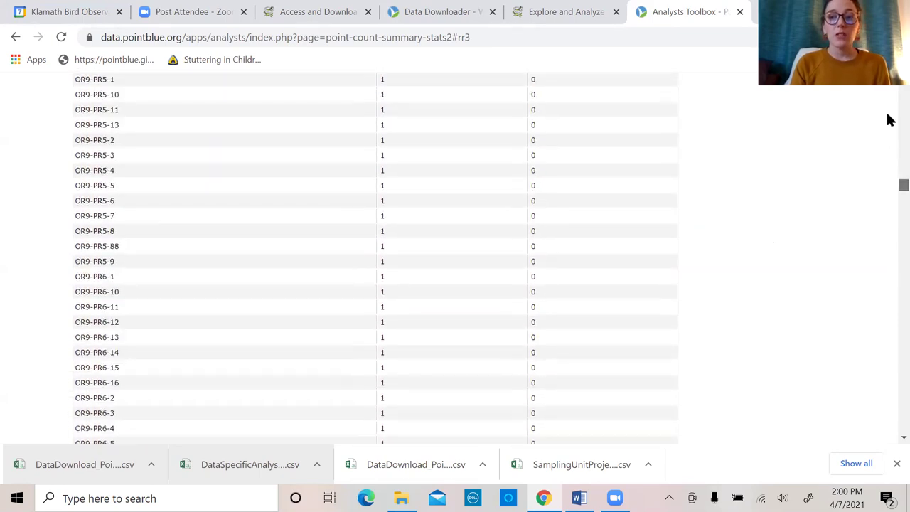
scroll(882, 104, up, 3)
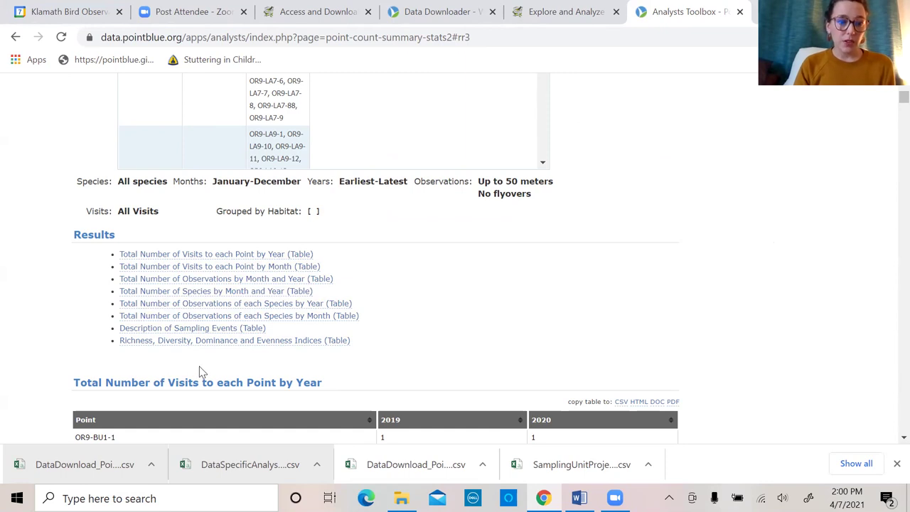
Step: Open the Total Number of Observations of each Species by Year table and review its species counts for 2019 and 2020
click(308, 304)
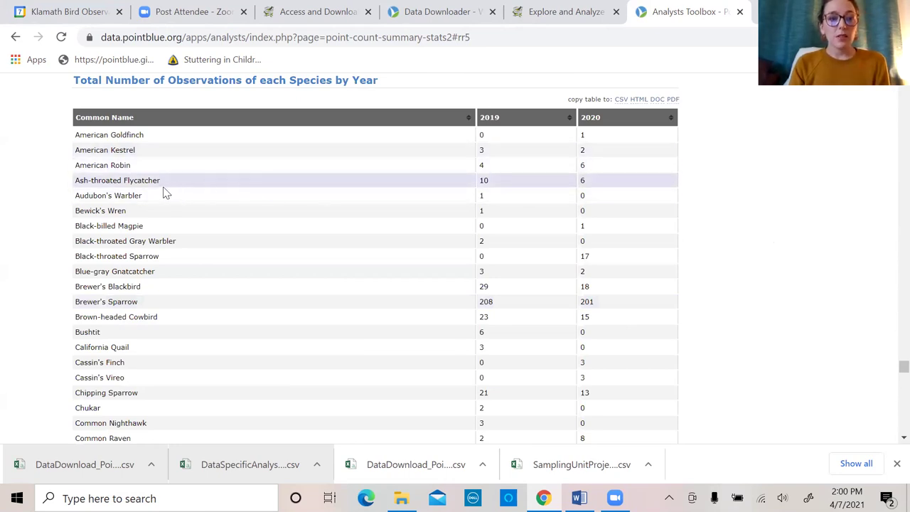
scroll(162, 191, down, 2)
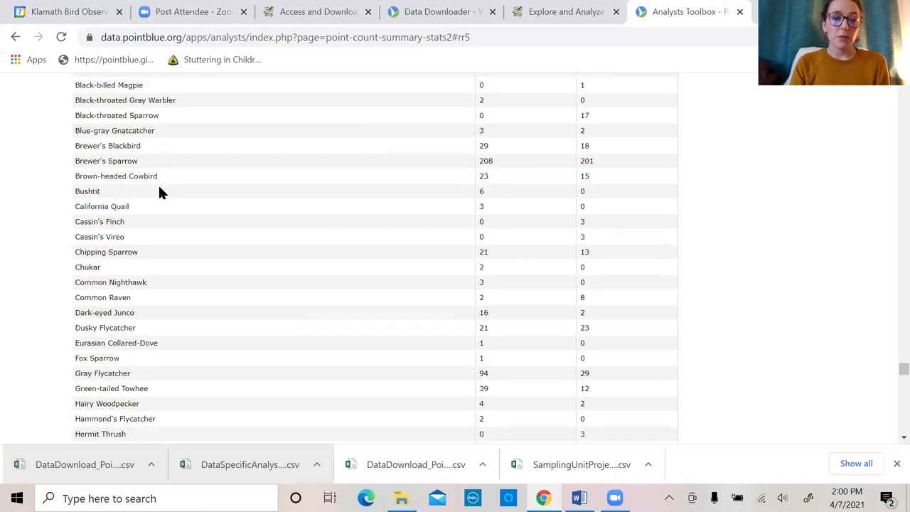
scroll(159, 192, down, 2)
scroll(158, 185, up, 4)
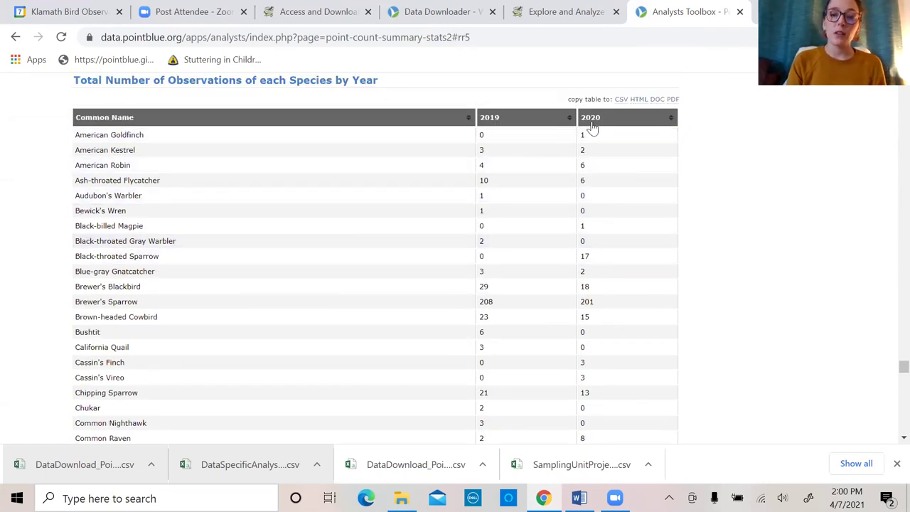
scroll(768, 287, up, 1)
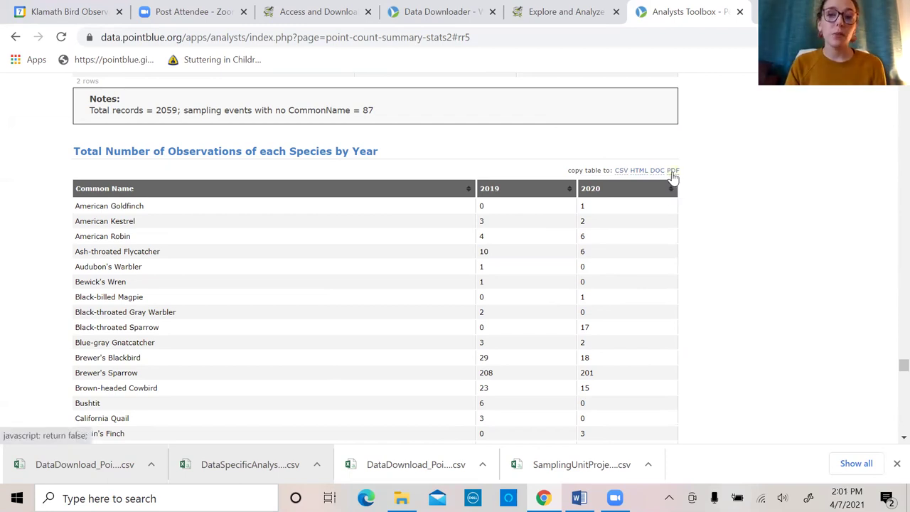
Step: Export the observations of each species by year table as CSV and check the downloaded file in Excel
click(621, 171)
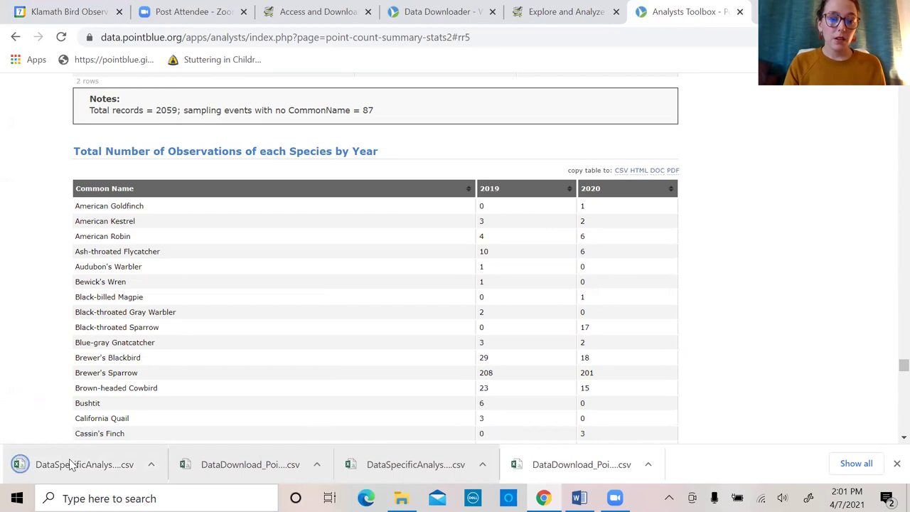
click(68, 463)
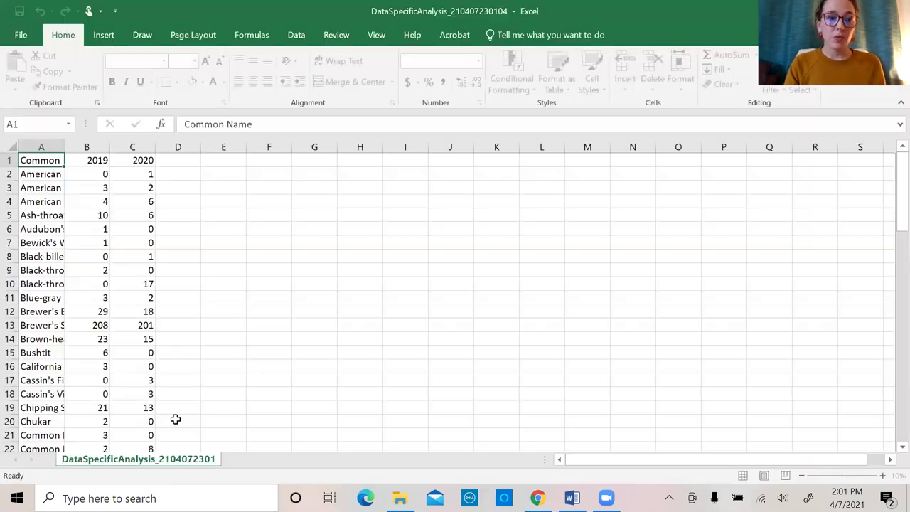
key(alt+F4)
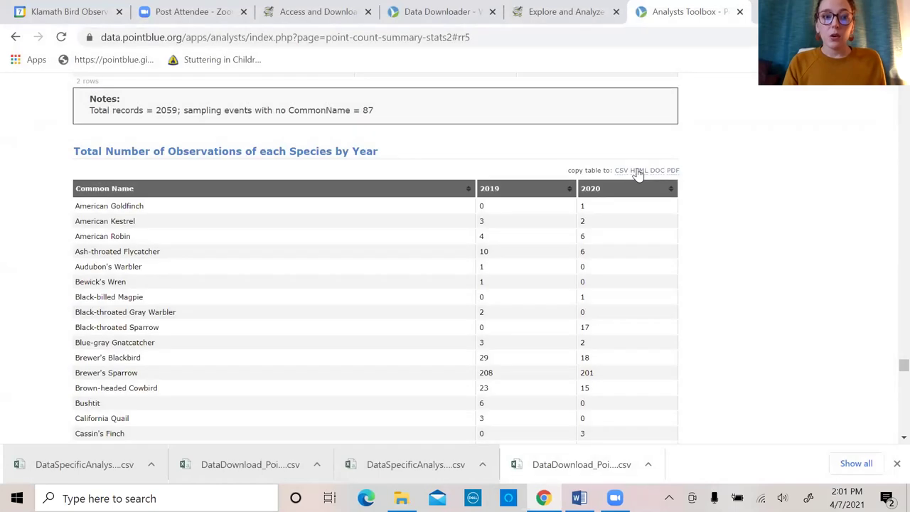
Step: View the HTML version of the species by year table and return to the summary results
click(638, 171)
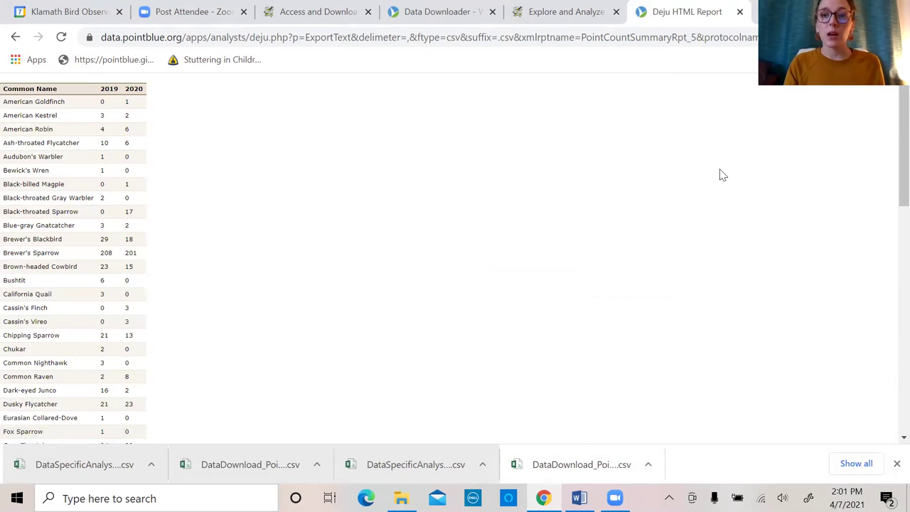
click(16, 36)
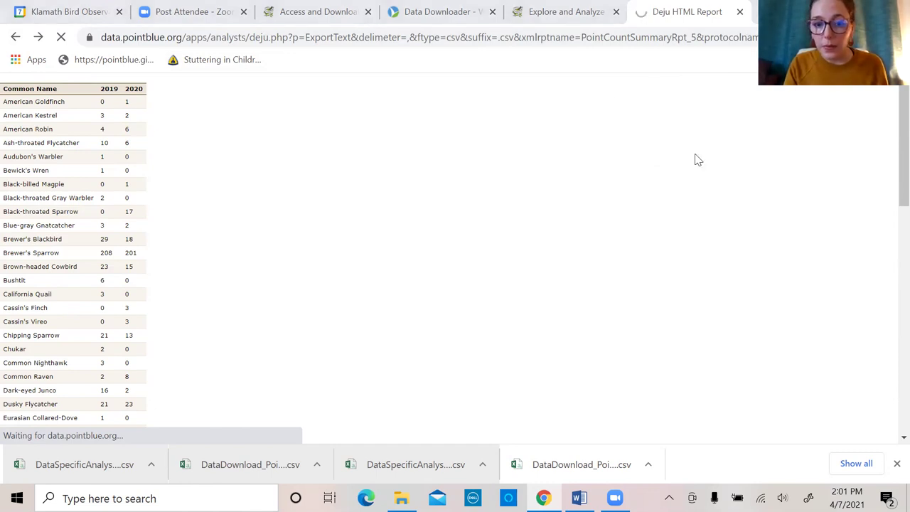
click(558, 16)
click(653, 12)
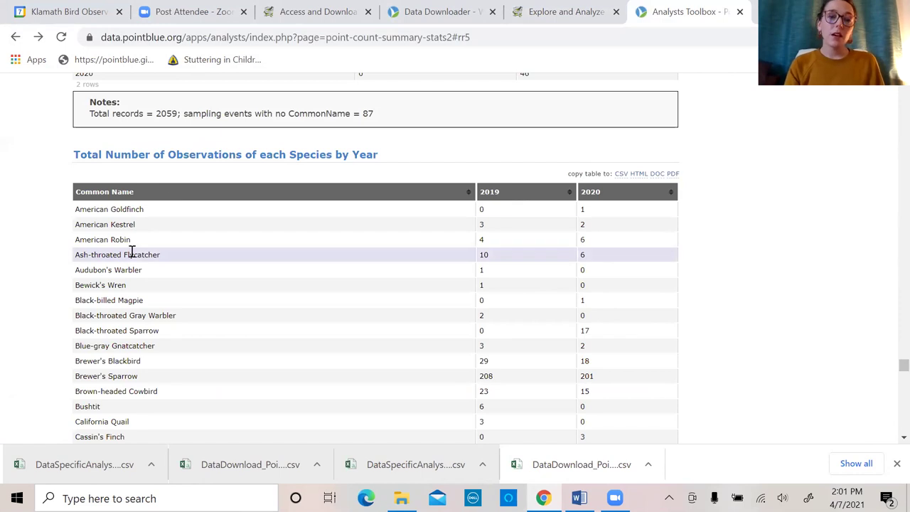
Step: Return to the point counts analysis setup and select transects OR9-BU1, OR9-BU2, OR9-BU3, OR9-BU4 and OR9-BU5
click(15, 37)
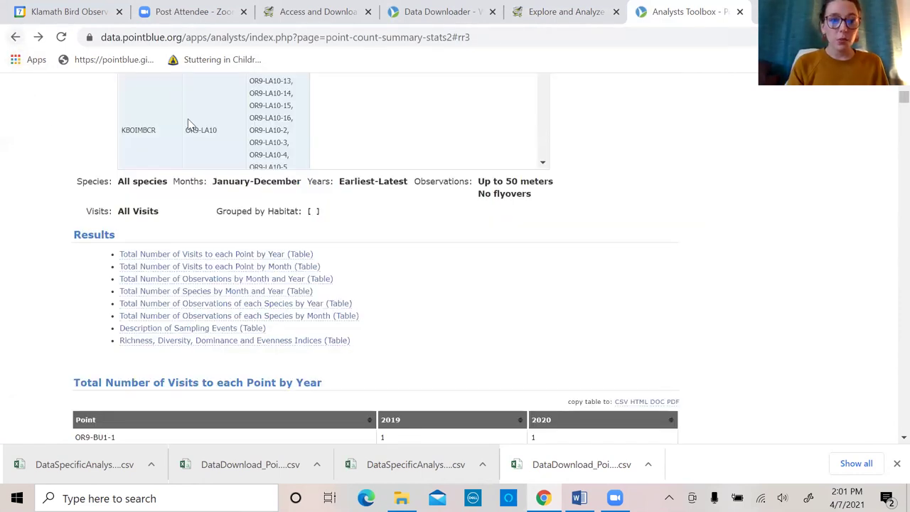
click(15, 37)
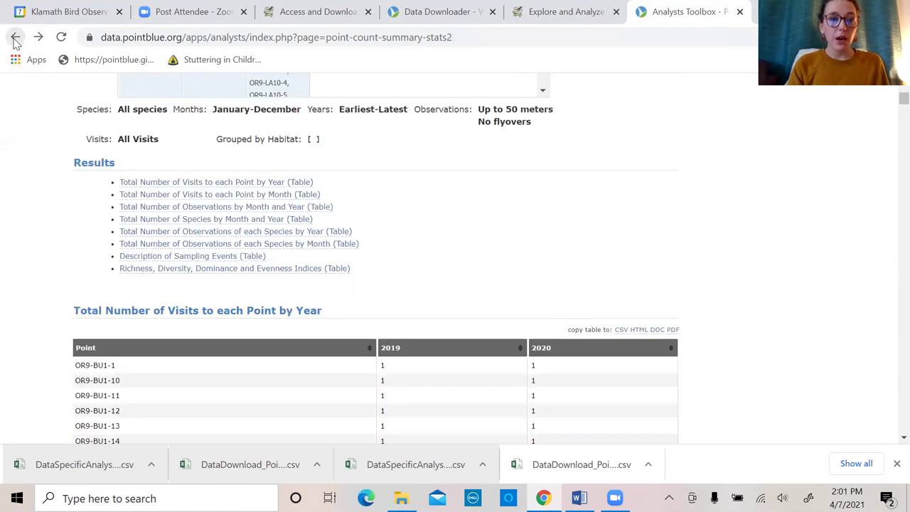
click(15, 39)
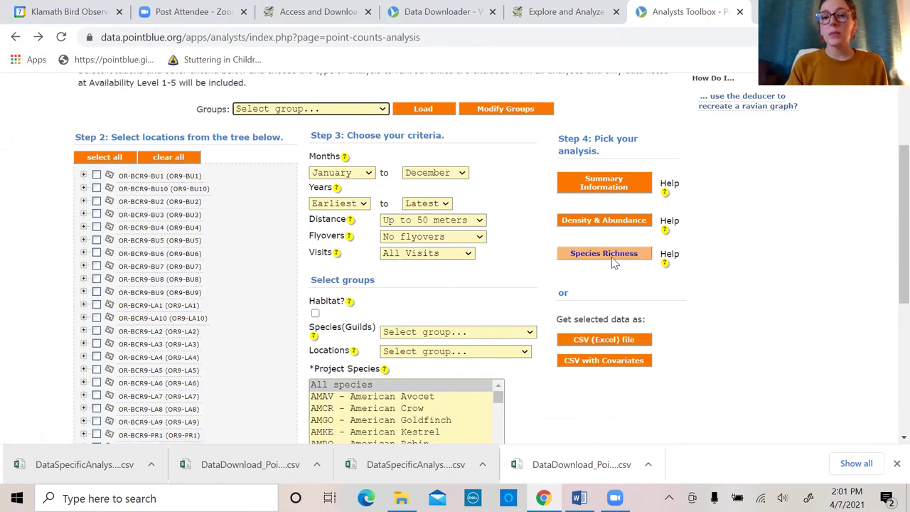
click(96, 175)
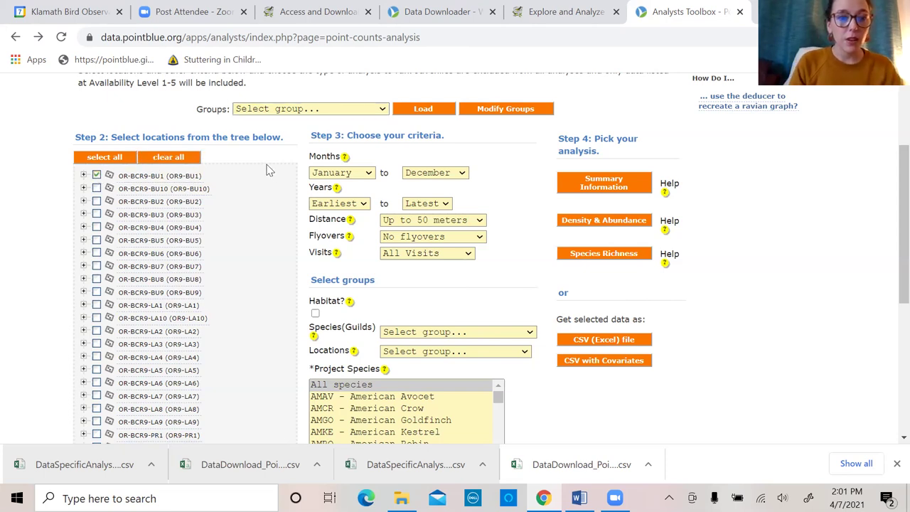
click(98, 202)
click(97, 215)
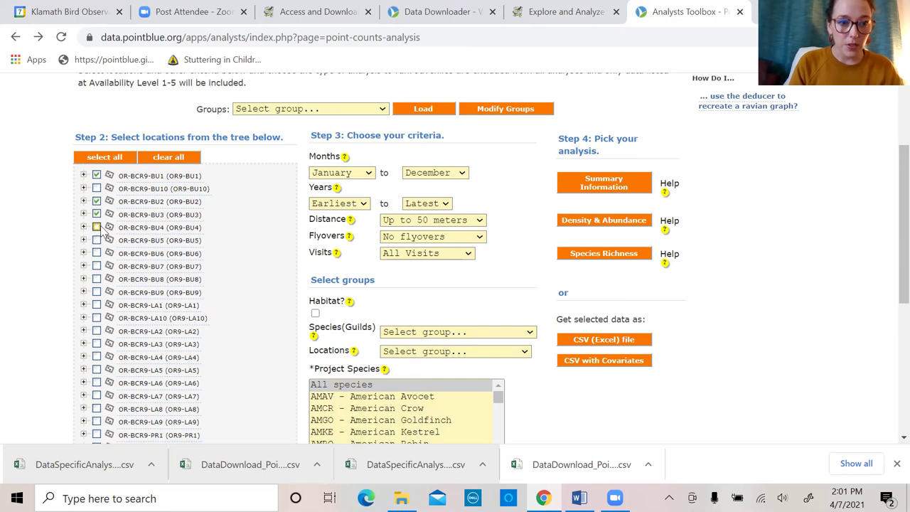
click(97, 240)
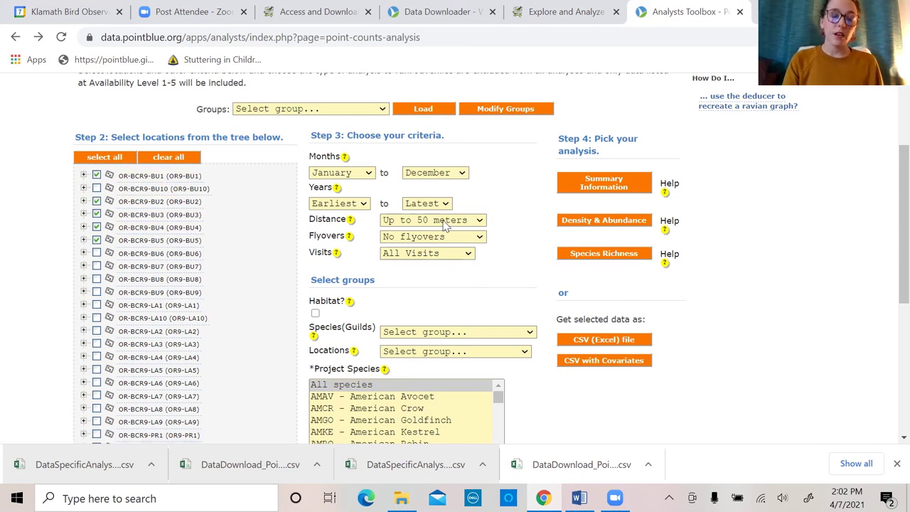
Step: Run the Species Richness analysis on the selected transects and review the results list and mean richness table by transect
scroll(468, 287, down, 1)
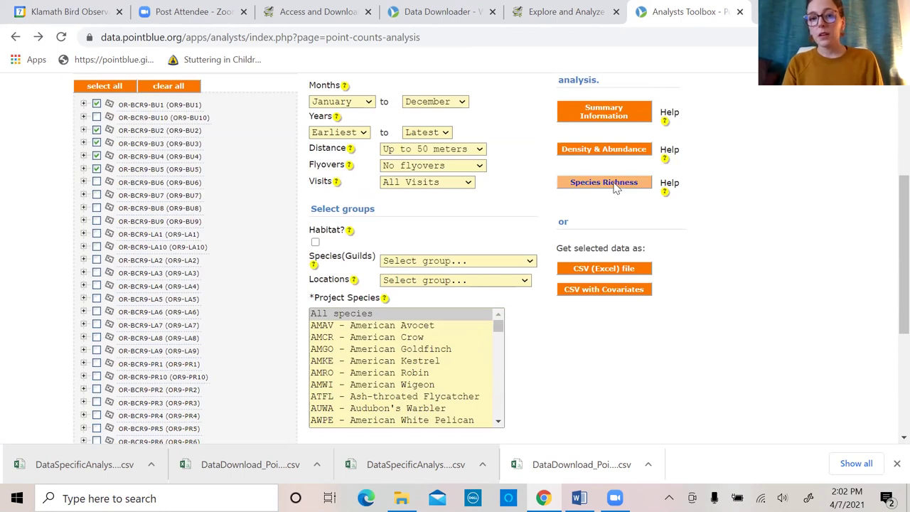
click(616, 187)
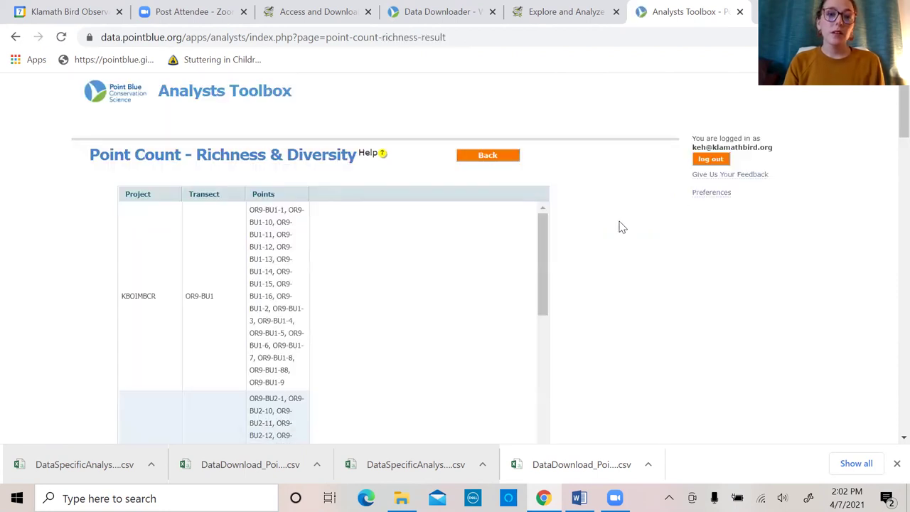
scroll(163, 296, down, 1)
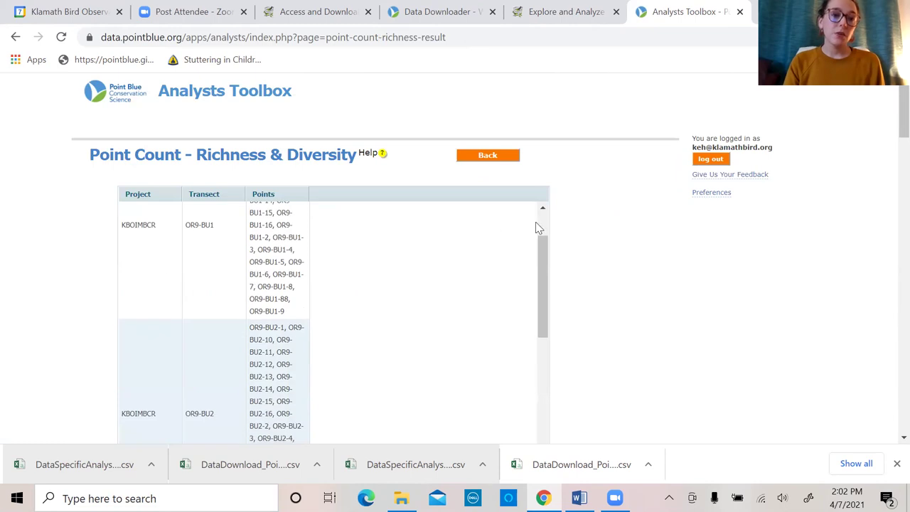
scroll(539, 228, down, 1)
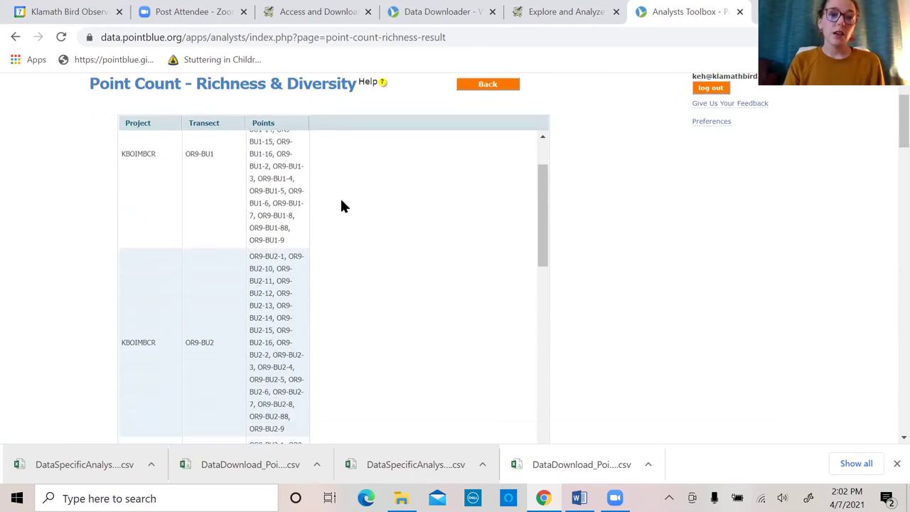
scroll(618, 220, down, 3)
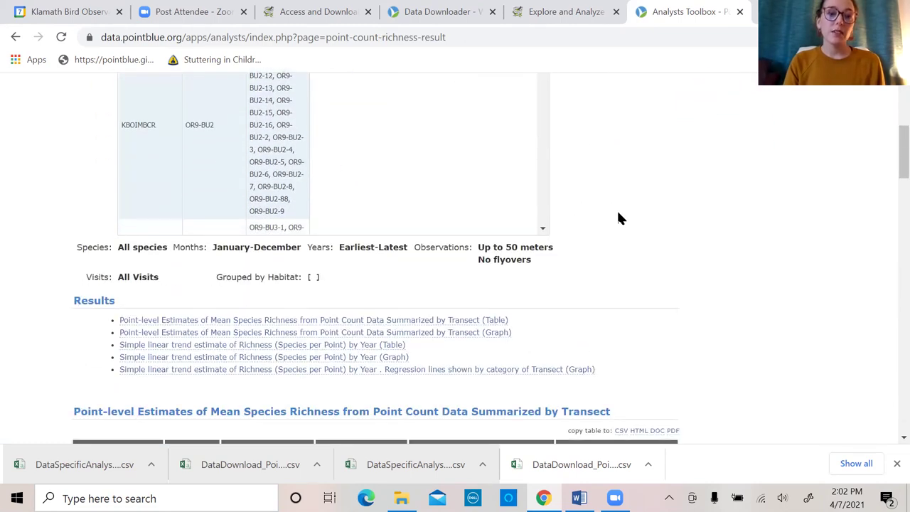
scroll(552, 217, down, 2)
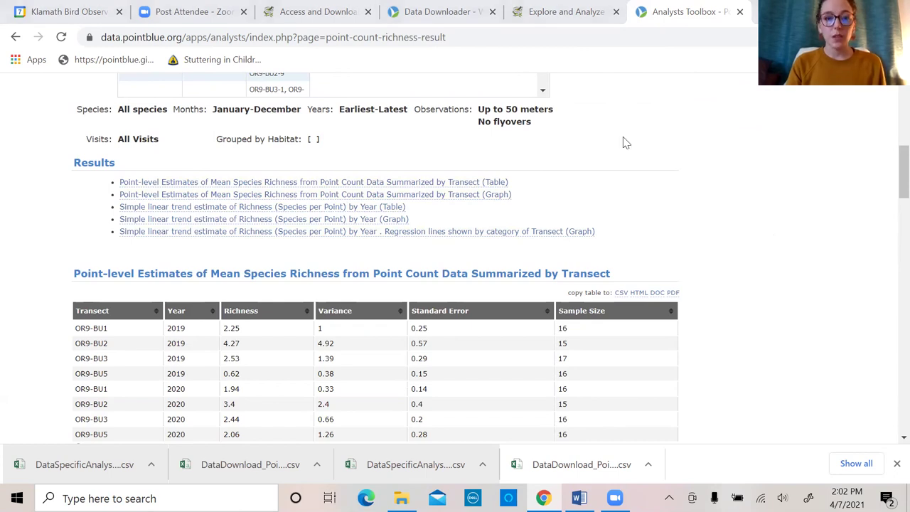
scroll(755, 353, down, 1)
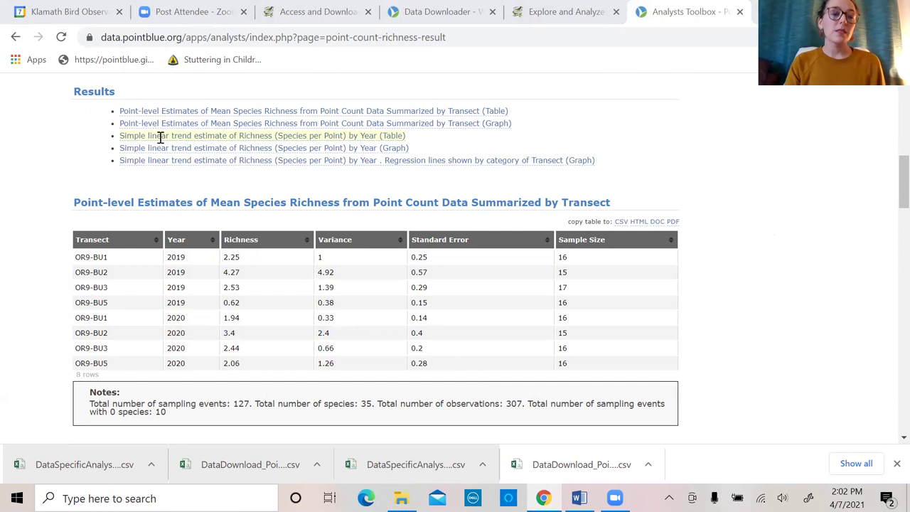
Step: Review the mean species richness table by transect and compare its 2019 and 2020 values in the accompanying graph
scroll(788, 222, down, 3)
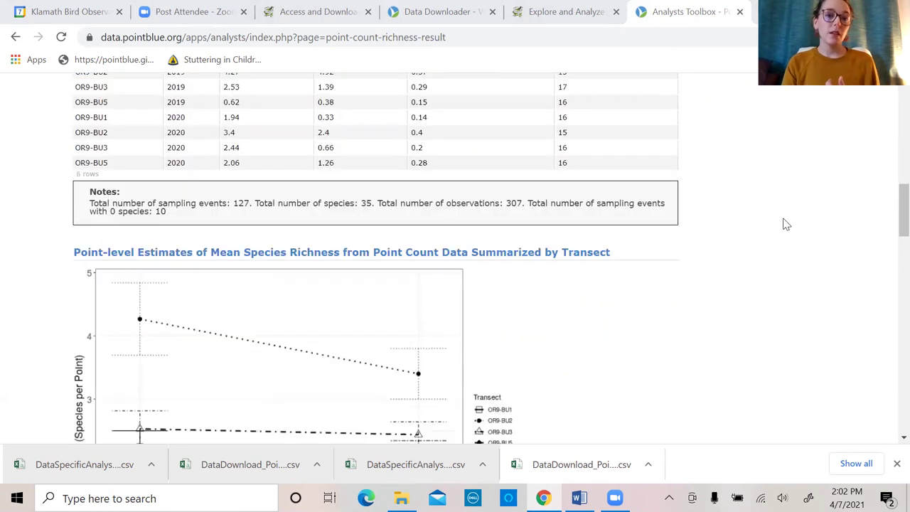
scroll(786, 225, up, 2)
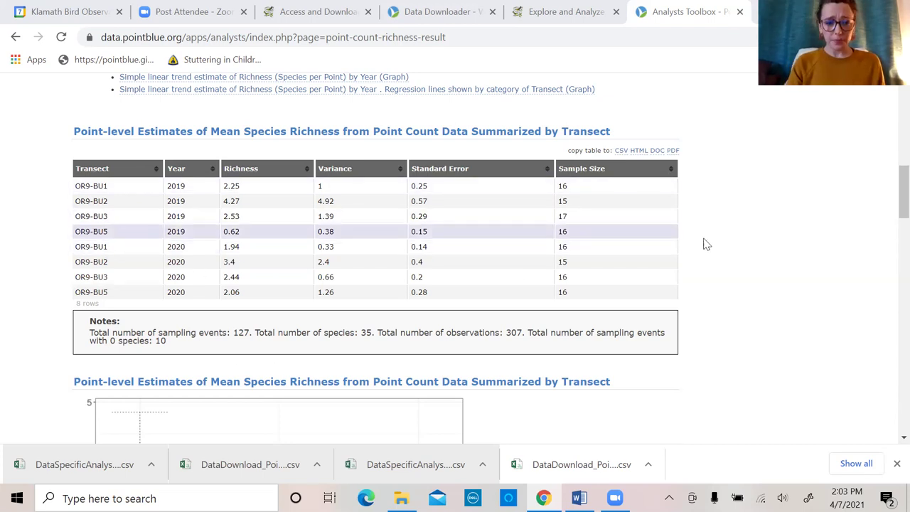
scroll(711, 245, down, 1)
scroll(573, 328, down, 3)
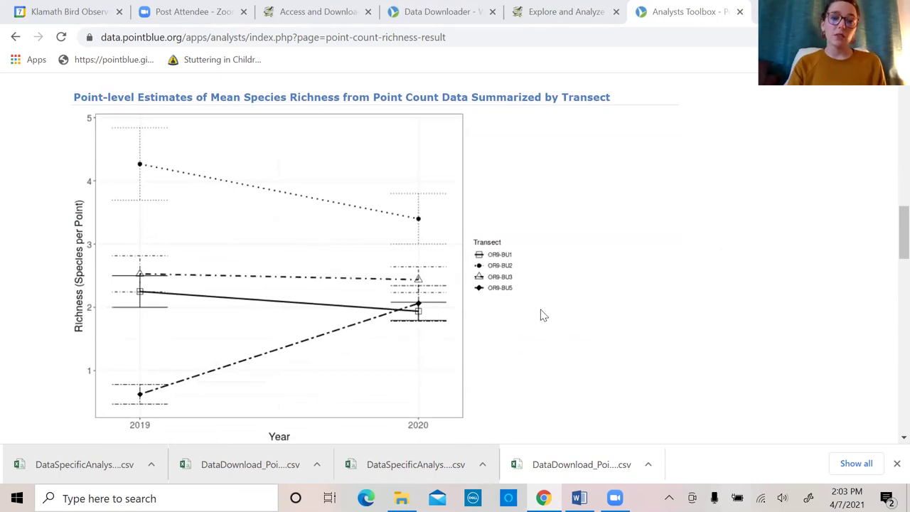
scroll(544, 316, down, 1)
Step: Export the mean species richness by transect table as PDF, view the downloaded file, and return to the richness results
scroll(542, 315, up, 5)
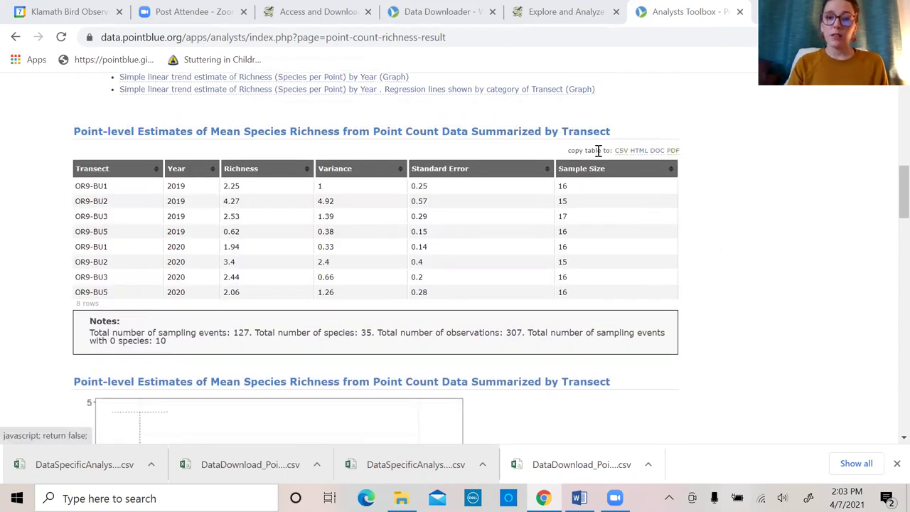
click(672, 151)
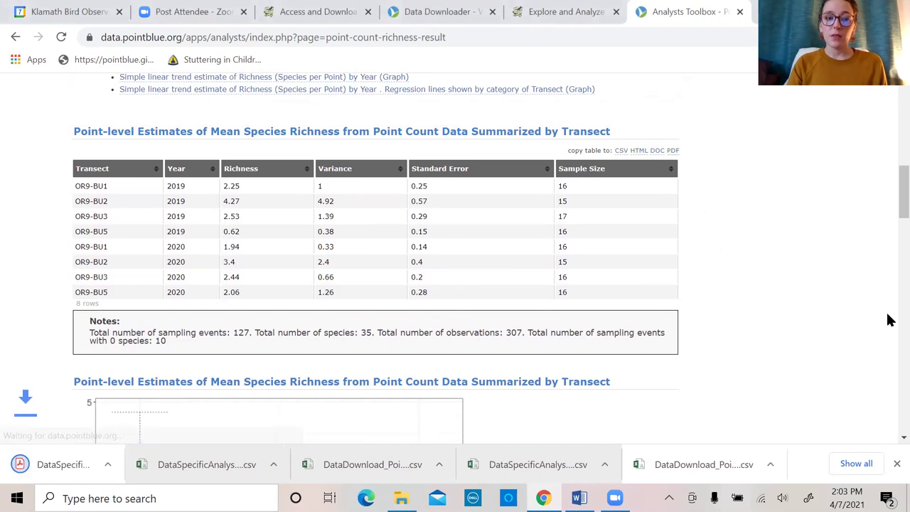
click(98, 475)
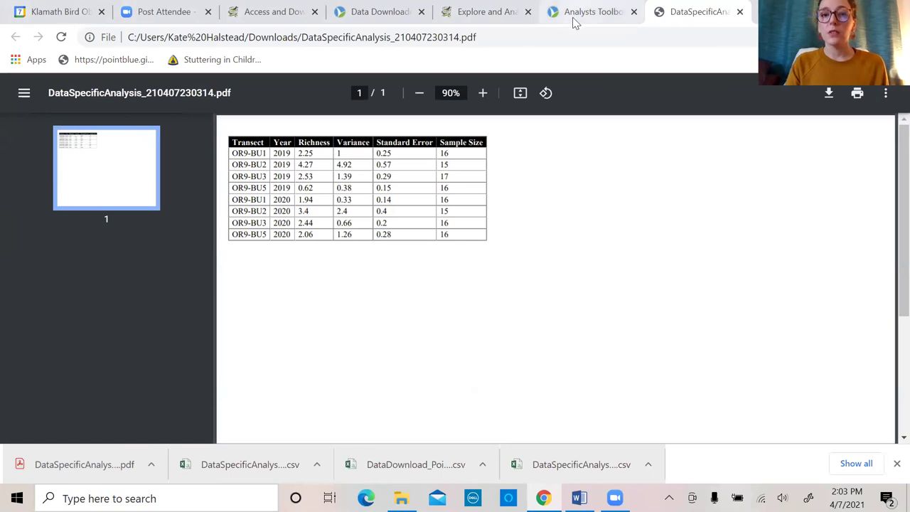
key(ctrl+shift+Tab)
Step: Examine the simple linear trend table of richness by year and its graphs, including regression lines by transect
scroll(630, 329, down, 4)
scroll(239, 220, up, 3)
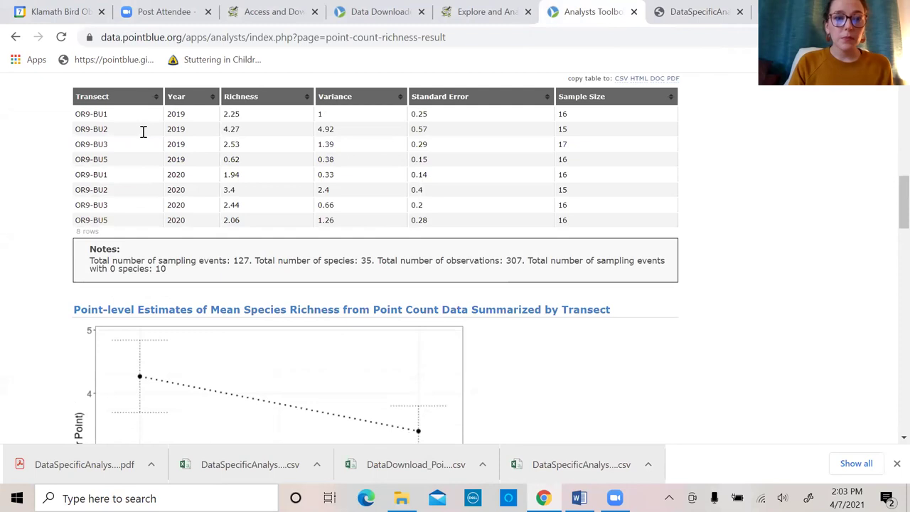
scroll(142, 131, up, 2)
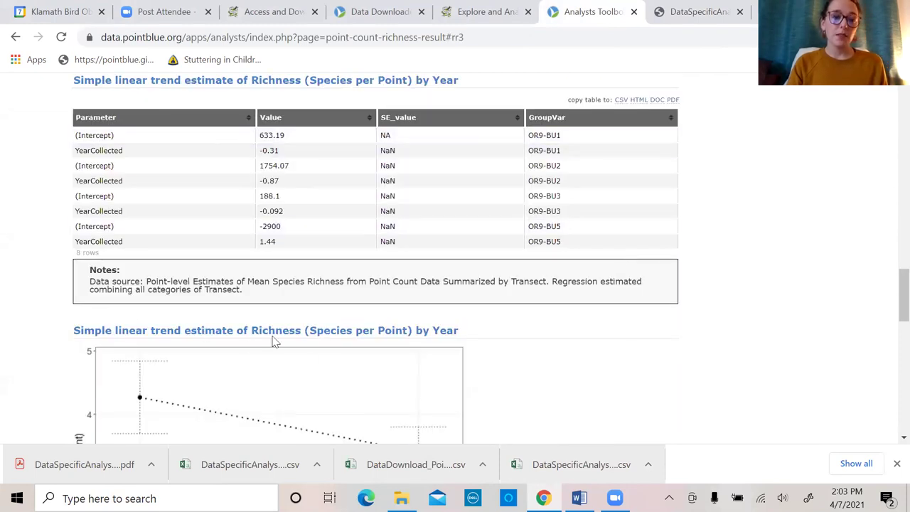
scroll(626, 353, down, 1)
scroll(627, 353, down, 1)
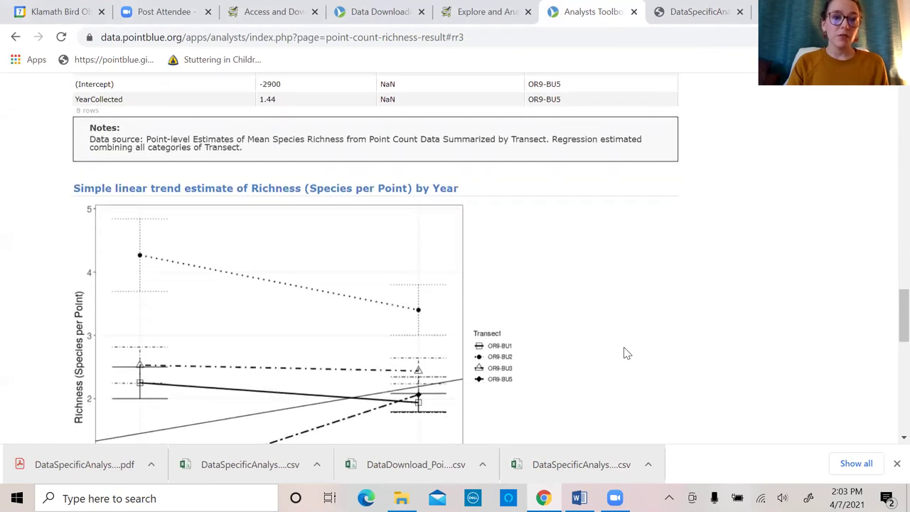
scroll(627, 354, down, 5)
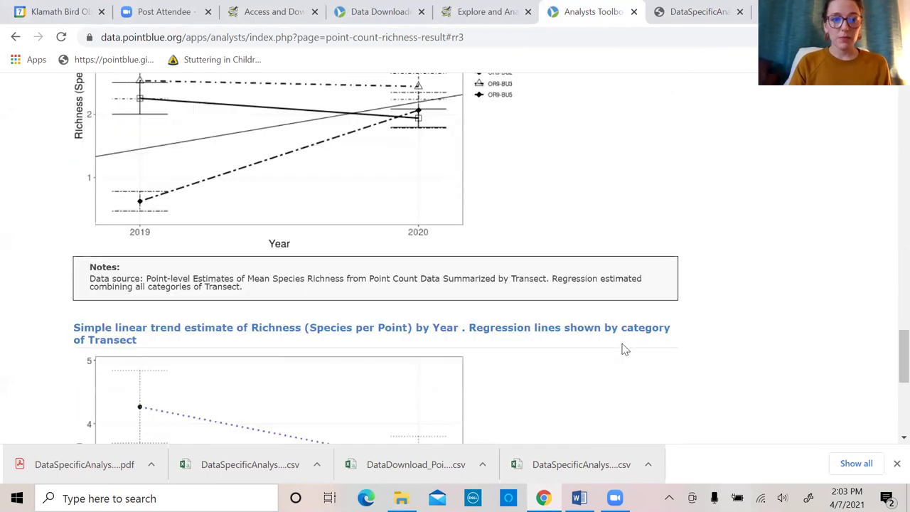
scroll(623, 348, down, 1)
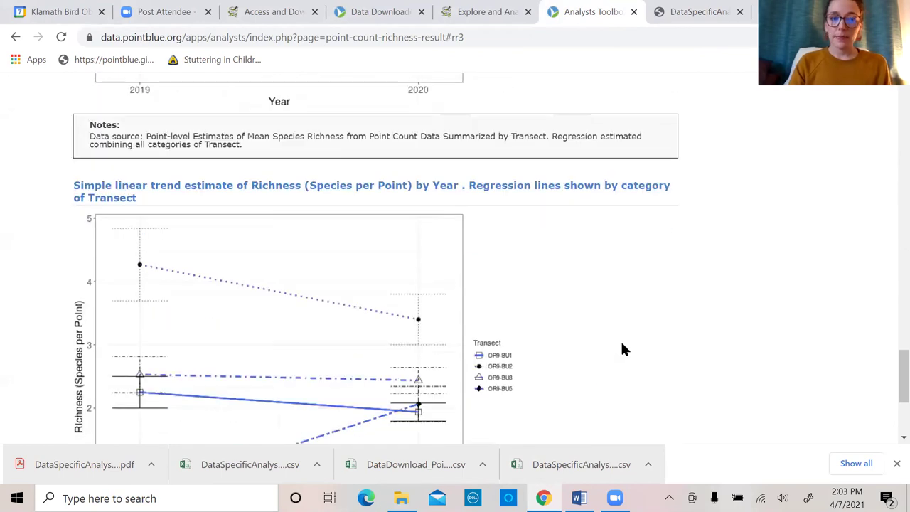
scroll(621, 348, down, 2)
scroll(621, 348, up, 6)
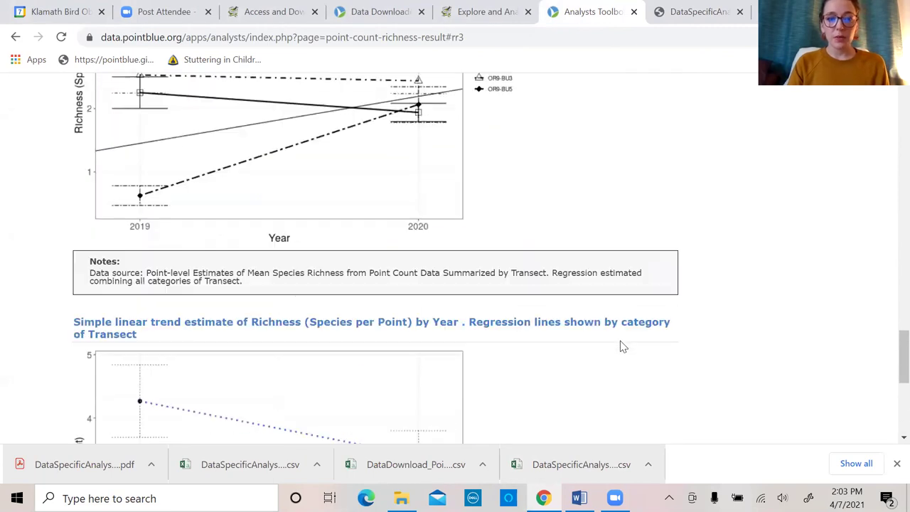
scroll(621, 347, down, 4)
scroll(616, 341, up, 8)
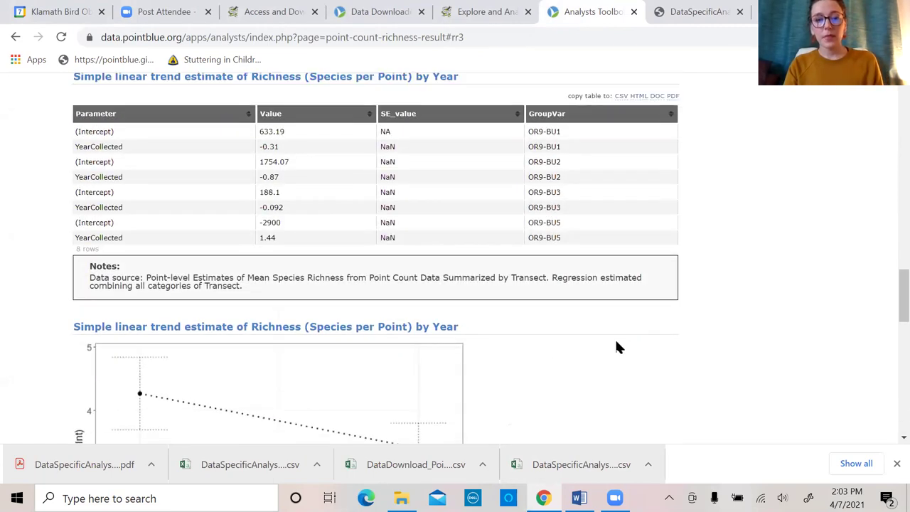
scroll(616, 347, up, 8)
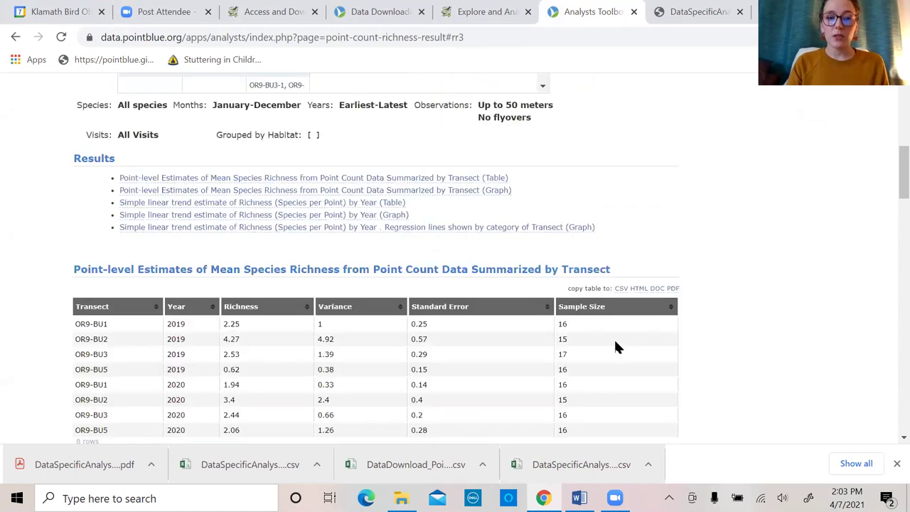
scroll(616, 347, up, 3)
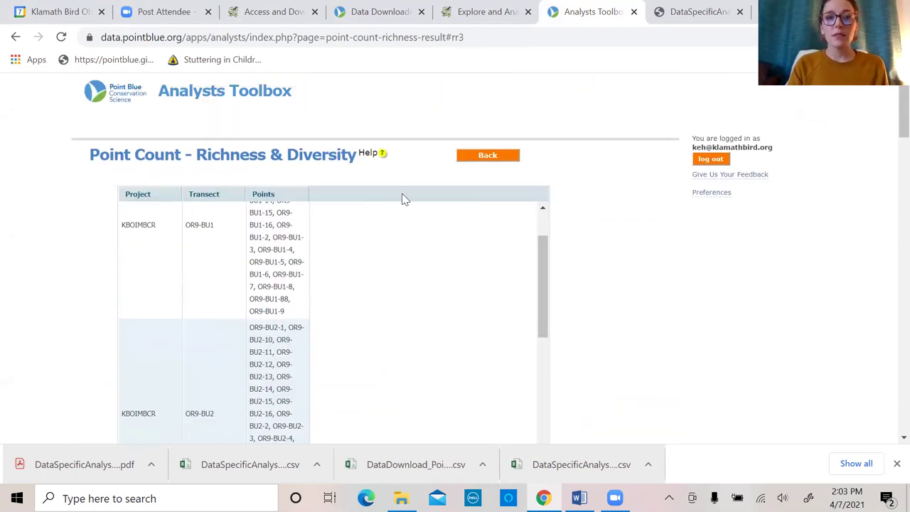
Step: Return to the point counts analysis setup and reselect transects OR9-BU1, OR9-BU2, OR9-BU3, OR9-BU4 and OR9-BU5
click(15, 37)
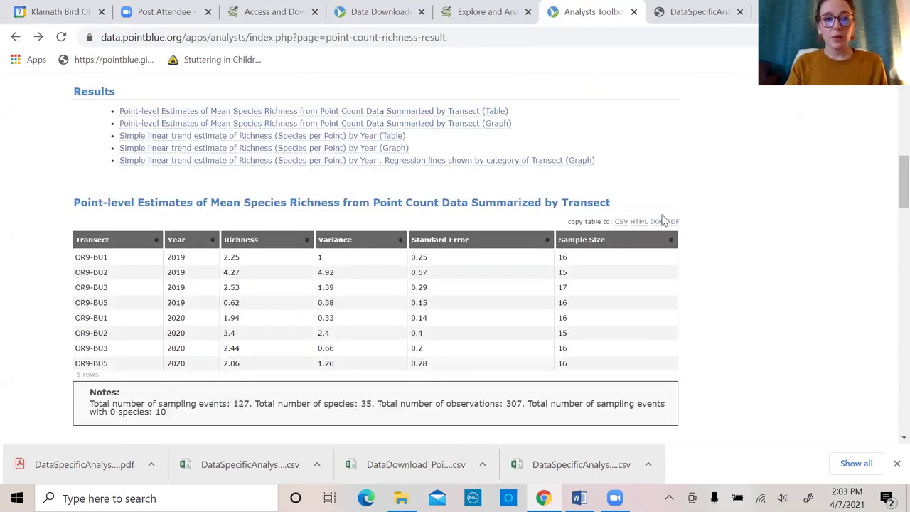
click(16, 39)
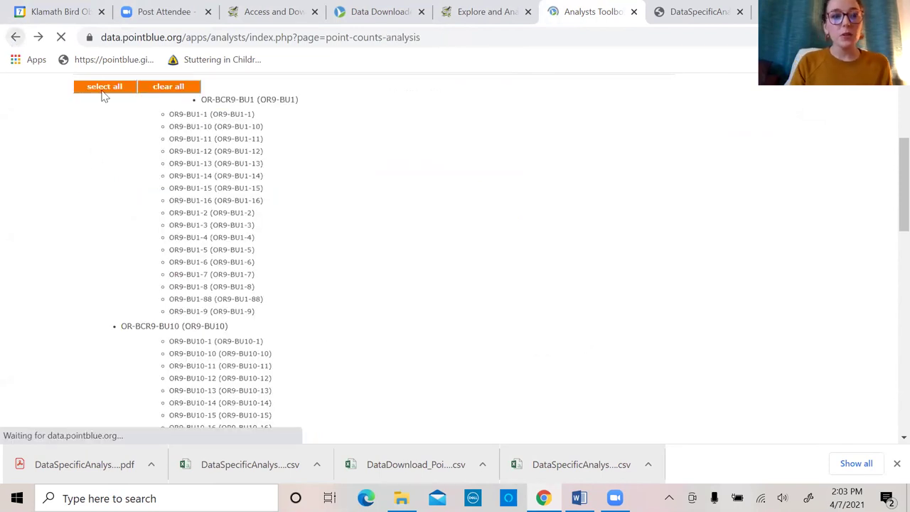
click(96, 130)
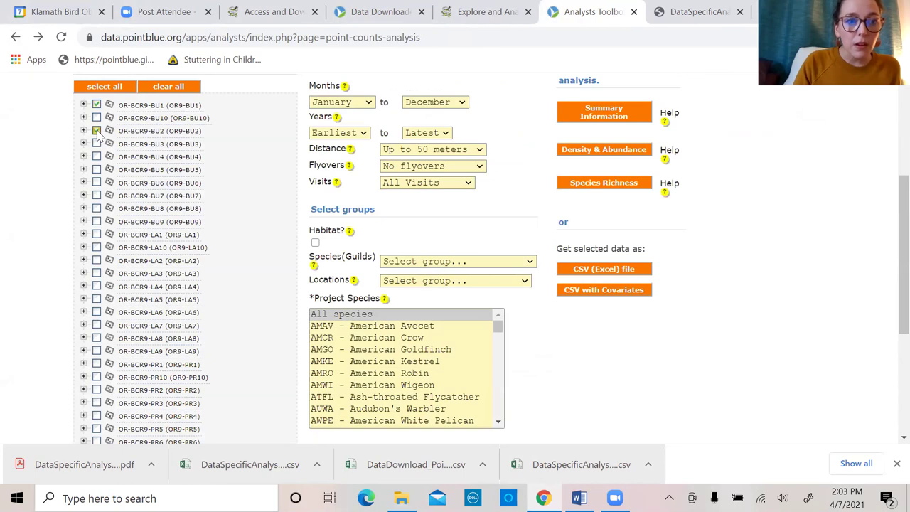
click(96, 143)
click(97, 157)
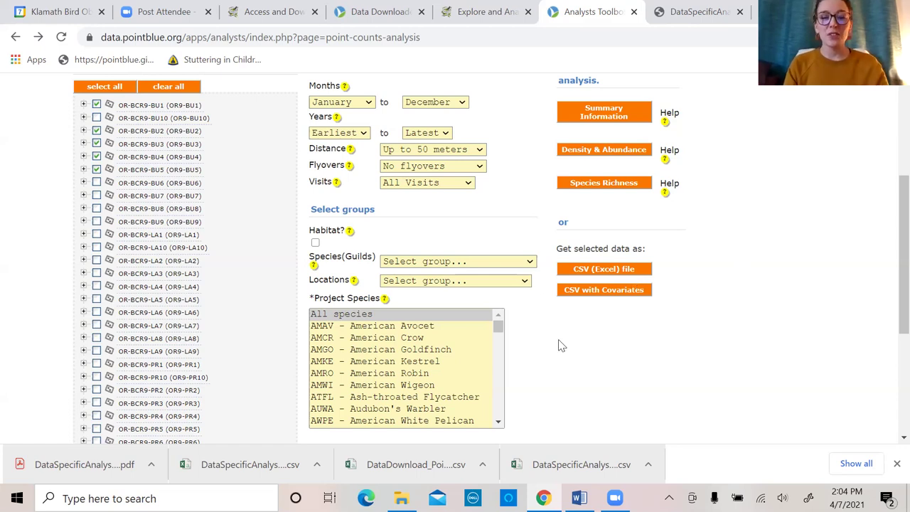
Step: Select the project species American Kestrel, American Robin, Black-throated Sparrow, Gray Flycatcher, Green-tailed Towhee, House Finch and Horned Lark
click(412, 361)
click(427, 373)
scroll(431, 384, down, 1)
scroll(427, 377, up, 1)
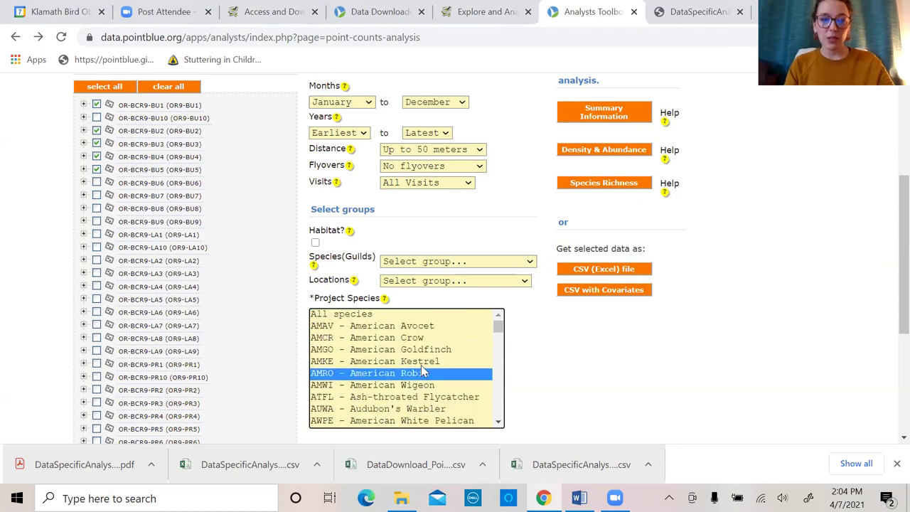
click(425, 363)
ctrl+click(421, 374)
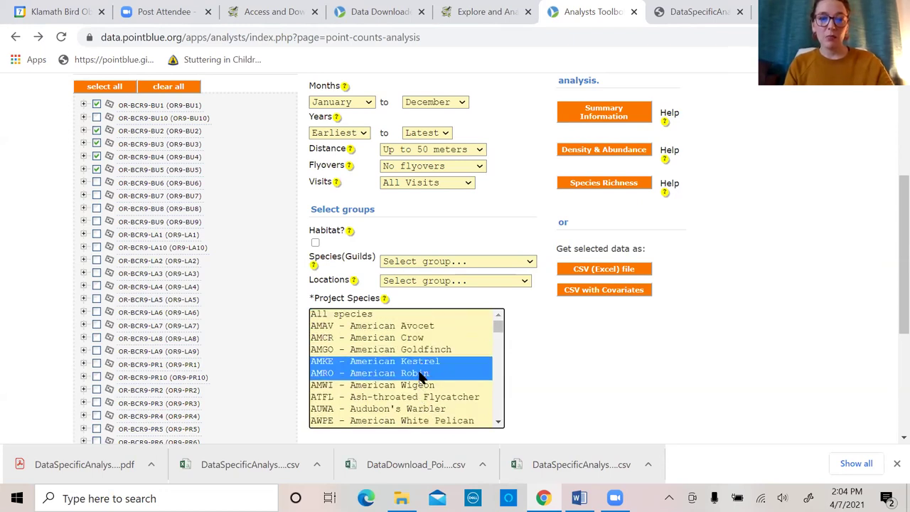
scroll(421, 381, down, 2)
ctrl+click(421, 389)
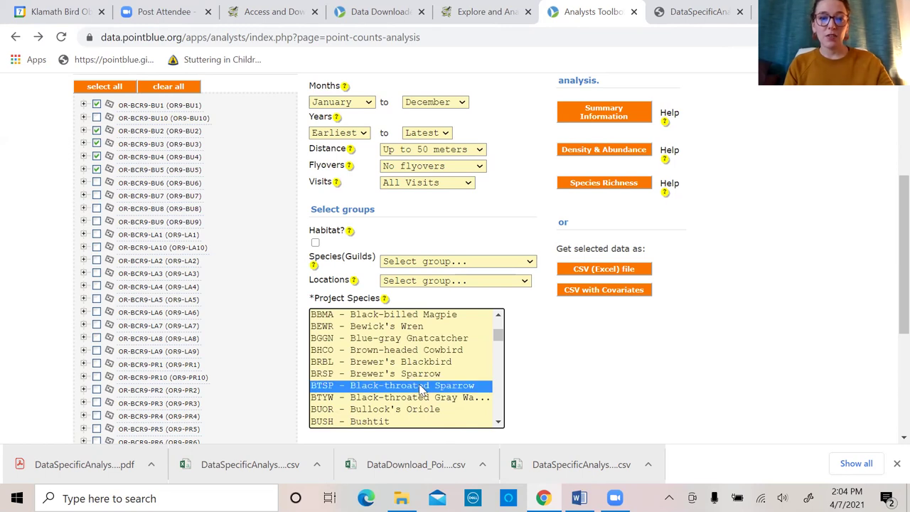
scroll(422, 389, down, 3)
ctrl+click(416, 388)
ctrl+click(418, 400)
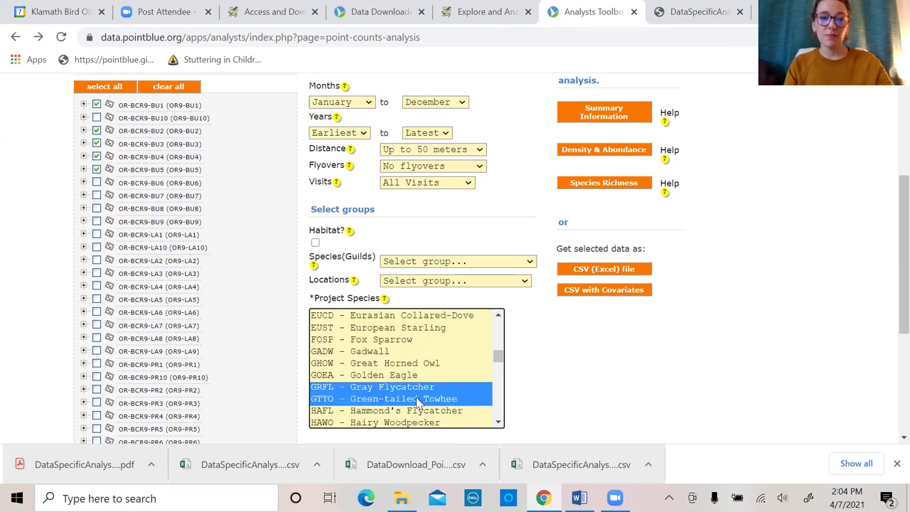
scroll(418, 403, down, 2)
ctrl+click(413, 400)
ctrl+click(411, 388)
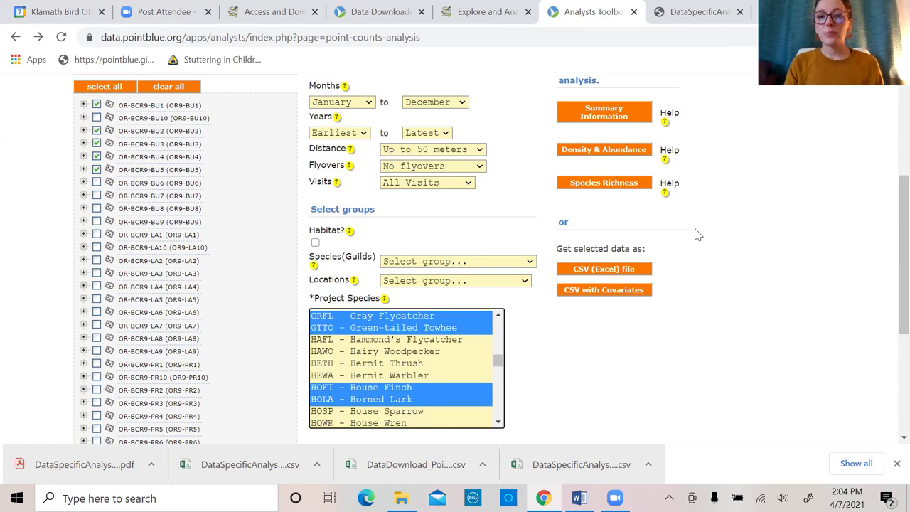
Step: Run the Density & Abundance analysis for the selected transects and species, and check the analysis settings on the results page
click(623, 150)
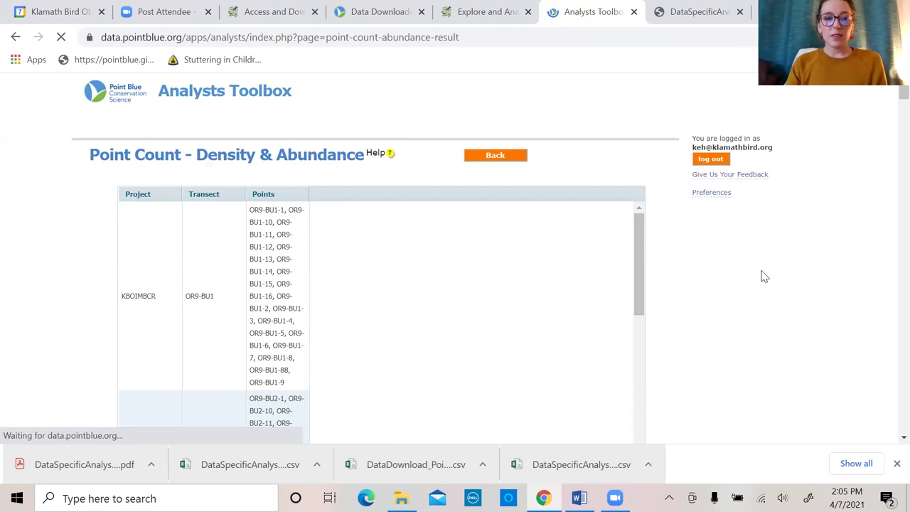
scroll(666, 274, down, 3)
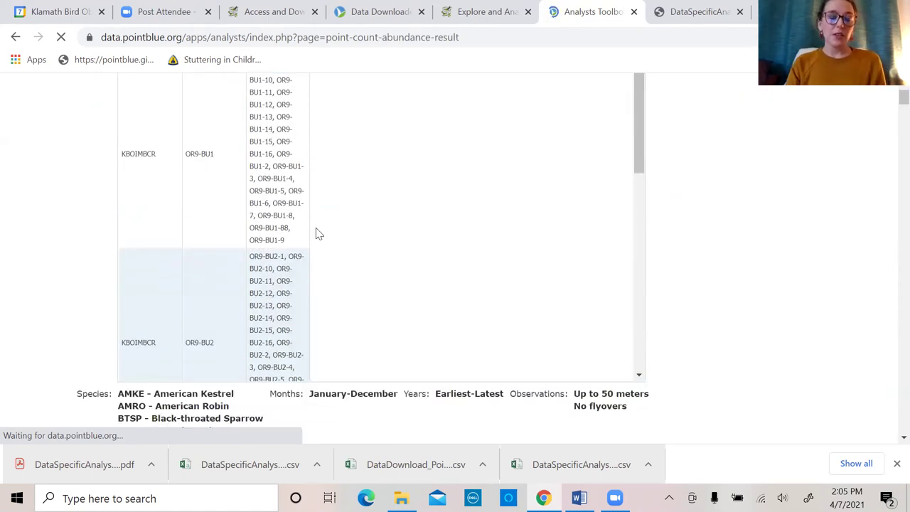
scroll(321, 242, down, 3)
scroll(691, 277, down, 1)
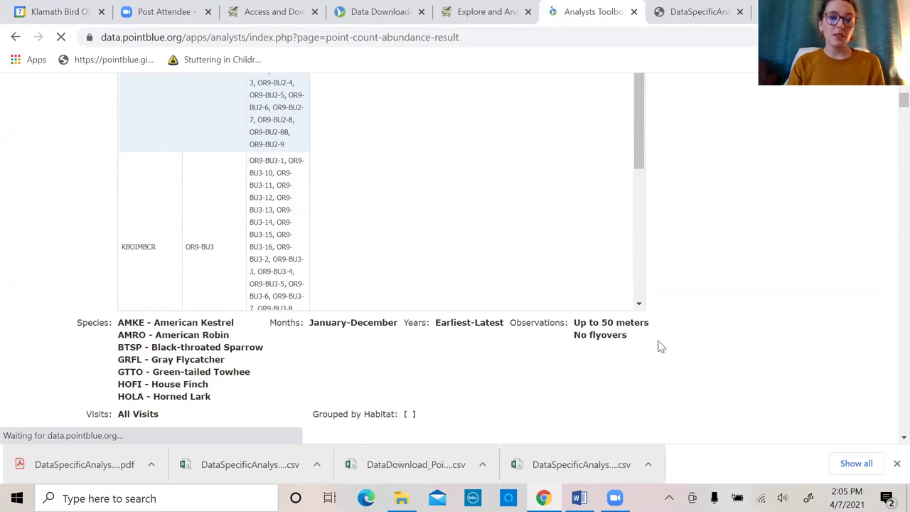
scroll(809, 340, down, 2)
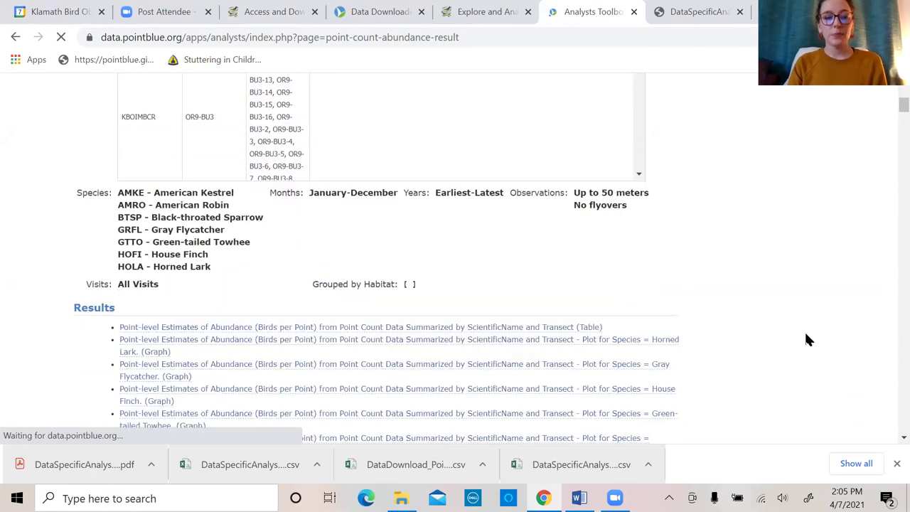
Step: Examine the abundance results list for per-species estimates, linear trend tables and graphs, and user error entries
scroll(189, 283, down, 2)
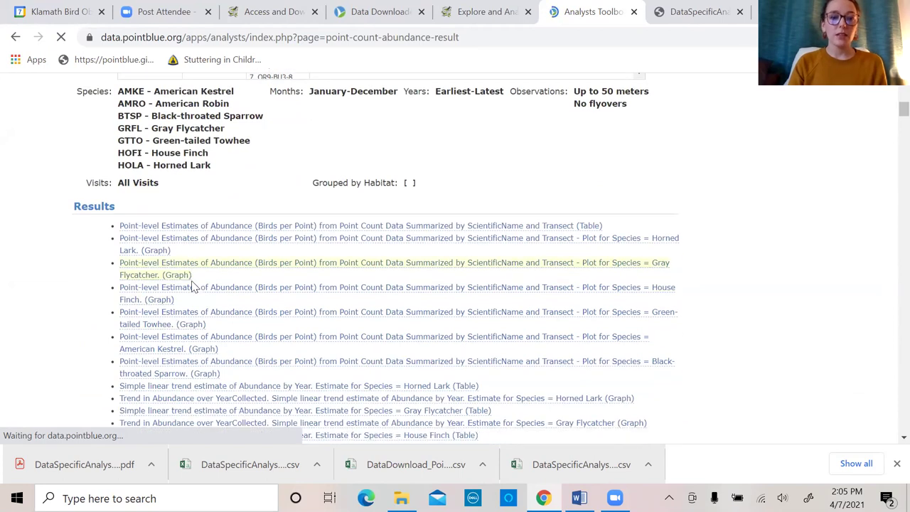
scroll(94, 115, down, 2)
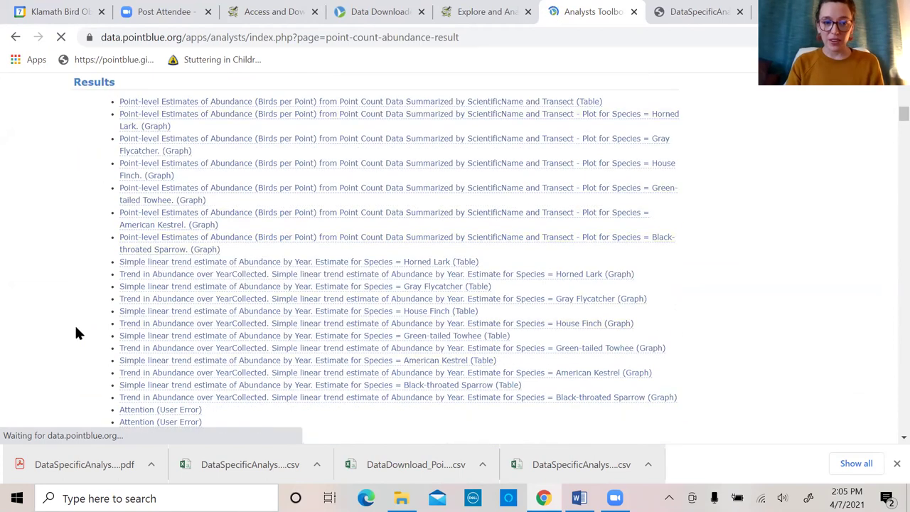
scroll(71, 331, down, 2)
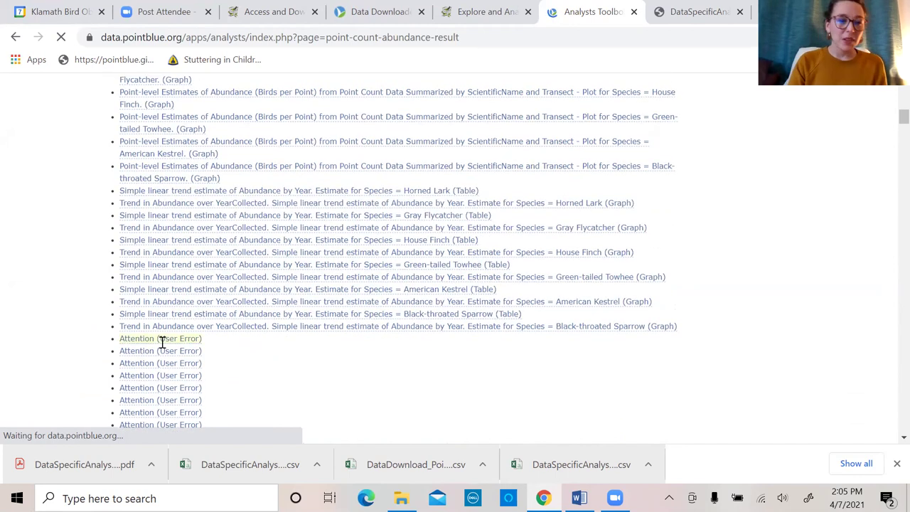
scroll(206, 349, up, 2)
scroll(74, 273, up, 2)
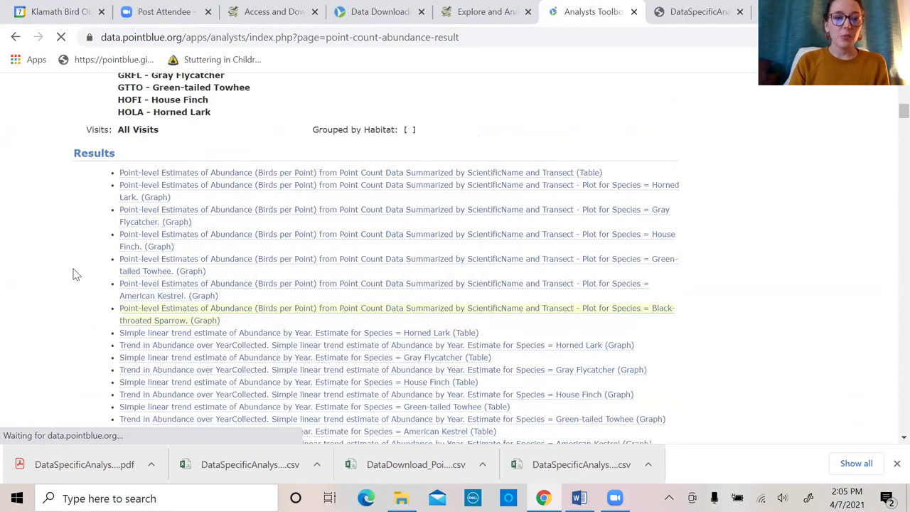
scroll(772, 380, down, 2)
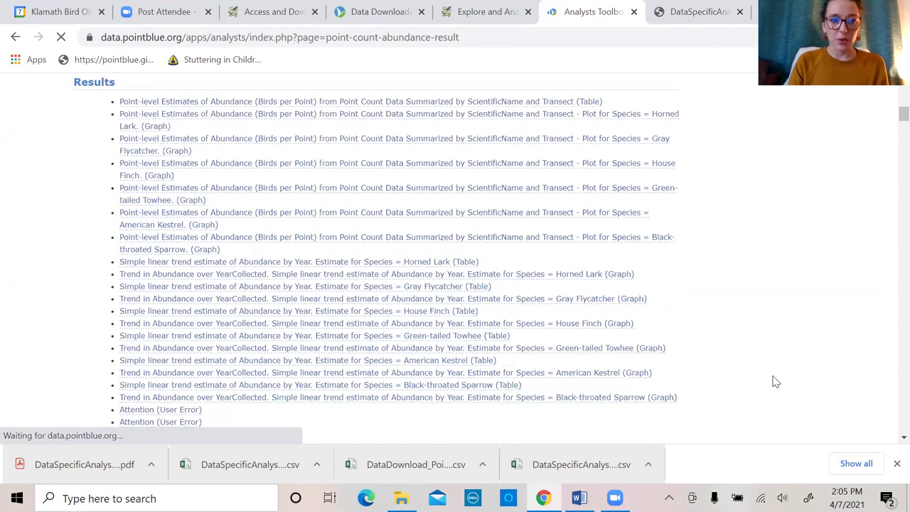
scroll(361, 239, up, 2)
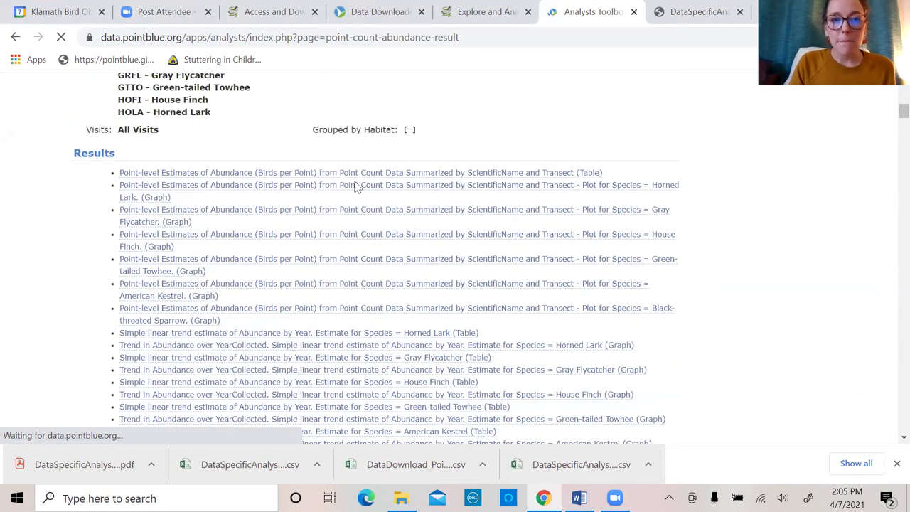
scroll(331, 229, down, 3)
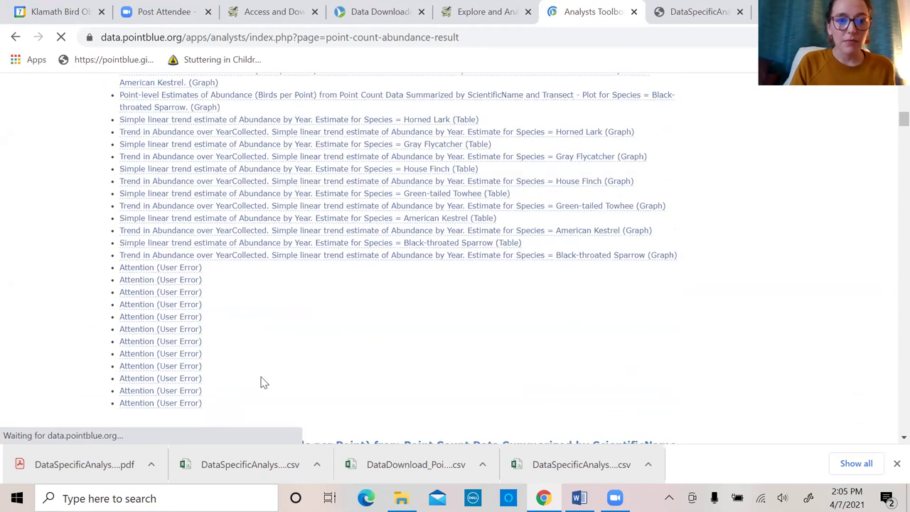
Step: Open the table of point-level abundance estimates summarized by scientific name and transect from the results list
scroll(480, 396, up, 3)
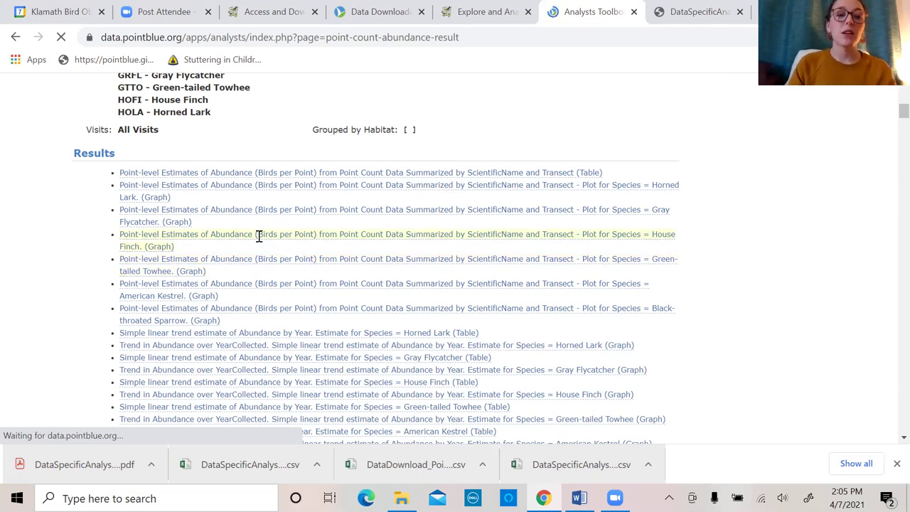
scroll(284, 231, down, 1)
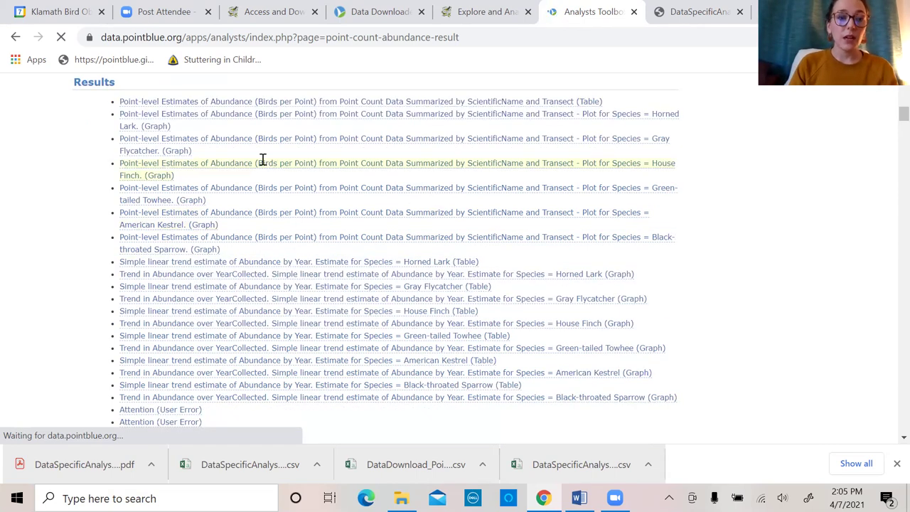
click(194, 105)
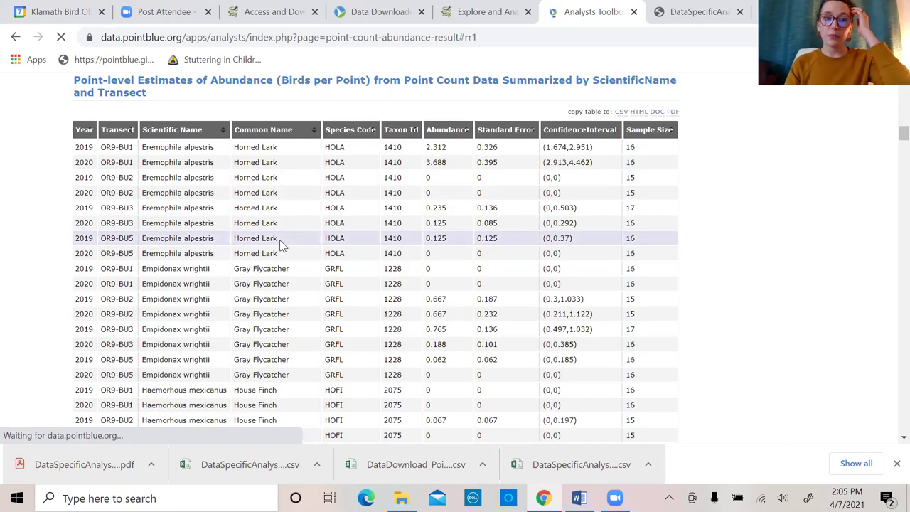
scroll(730, 299, up, 1)
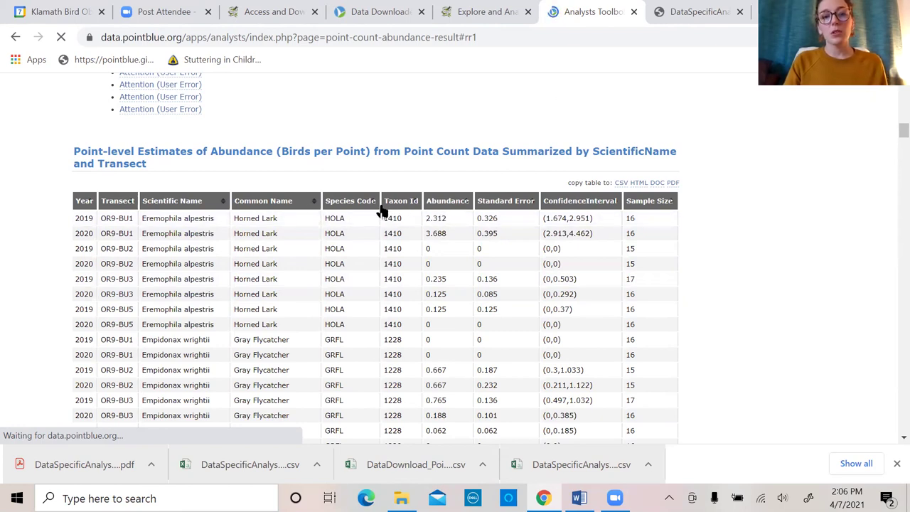
Step: Sort the abundance table by common name, by scientific name and finally by transect, and review its rows
click(314, 205)
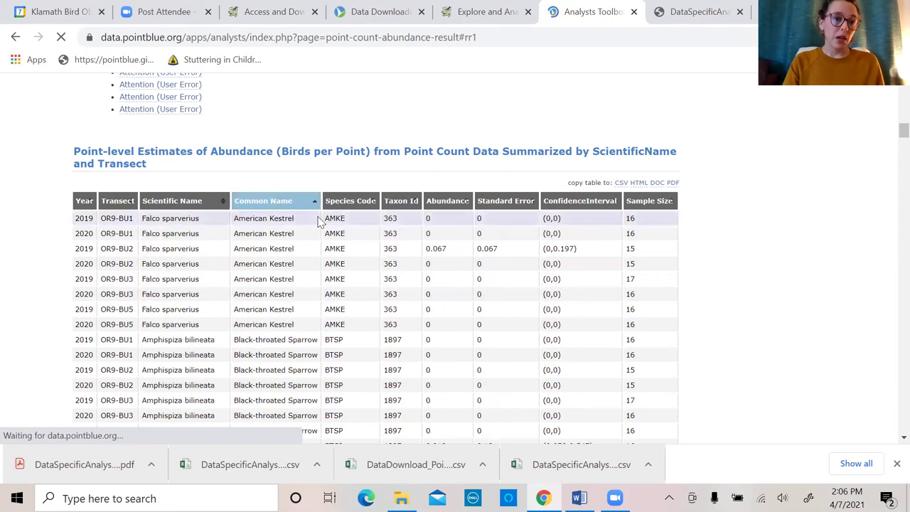
click(222, 203)
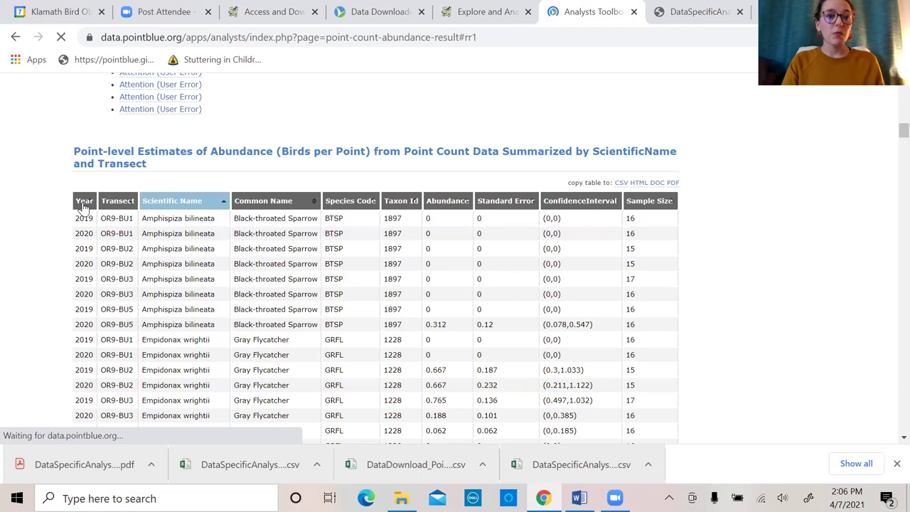
click(116, 206)
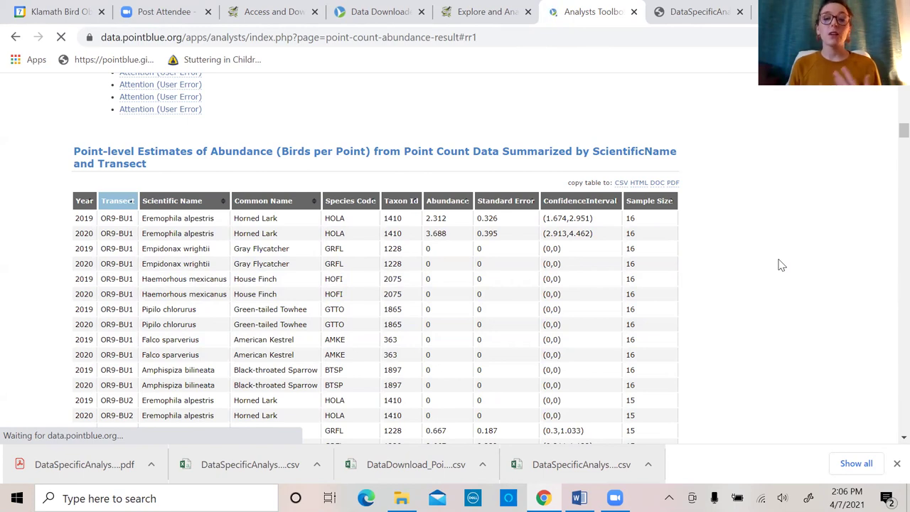
scroll(797, 280, down, 1)
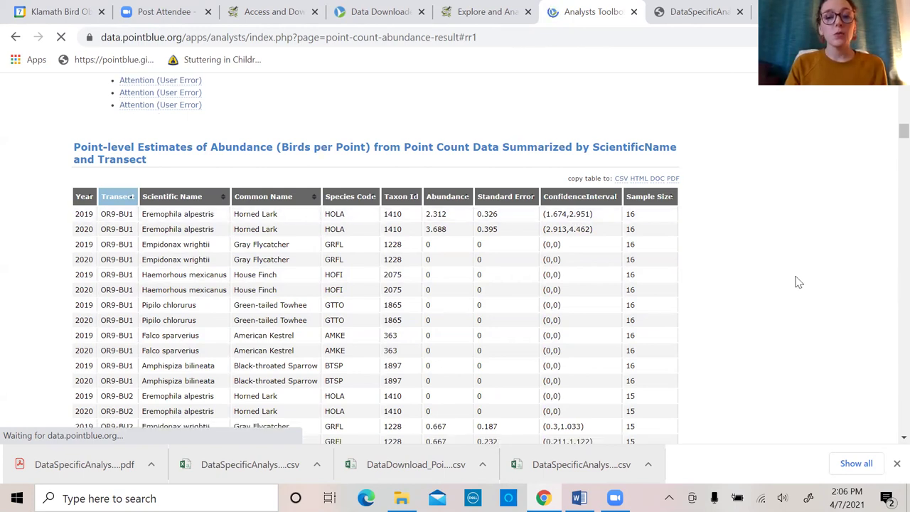
scroll(779, 287, down, 5)
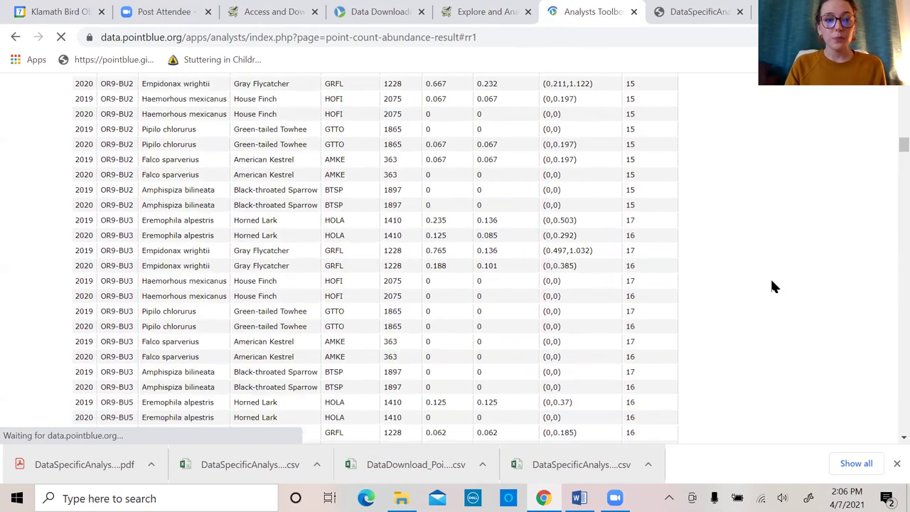
Step: Open the Horned Lark simple linear trend table from the results list and examine its abundance trend graph for 2019 to 2020
scroll(427, 288, up, 9)
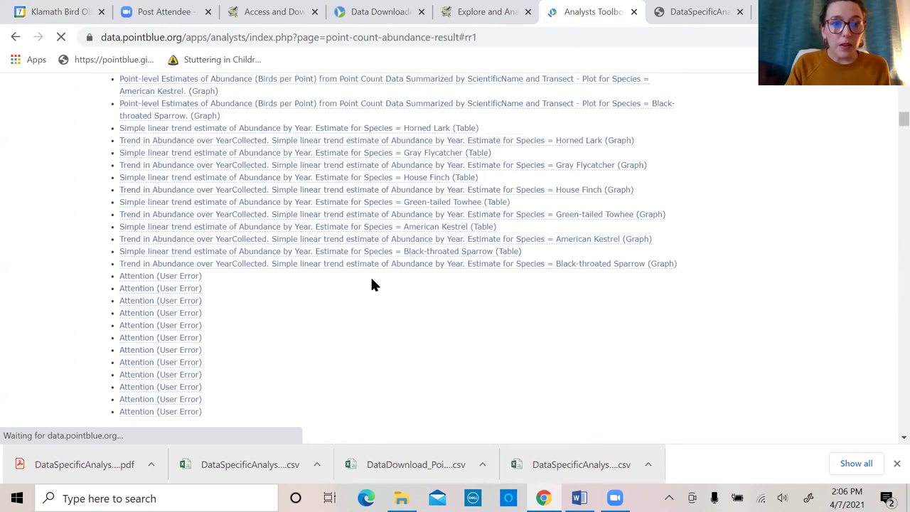
scroll(278, 338, up, 3)
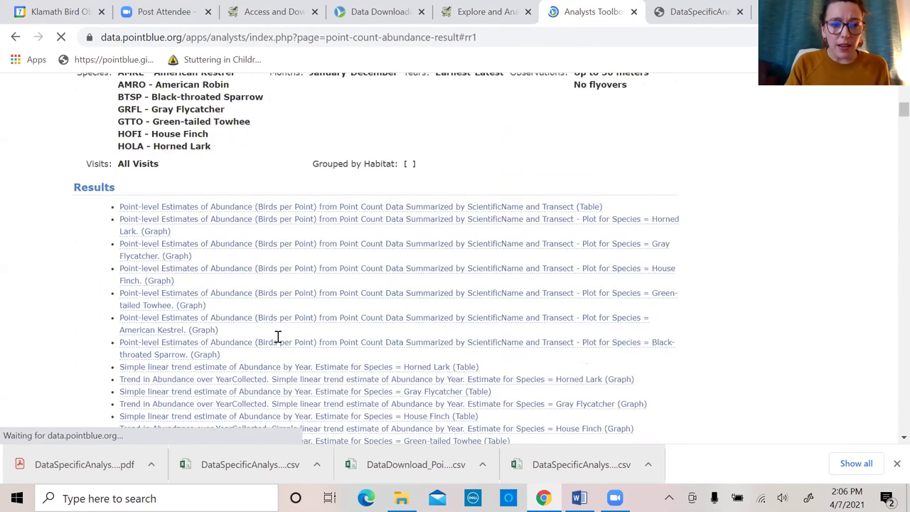
scroll(241, 344, down, 1)
click(239, 323)
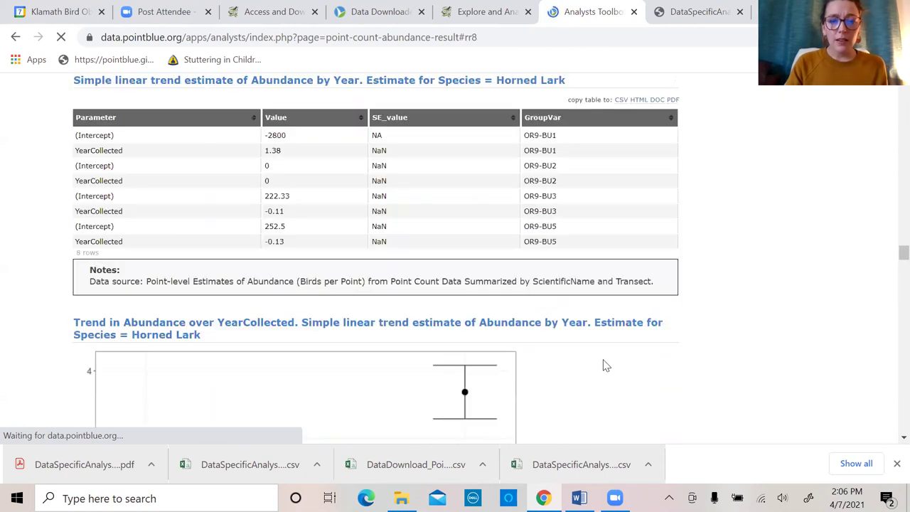
scroll(603, 363, down, 1)
scroll(603, 366, down, 2)
scroll(602, 365, up, 1)
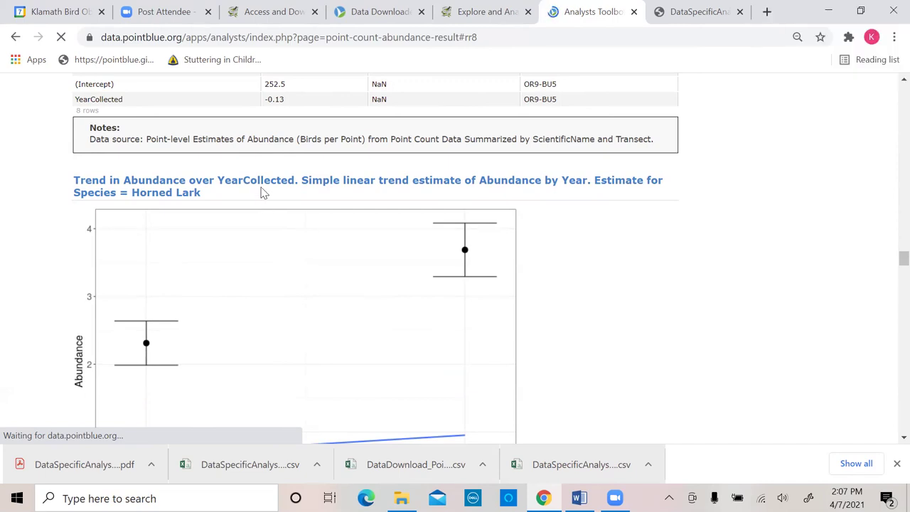
scroll(605, 306, down, 3)
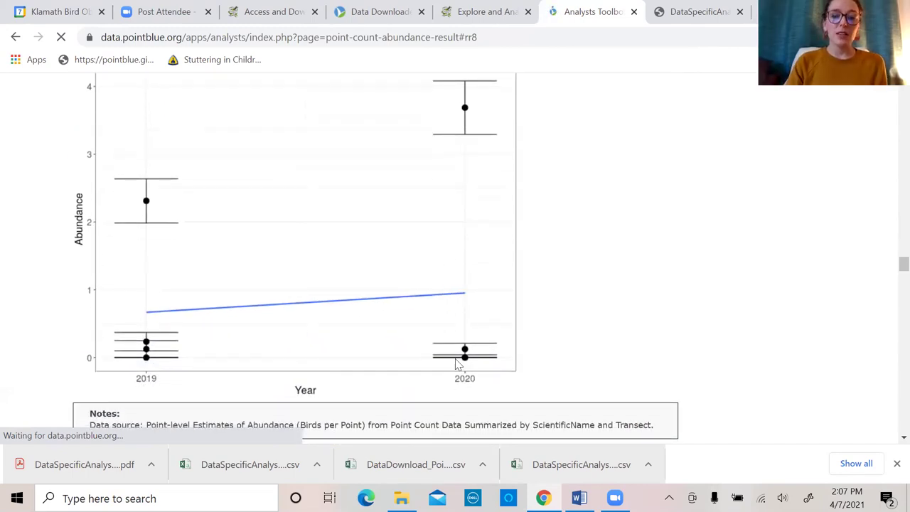
scroll(607, 373, up, 1)
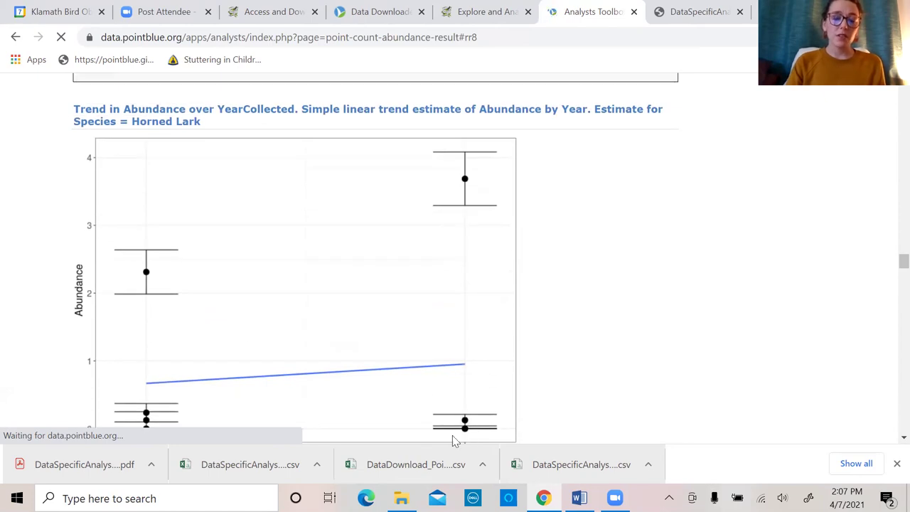
scroll(208, 316, down, 1)
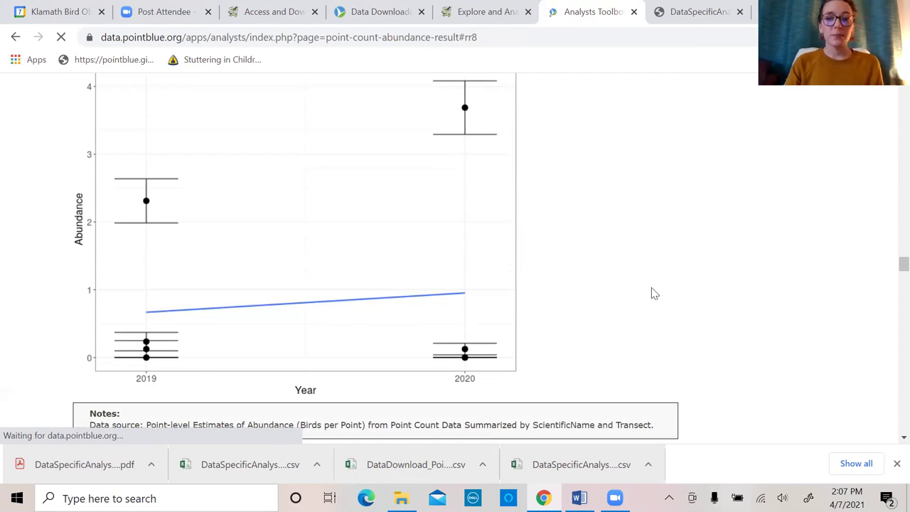
Step: Examine the linear trend tables and graphs for Gray Flycatcher, House Finch, Green-tailed Towhee, American Kestrel and Black-throated Sparrow
scroll(648, 291, down, 2)
scroll(643, 288, down, 4)
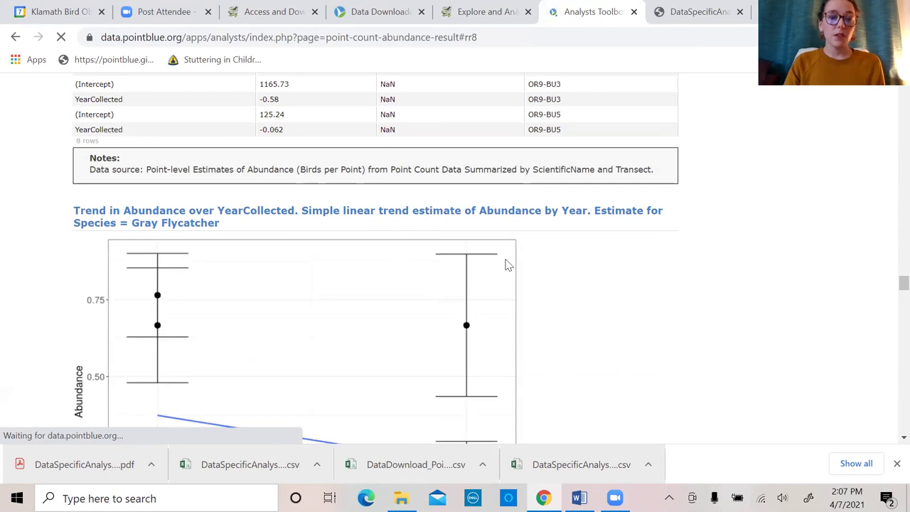
scroll(505, 264, down, 3)
scroll(512, 267, down, 2)
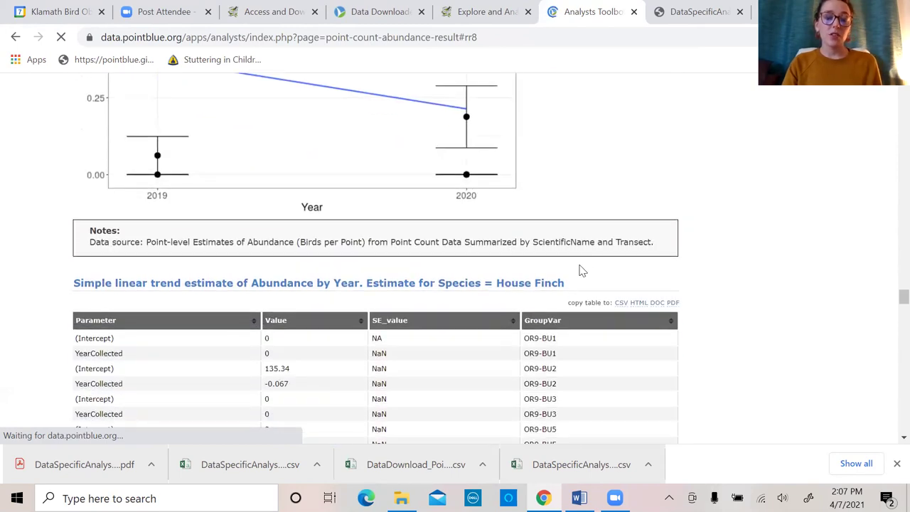
scroll(533, 277, down, 3)
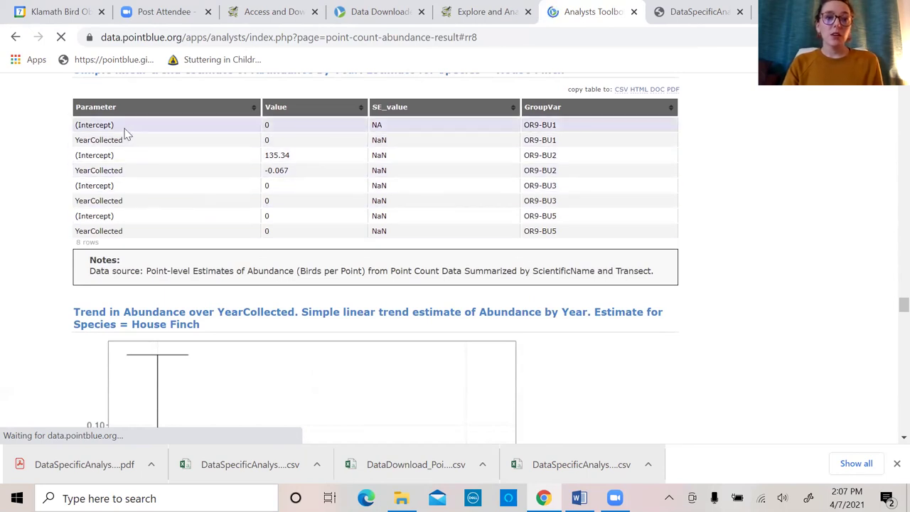
scroll(608, 290, down, 4)
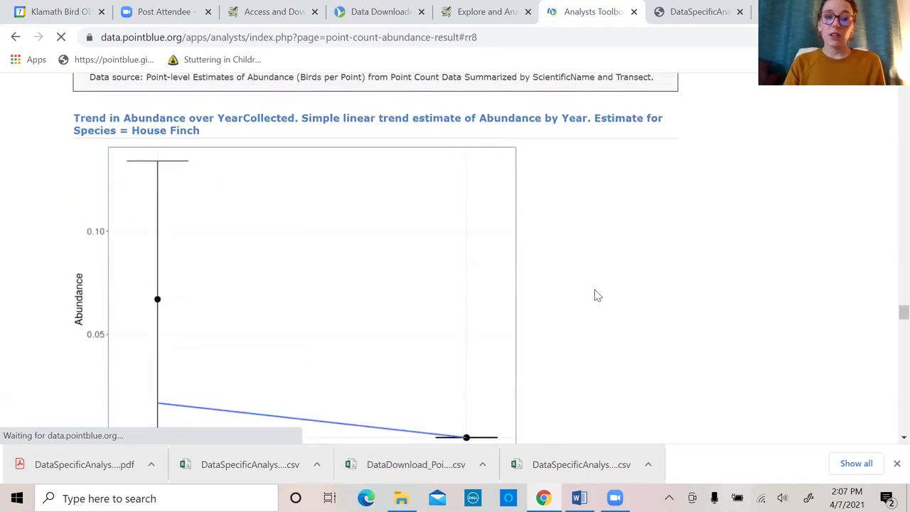
scroll(589, 294, up, 2)
scroll(583, 298, up, 1)
scroll(573, 298, down, 9)
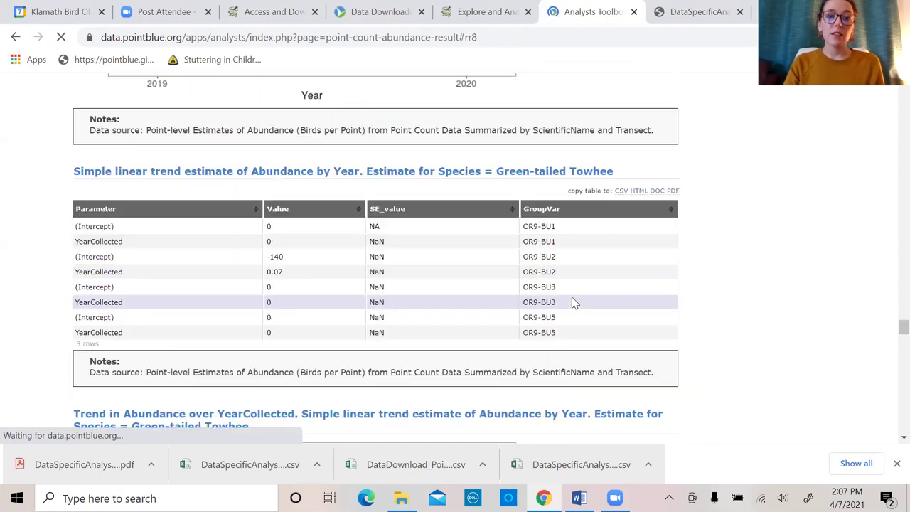
scroll(568, 300, down, 4)
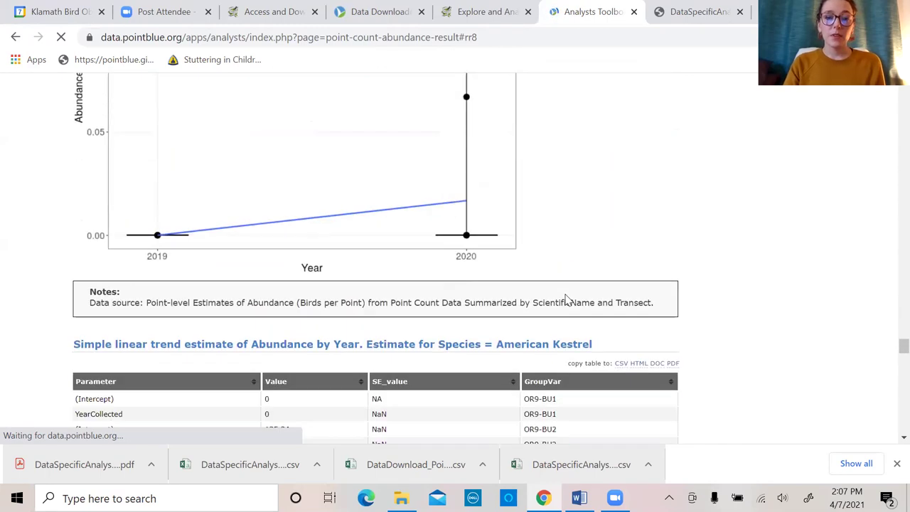
scroll(565, 299, down, 7)
scroll(562, 300, down, 12)
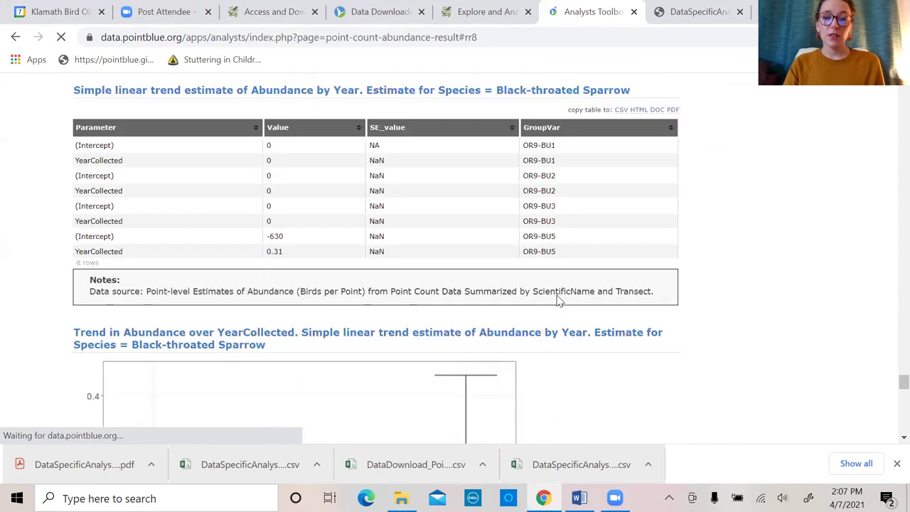
Step: Read the Attention notices below the Black-throated Sparrow trend graph and return to the start of the Density & Abundance results page
scroll(552, 299, down, 6)
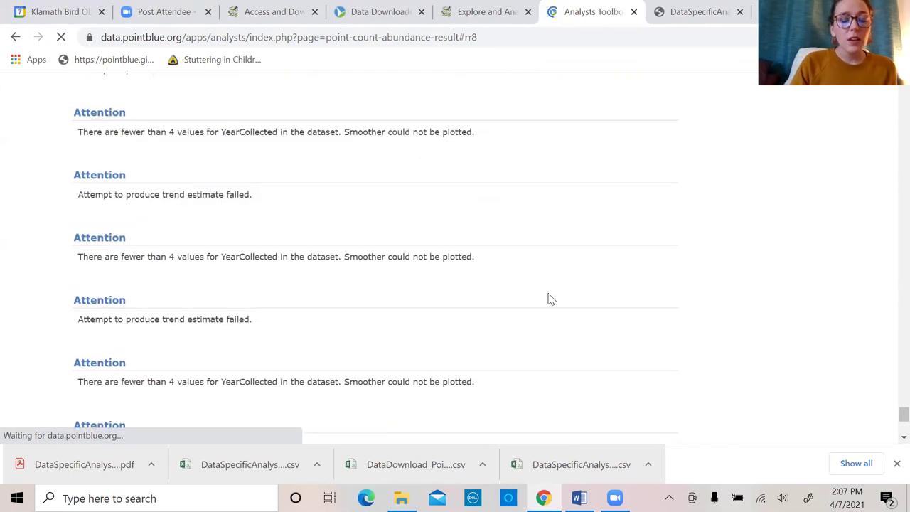
scroll(549, 299, up, 1)
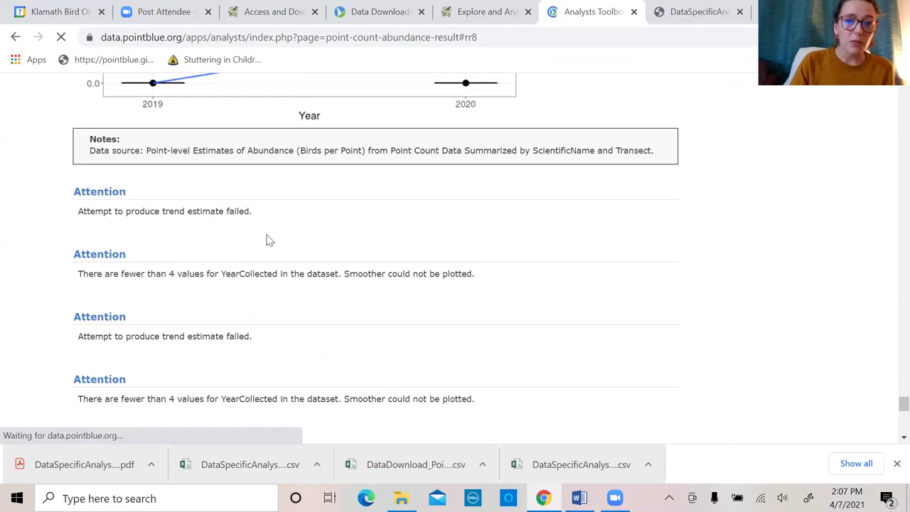
scroll(424, 301, up, 1)
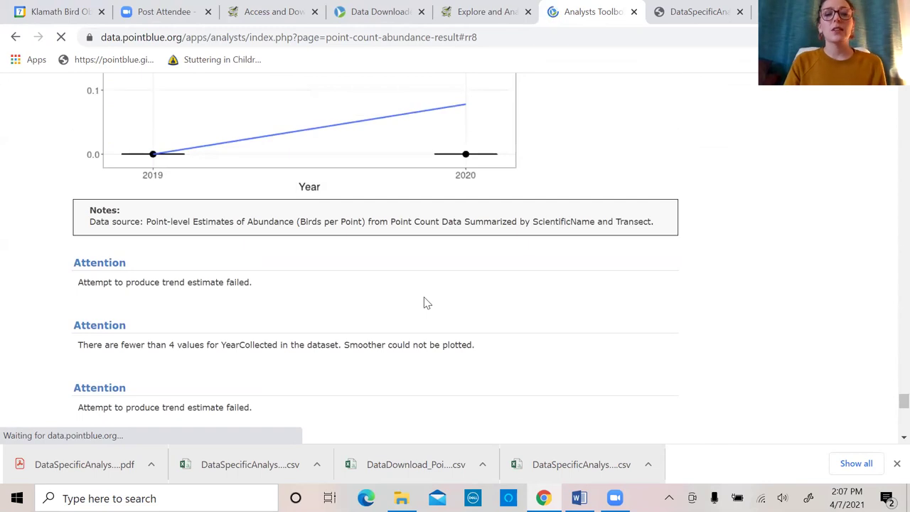
scroll(424, 301, up, 2)
scroll(424, 302, up, 4)
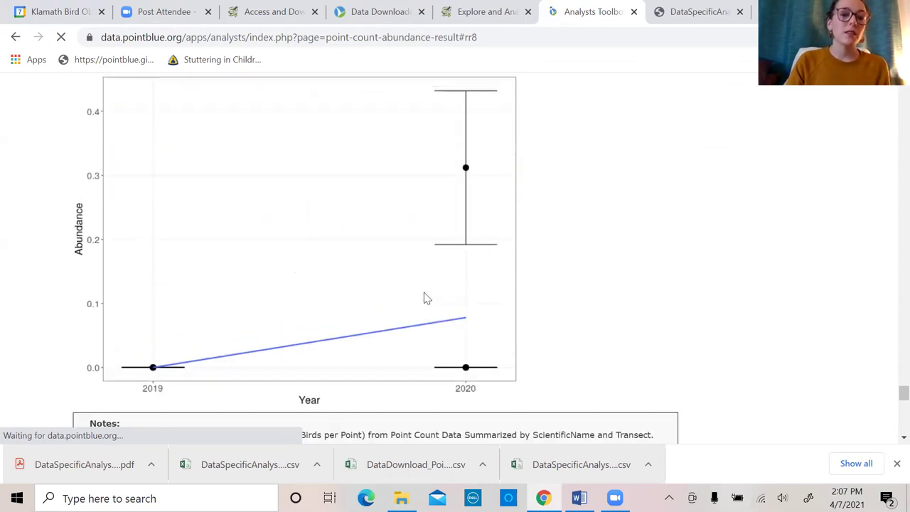
scroll(889, 370, up, 5)
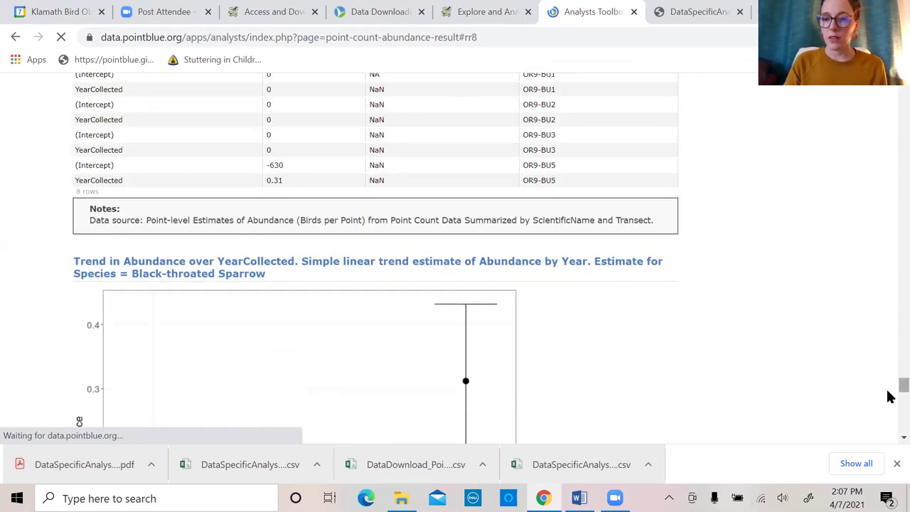
scroll(889, 114, up, 15)
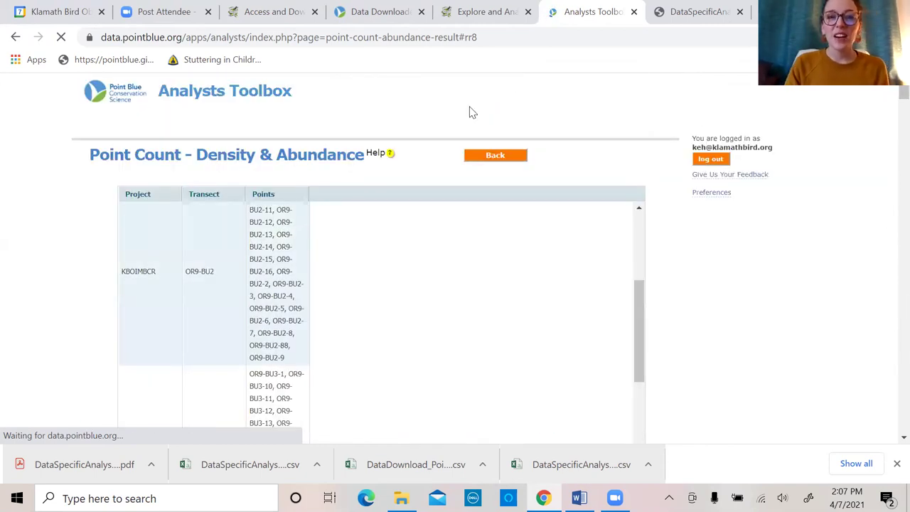
Step: Switch to the Avian Knowledge Northwest Explore and Analyze page and raise the system audio volume
click(481, 14)
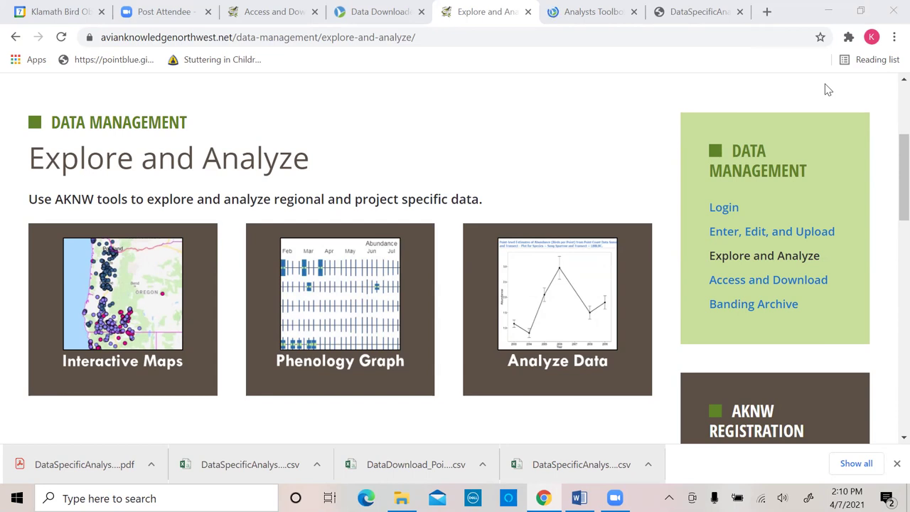
key(XF86AudioRaiseVolume)
key(XF86AudioRaiseVolume)
key(XF86AudioRaiseVolume)
key(XF86AudioRaiseVolume)
key(XF86AudioRaiseVolume)
key(XF86AudioRaiseVolume)
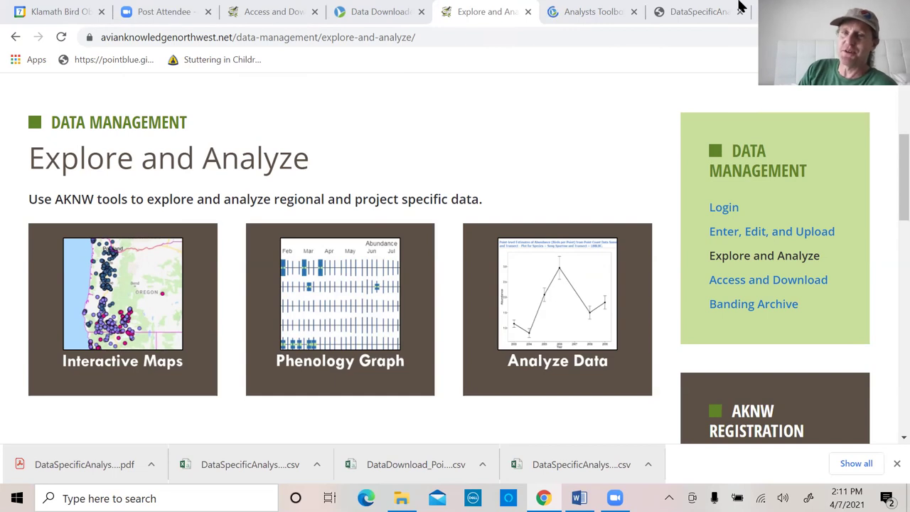
Step: Go back from the Density & Abundance results to the point counts analysis setup and check the available observation distance options
click(582, 13)
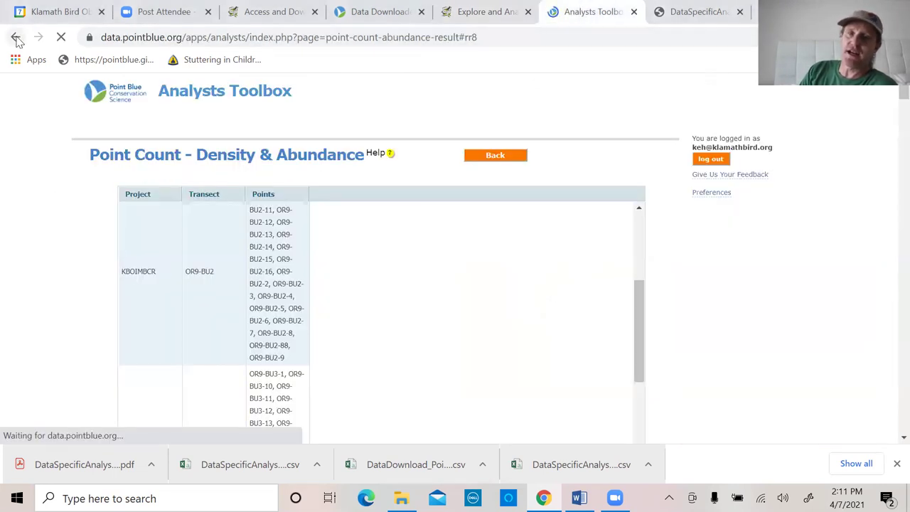
click(18, 41)
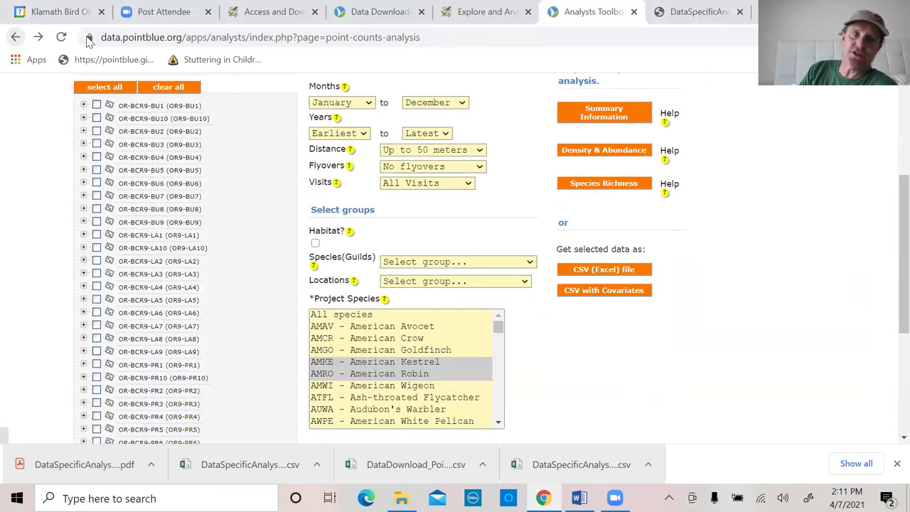
click(478, 151)
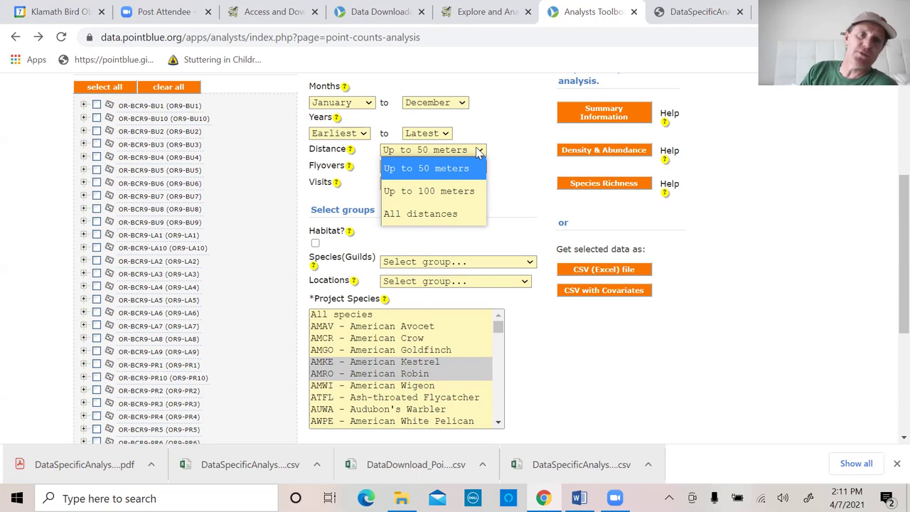
click(453, 151)
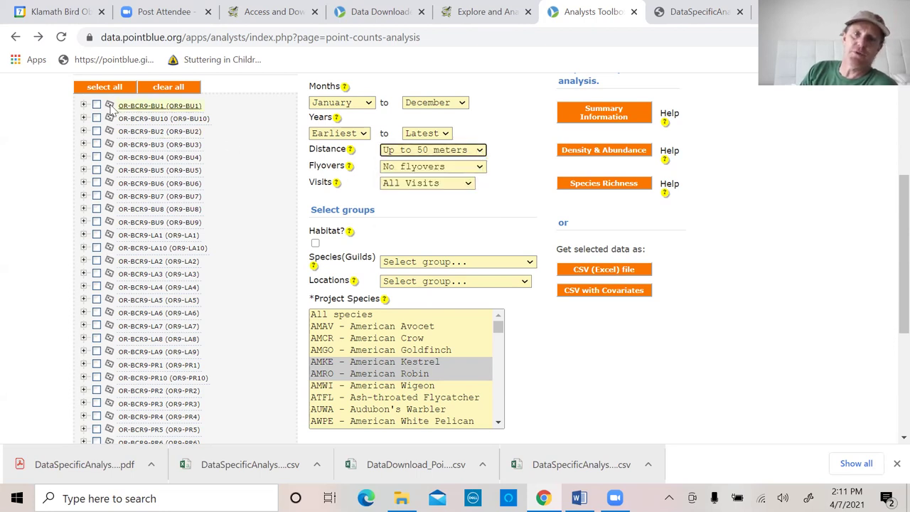
Step: Expand transect OR-BCR9-BU1 to list its individual points and check the available observation distance options
click(83, 106)
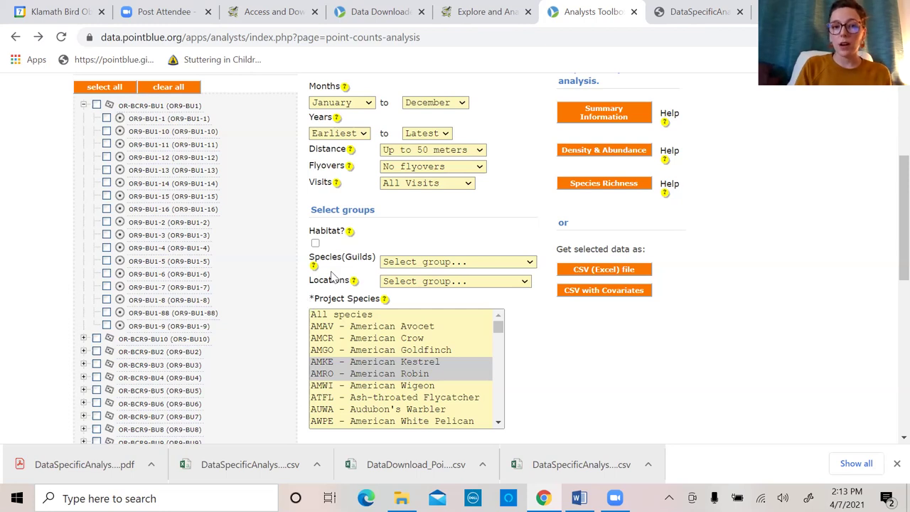
click(431, 151)
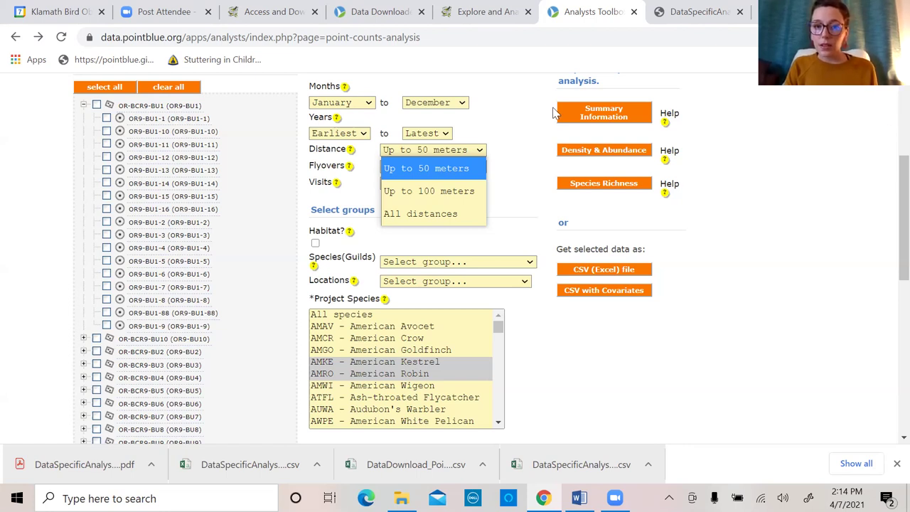
click(476, 149)
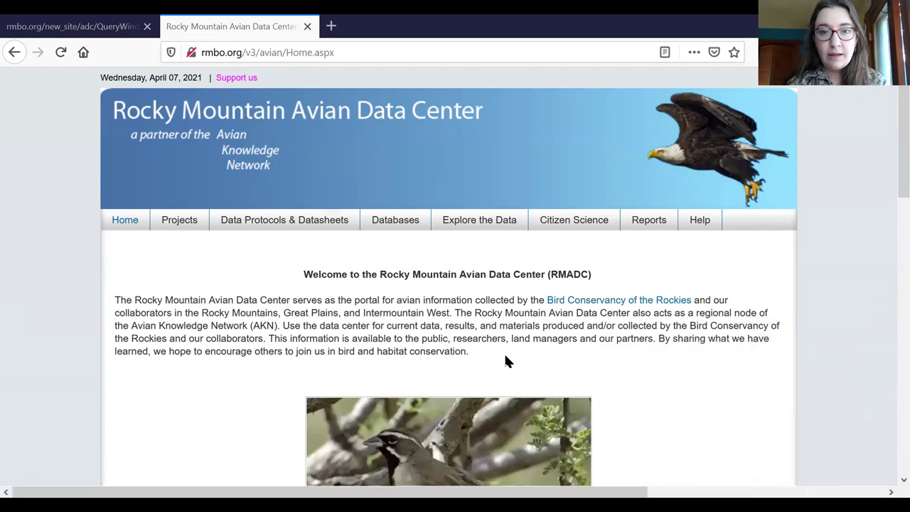
Step: Switch to the Rocky Mountain Avian Data Center site and open its Explore the Data page
scroll(479, 330, down, 2)
scroll(480, 329, up, 2)
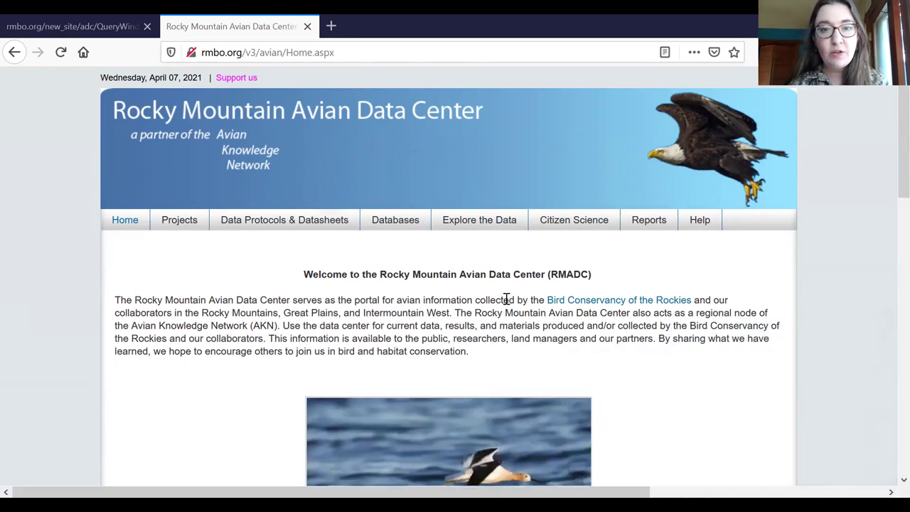
scroll(510, 303, down, 2)
scroll(510, 306, up, 2)
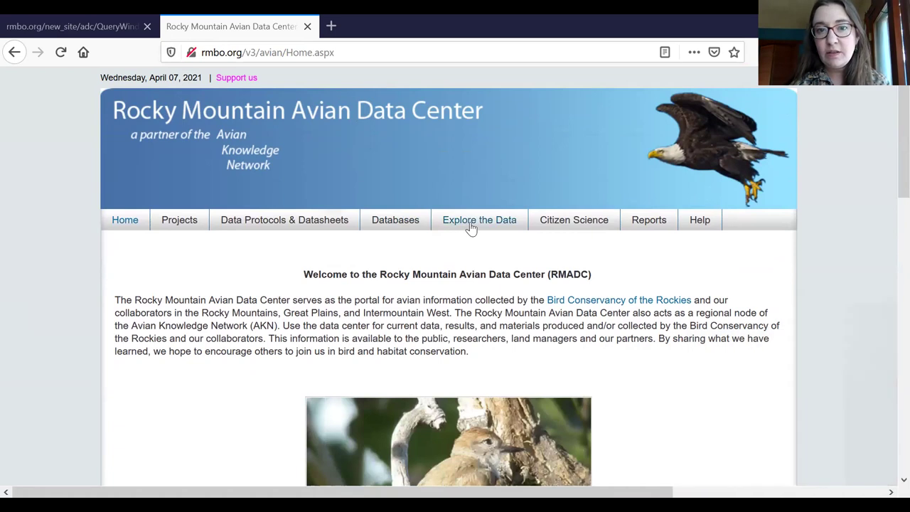
mouse_move(471, 222)
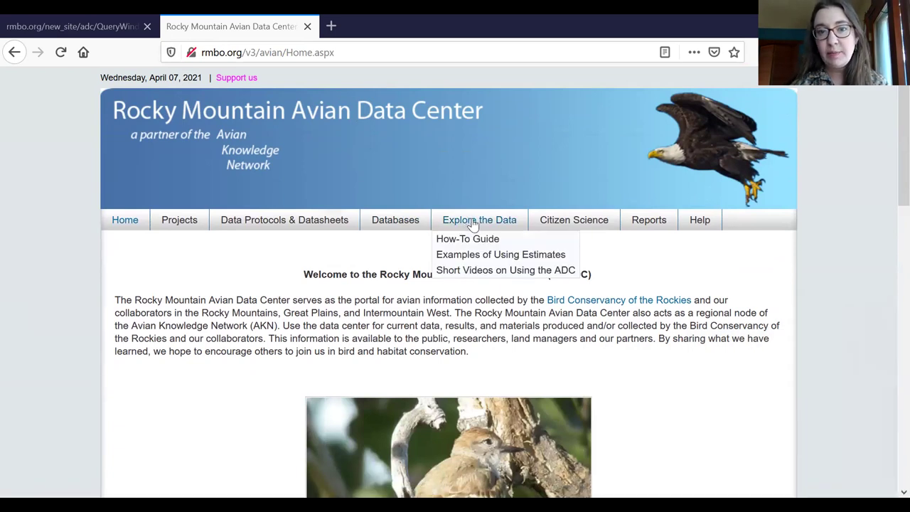
click(473, 222)
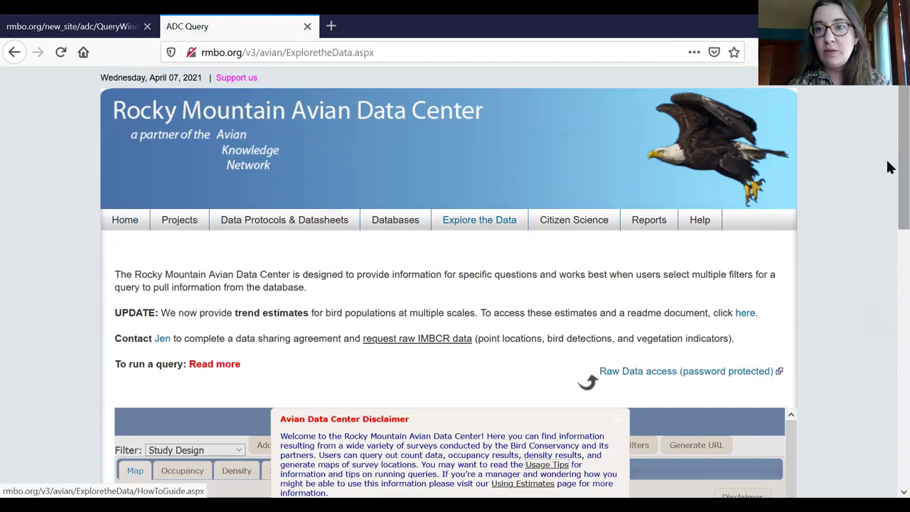
Step: Read and accept the Avian Data Center Disclaimer above the query map
scroll(890, 171, down, 2)
scroll(889, 183, up, 1)
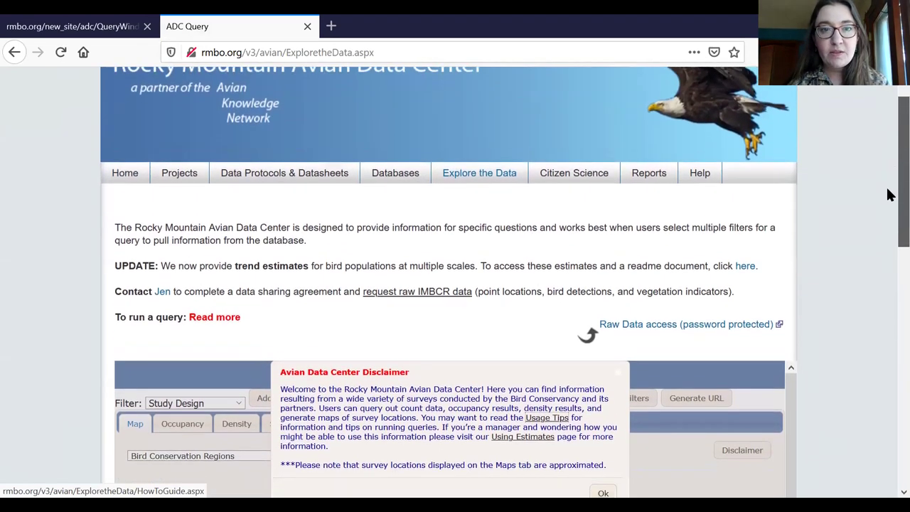
scroll(890, 221, down, 6)
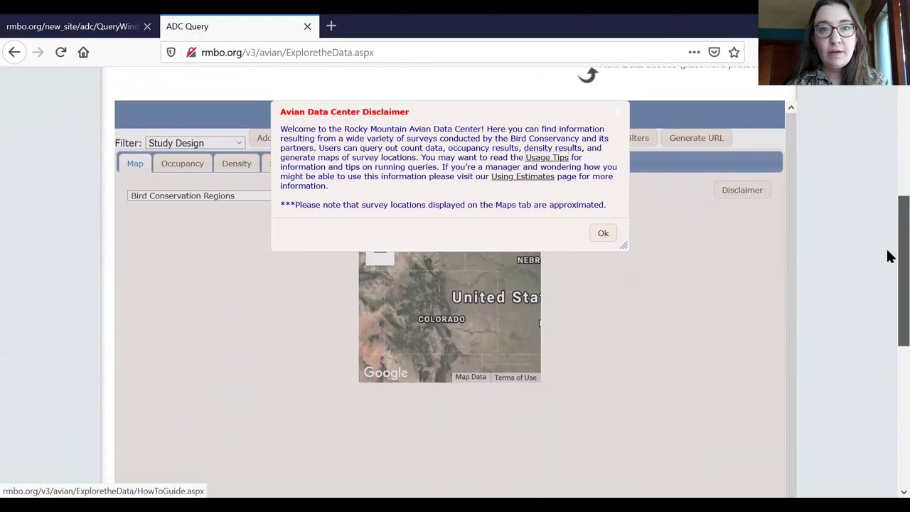
scroll(889, 256, up, 1)
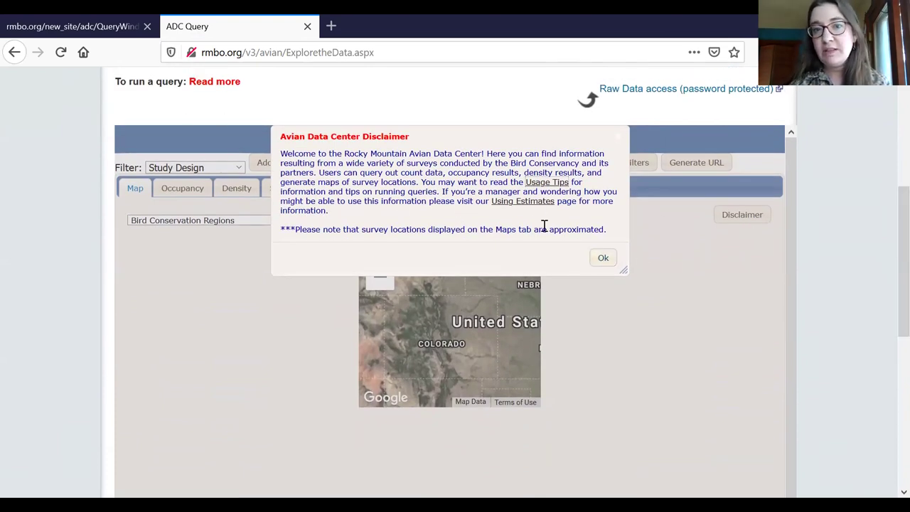
click(604, 260)
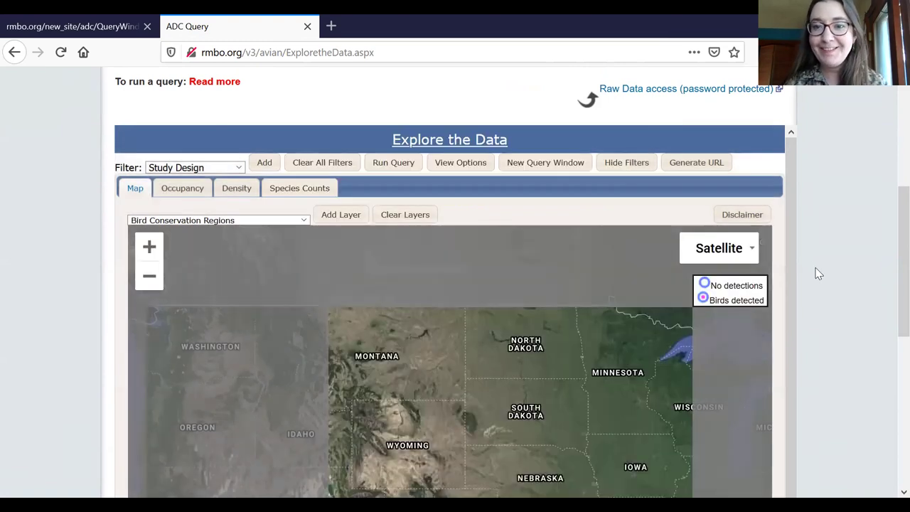
Step: Add a Study Design filter with the value IMBCR to the query
scroll(888, 215, down, 3)
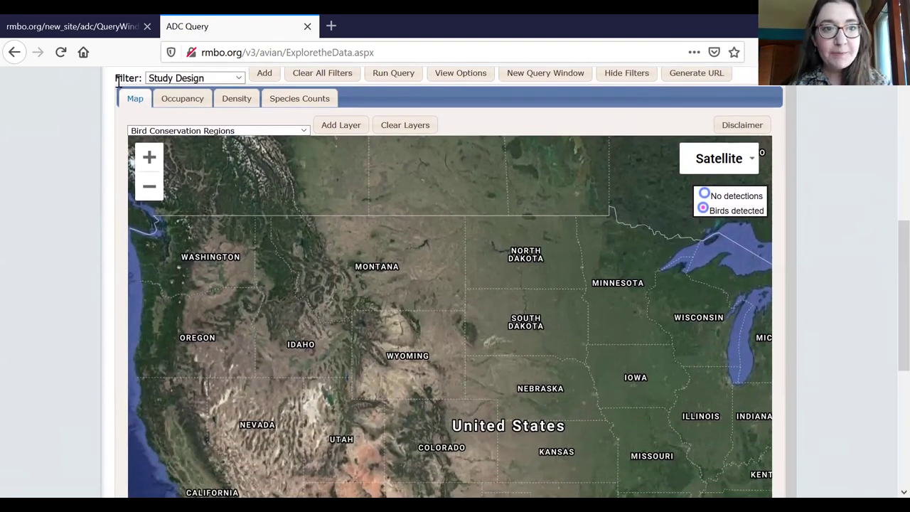
scroll(888, 292, down, 4)
scroll(887, 323, up, 8)
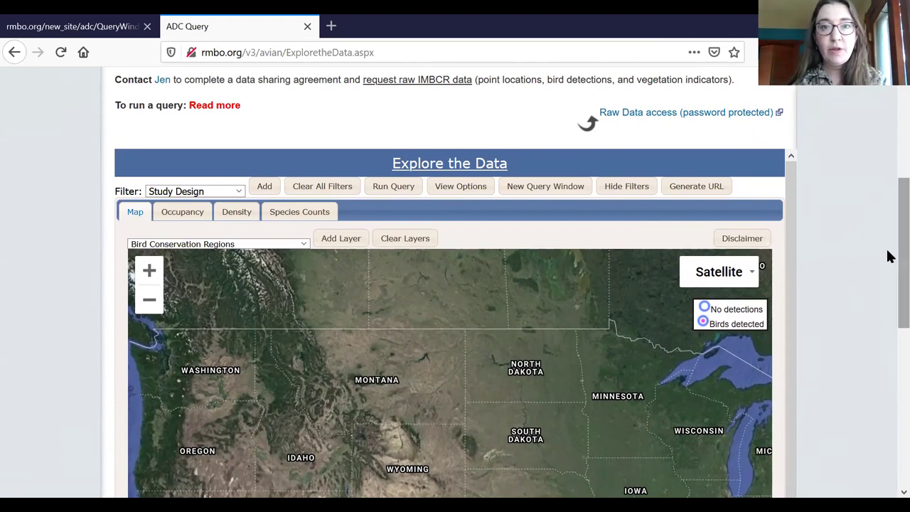
drag(888, 195, 888, 230)
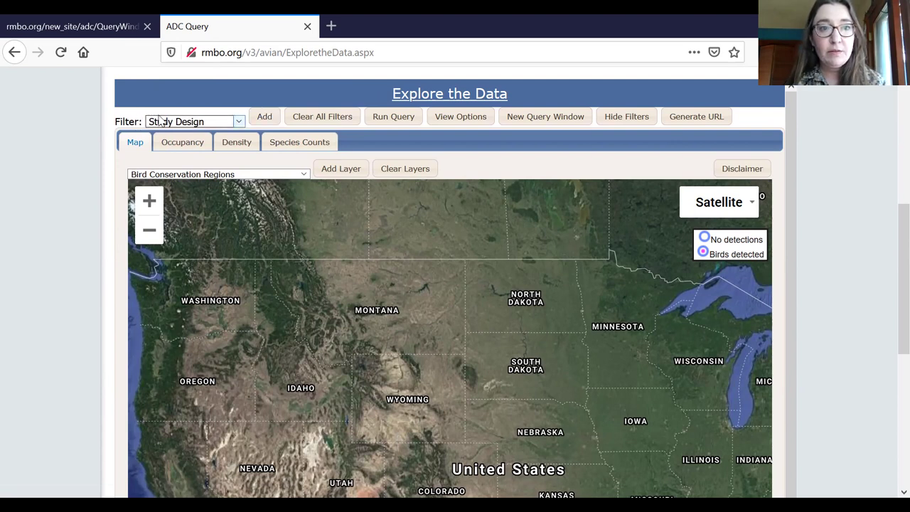
click(206, 123)
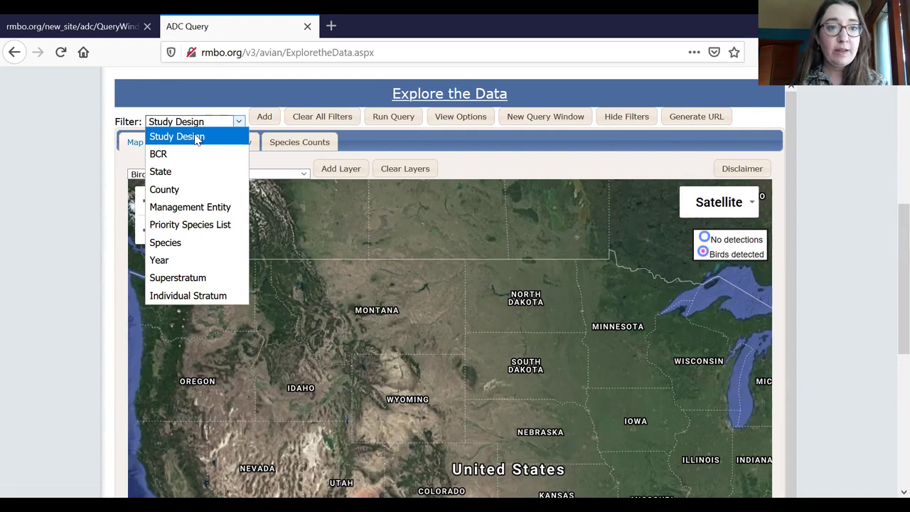
click(199, 138)
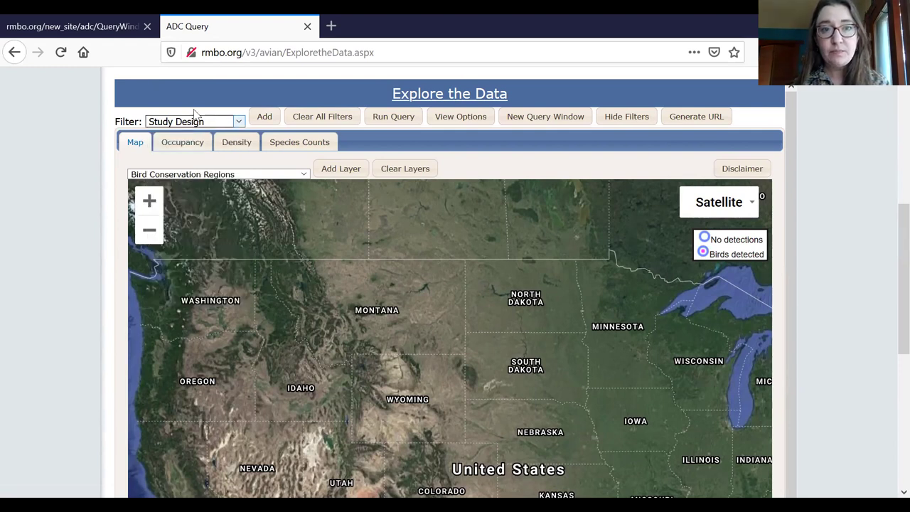
click(267, 119)
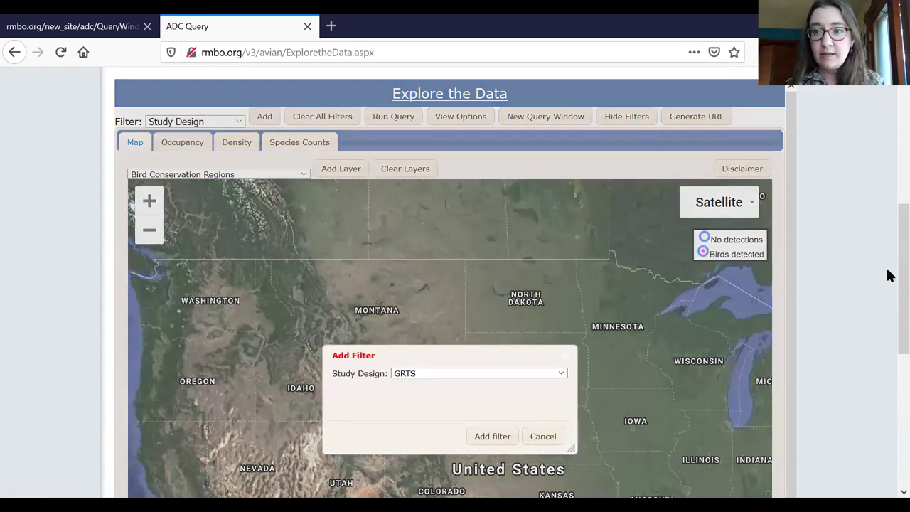
scroll(887, 292, down, 1)
scroll(888, 302, down, 1)
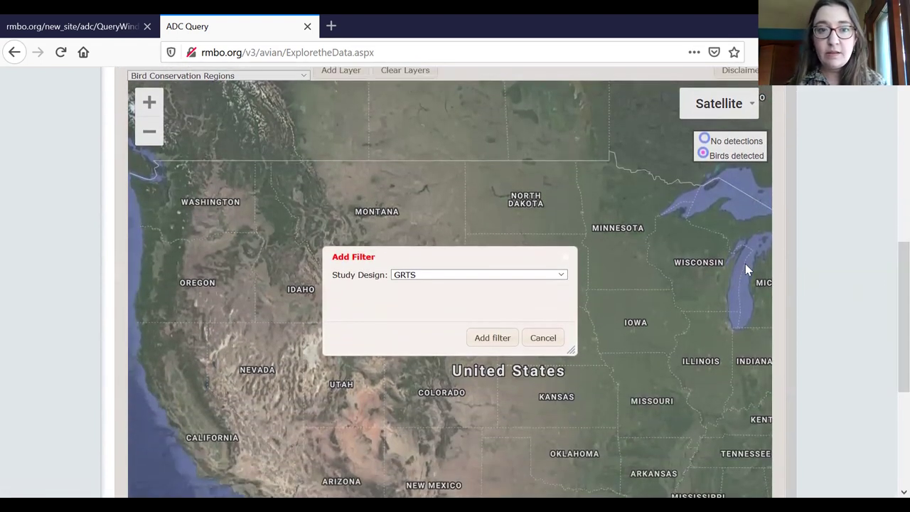
click(424, 277)
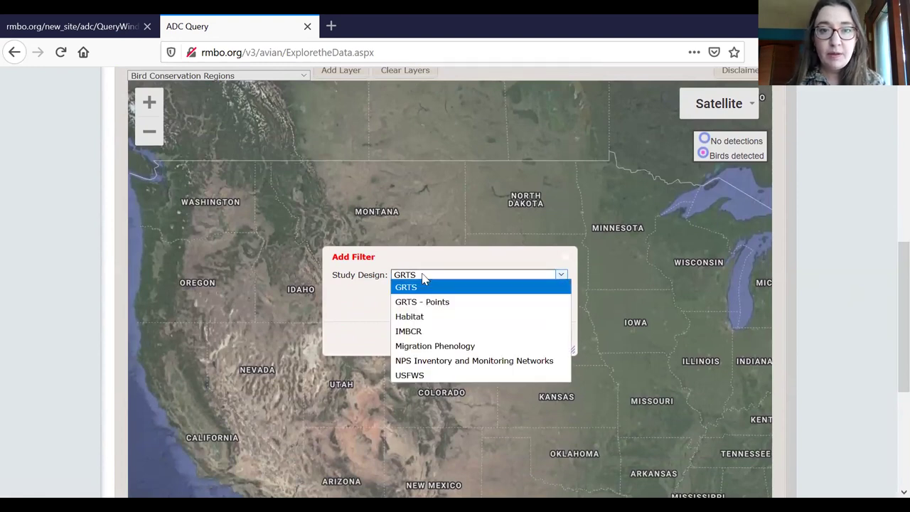
click(417, 335)
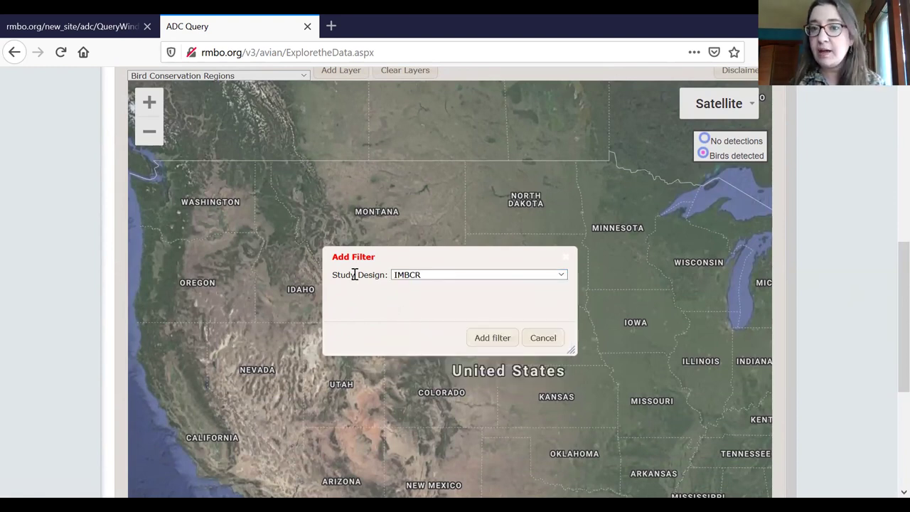
click(491, 339)
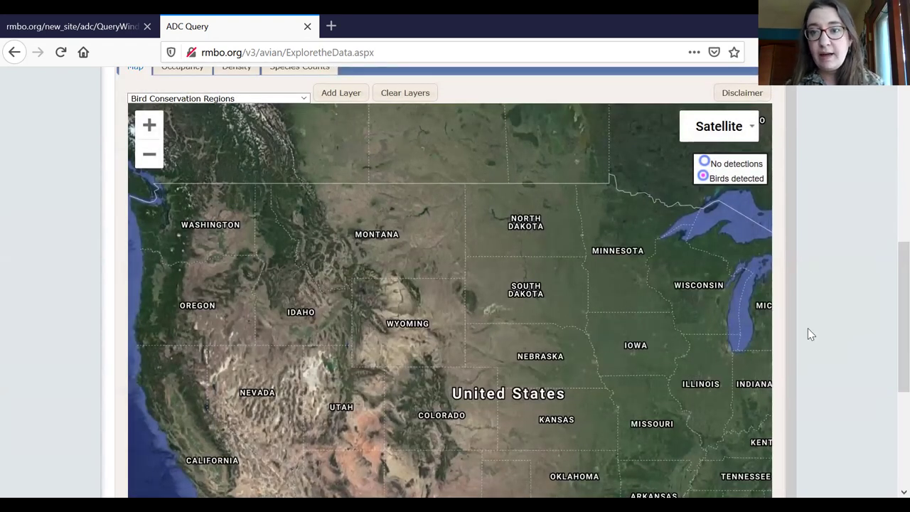
Step: Add a State filter with the value OR to the query
drag(889, 351, 889, 279)
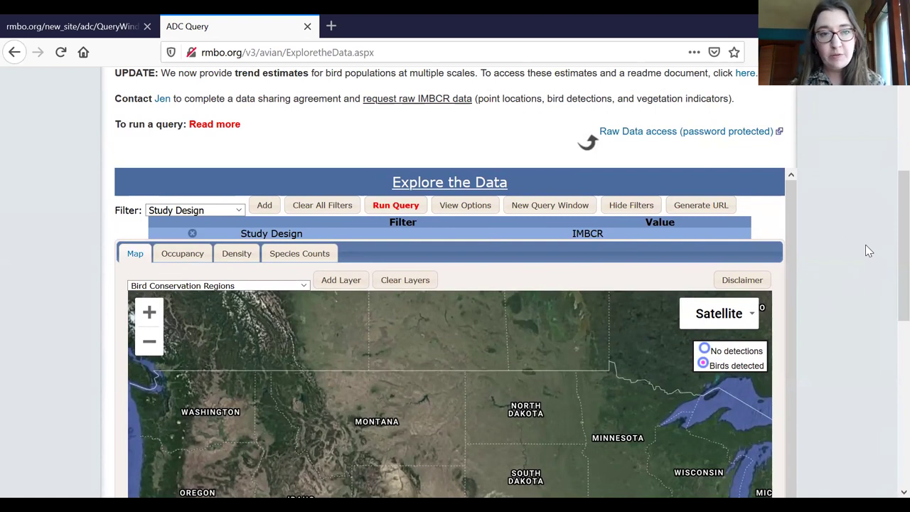
click(208, 211)
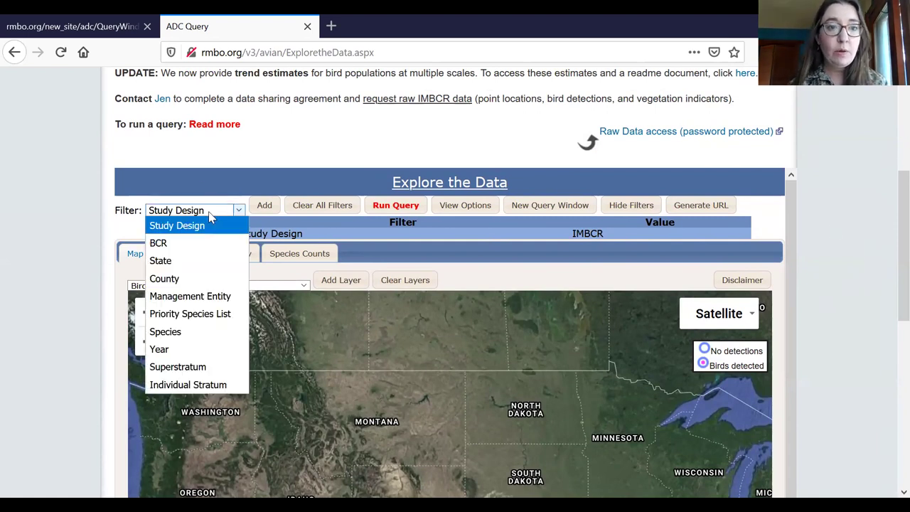
click(162, 261)
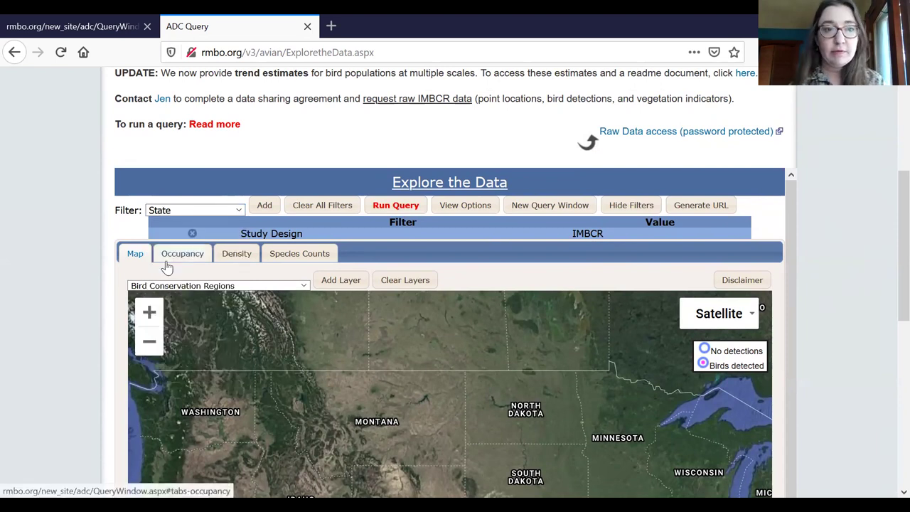
click(265, 210)
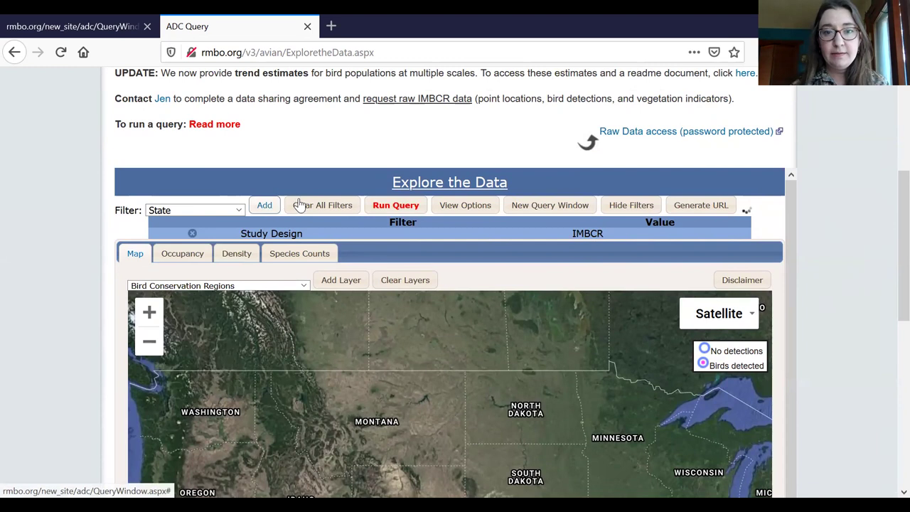
scroll(888, 213, down, 2)
scroll(889, 223, down, 3)
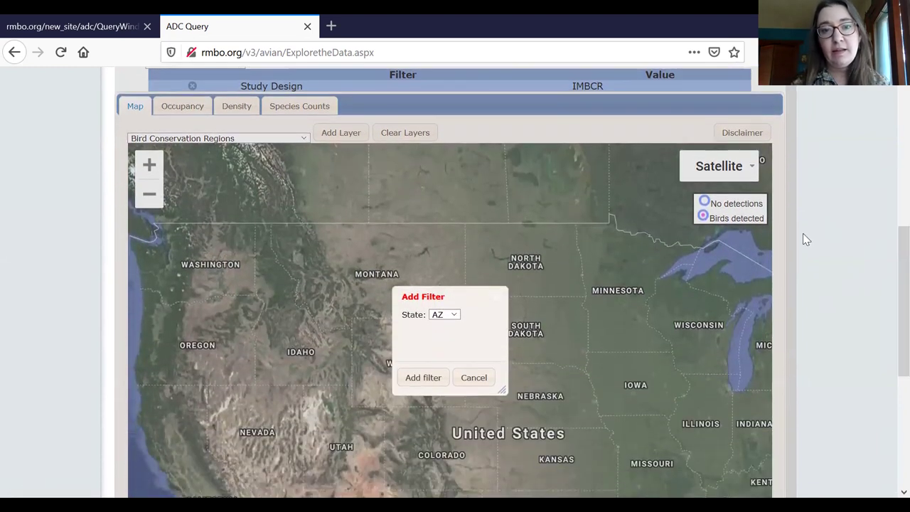
click(448, 322)
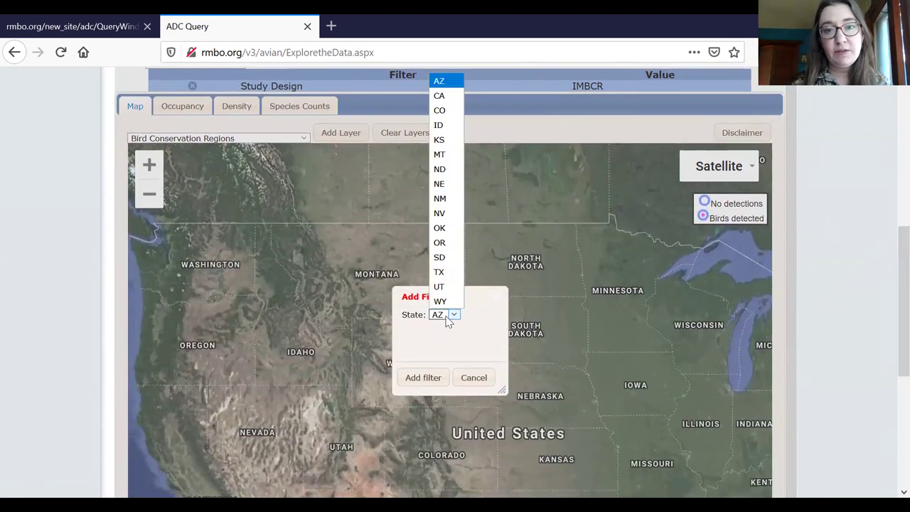
click(438, 243)
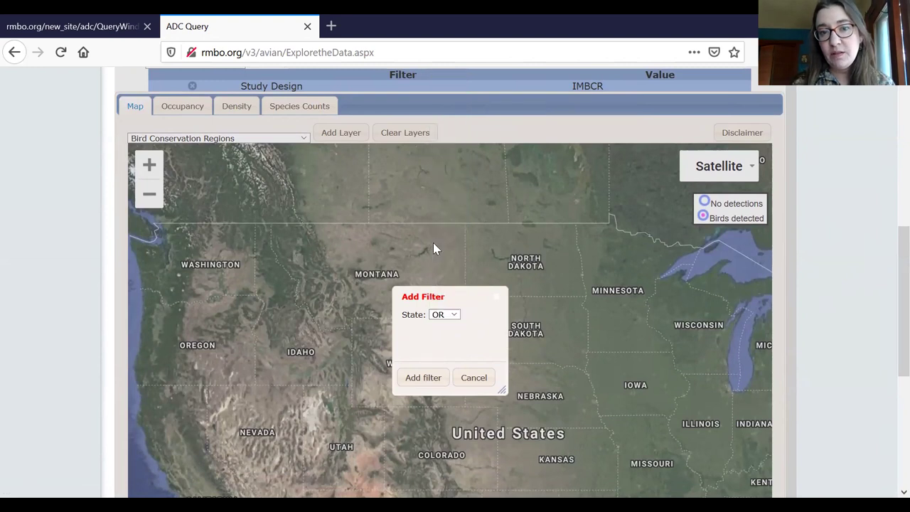
click(439, 378)
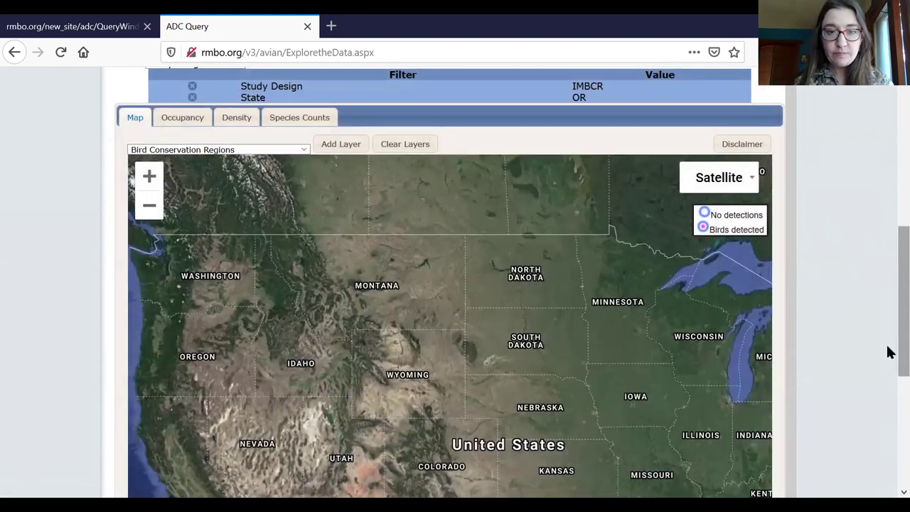
Step: Add a Species filter with the value Brewer's Sparrow to the query
scroll(888, 328, up, 3)
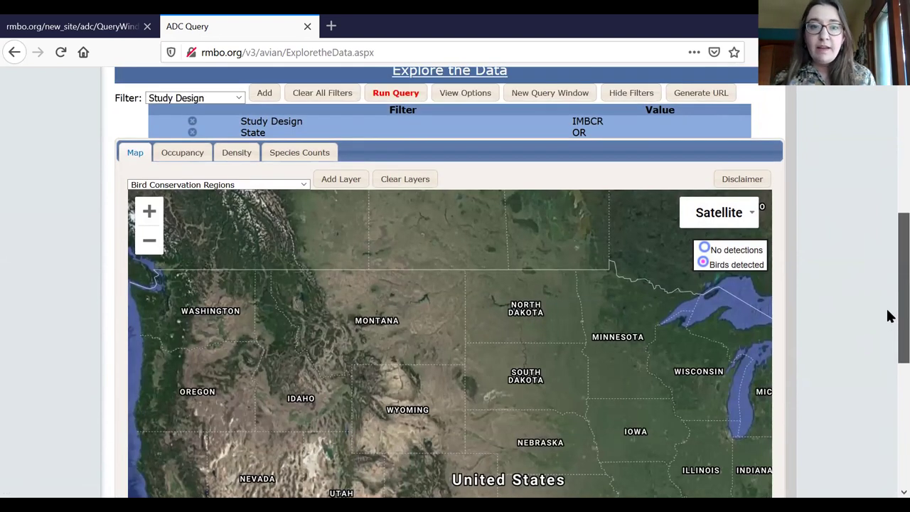
scroll(890, 292, up, 1)
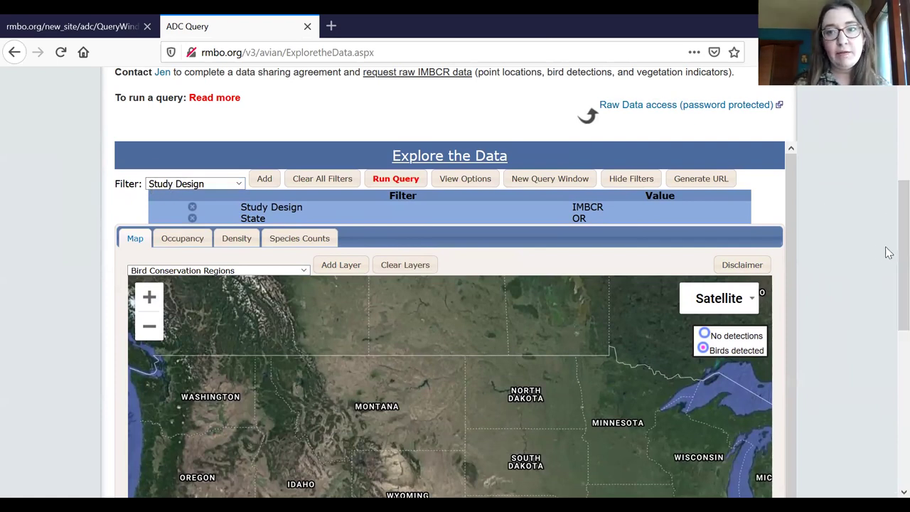
click(163, 187)
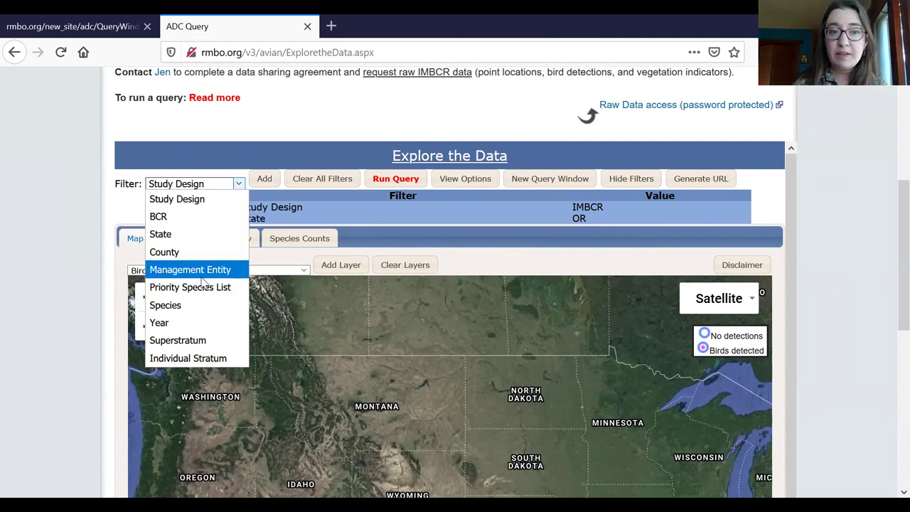
click(169, 308)
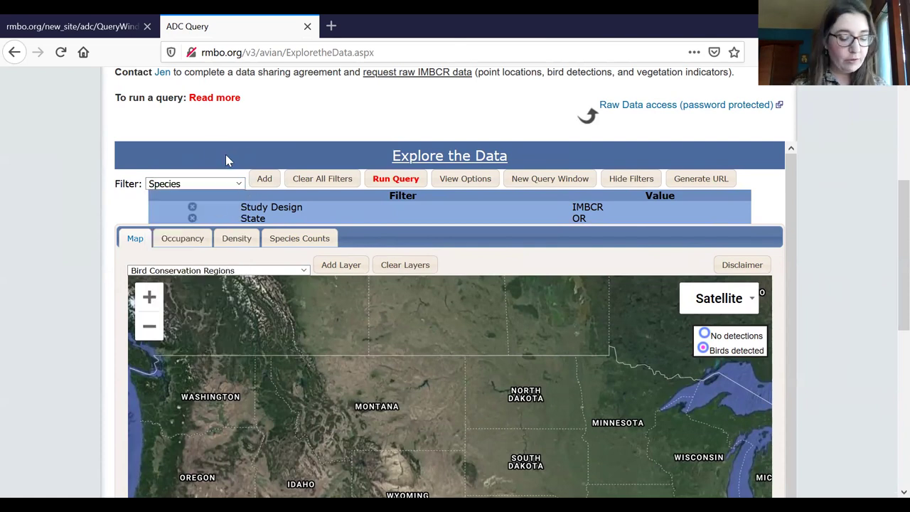
click(261, 181)
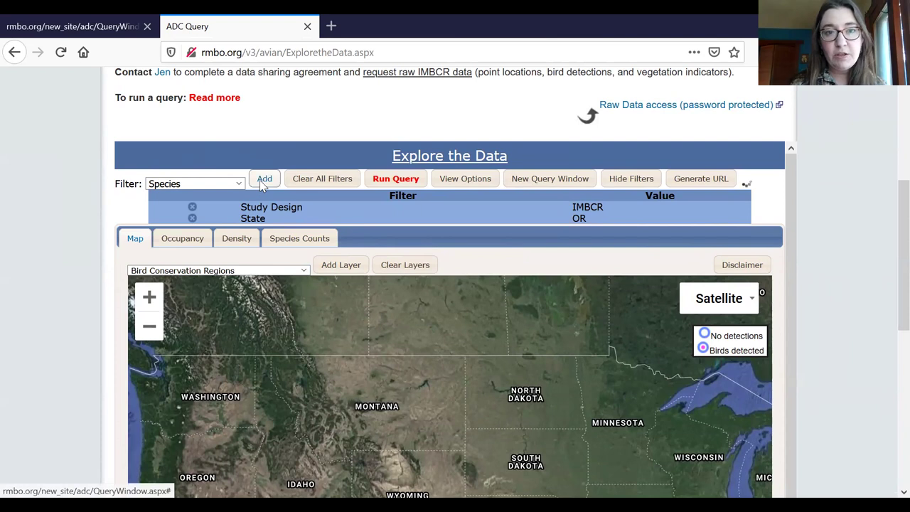
scroll(888, 244, down, 3)
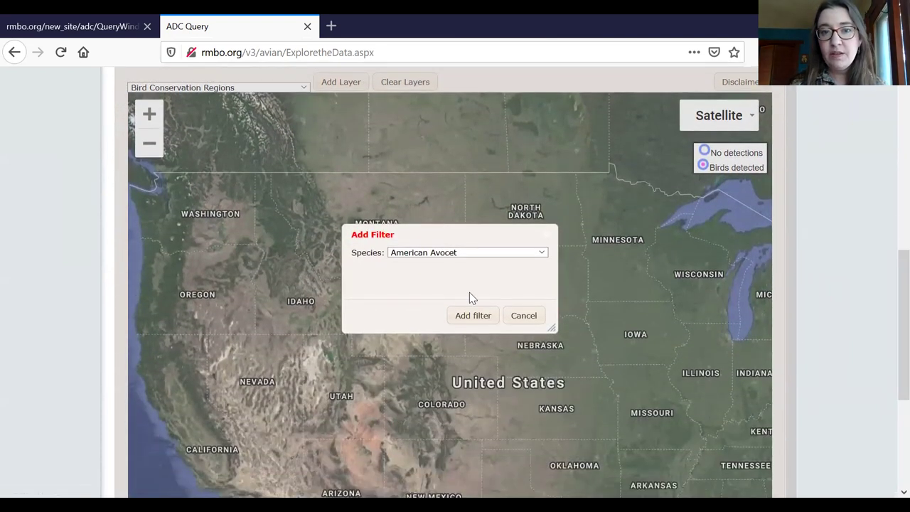
click(435, 254)
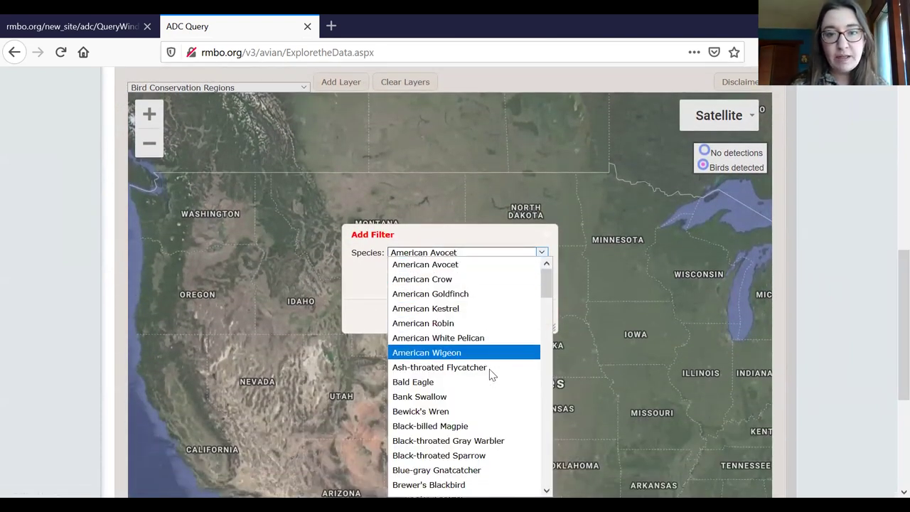
key(Down)
key(Down)
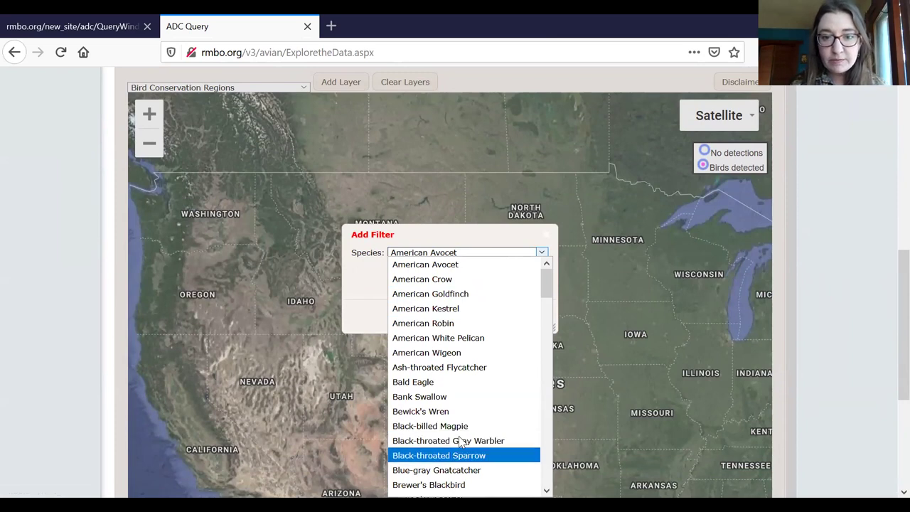
scroll(455, 437, down, 2)
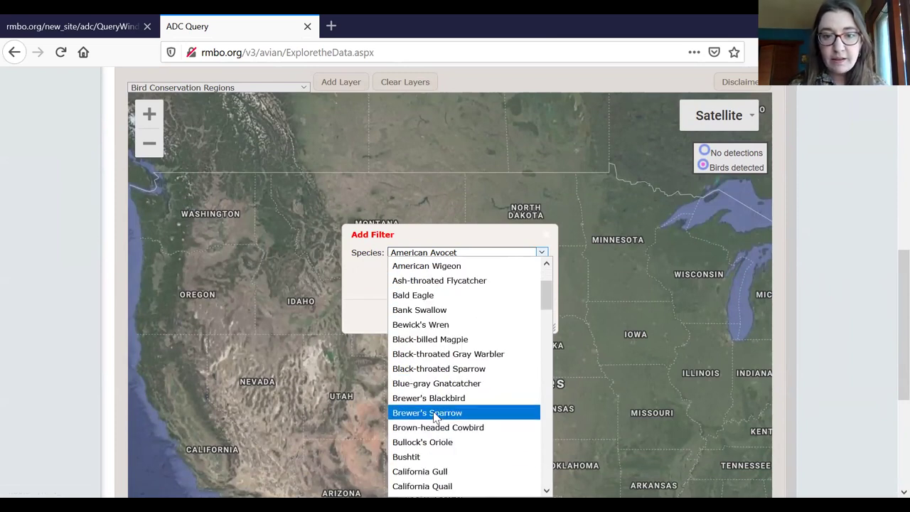
click(435, 414)
click(472, 315)
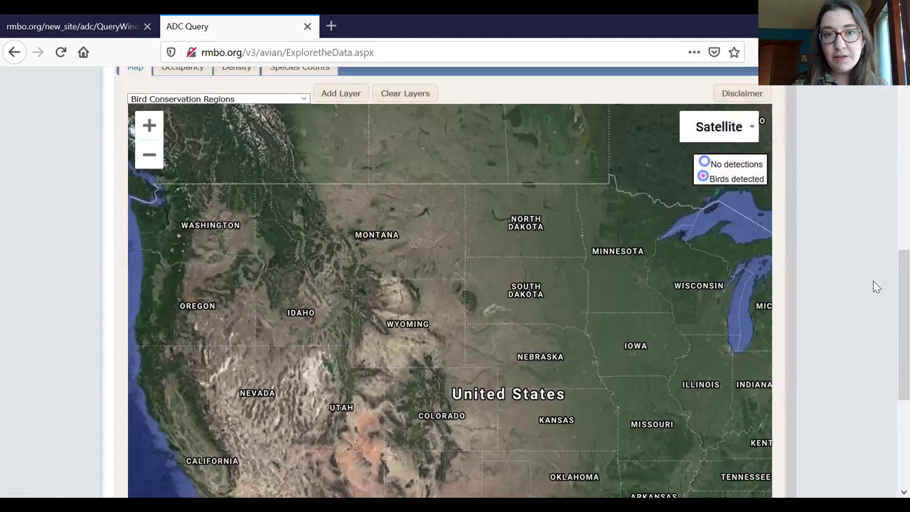
Step: Run the filtered query and check the survey details of the detection point OR-BCR9-PR7 southeast of Bend, closing them again
drag(889, 337, 889, 262)
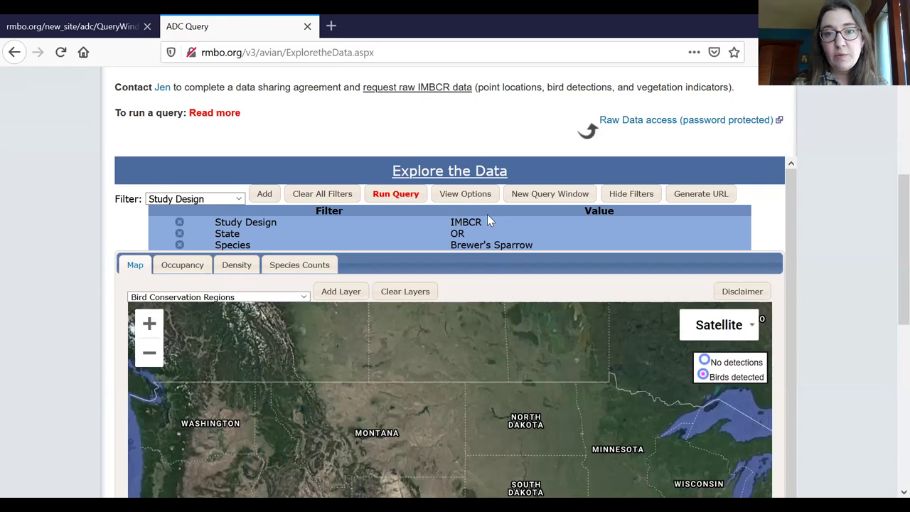
click(385, 197)
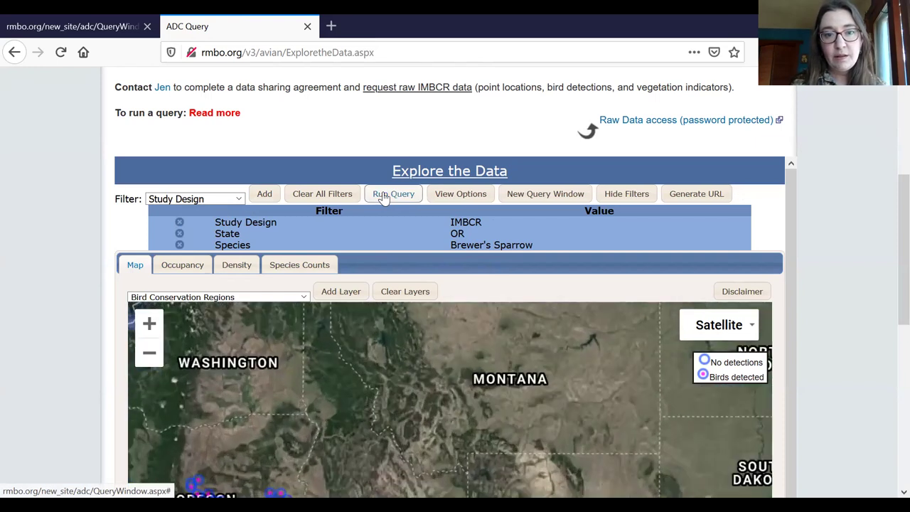
drag(888, 212, 888, 285)
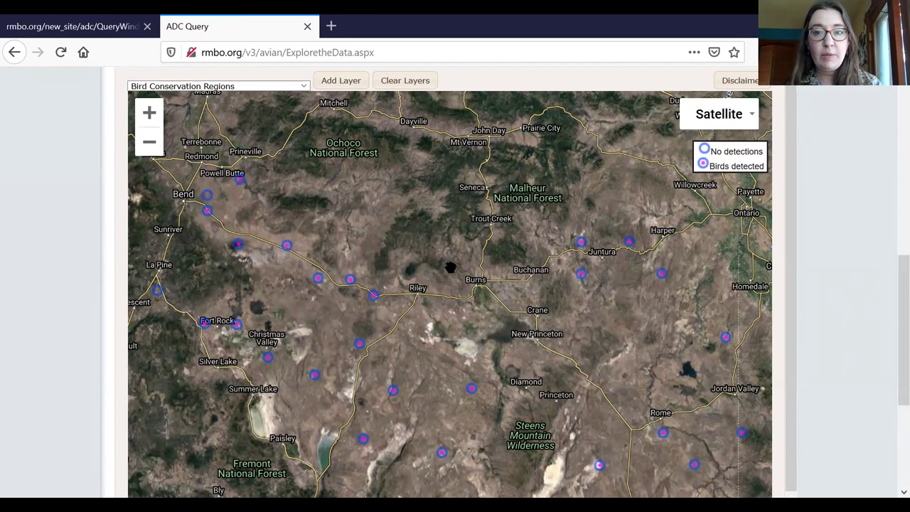
click(288, 250)
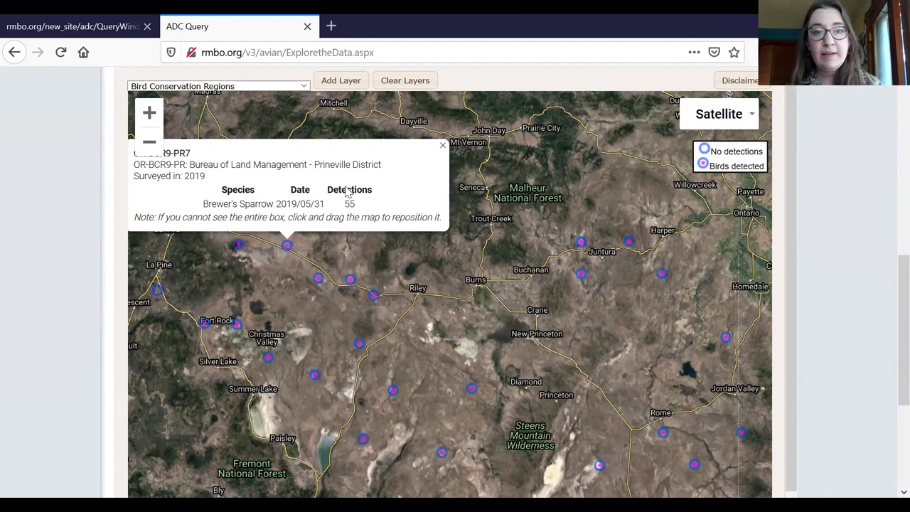
click(443, 147)
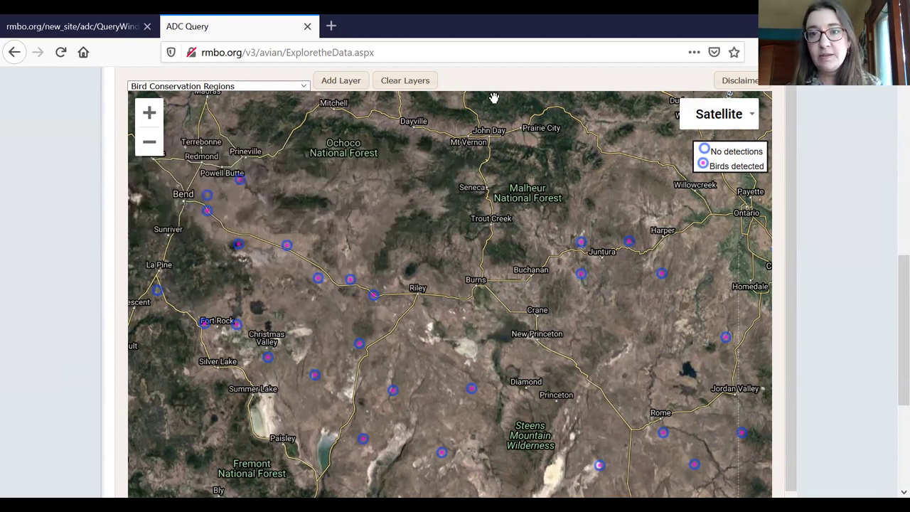
Step: Switch the results map to the Map style and back to Satellite
scroll(888, 320, up, 2)
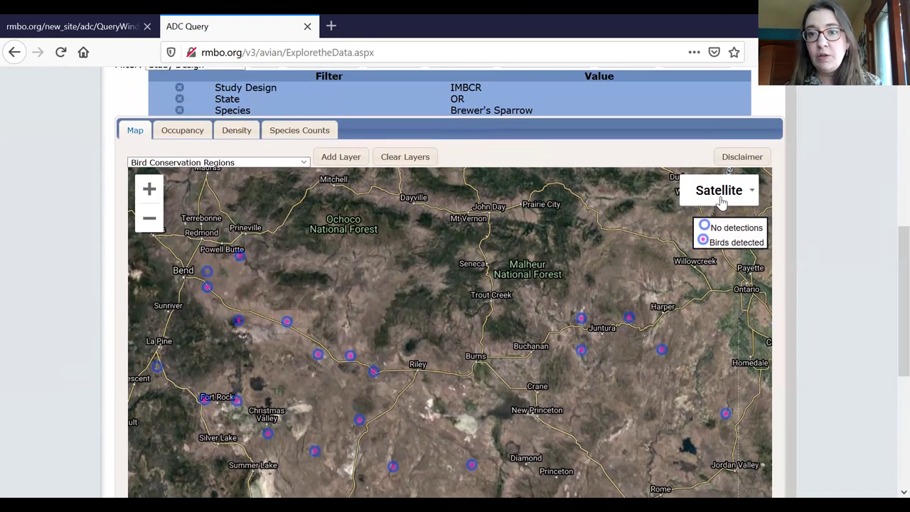
click(705, 192)
click(701, 222)
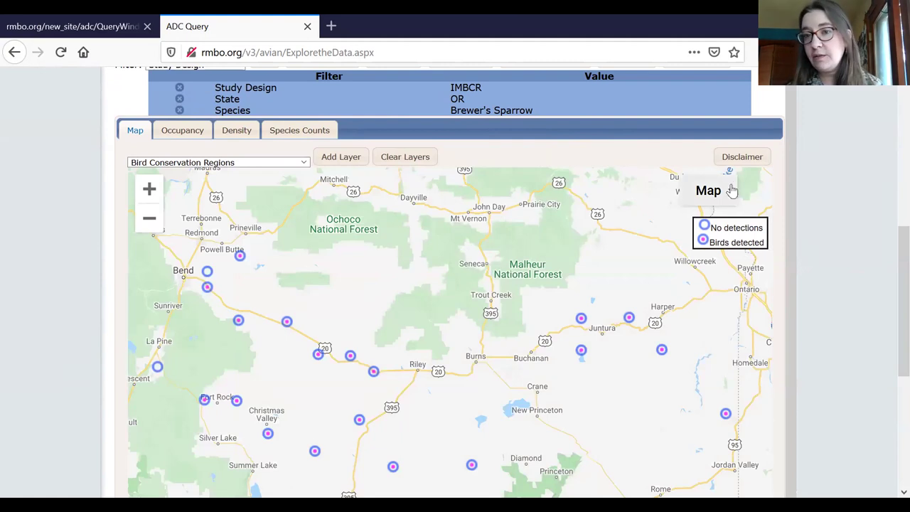
click(717, 197)
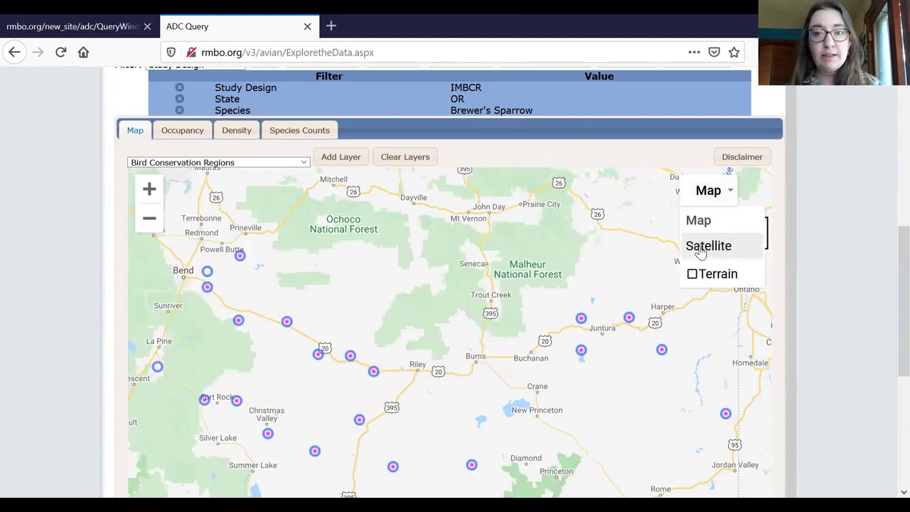
click(701, 247)
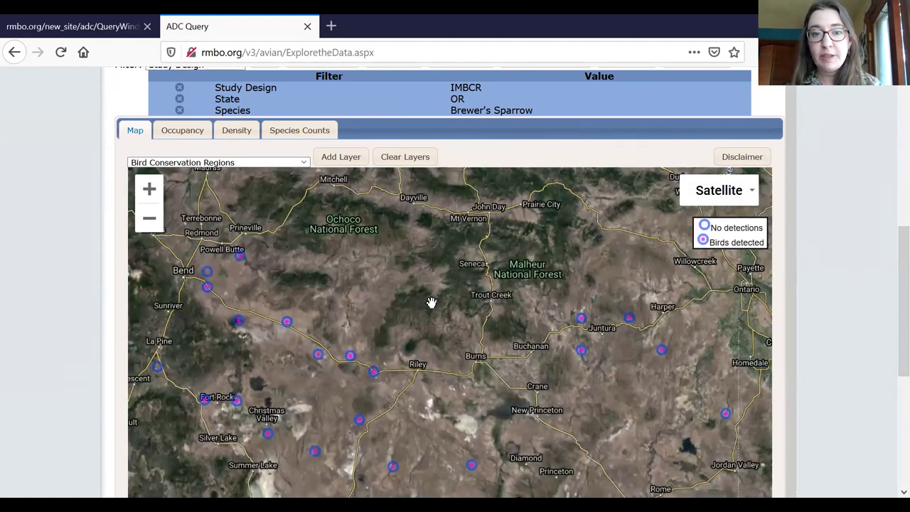
Step: Examine the survey points around Brothers up close, identify the one west of Brothers, and return to the wider map view
drag(890, 263, 889, 291)
click(149, 160)
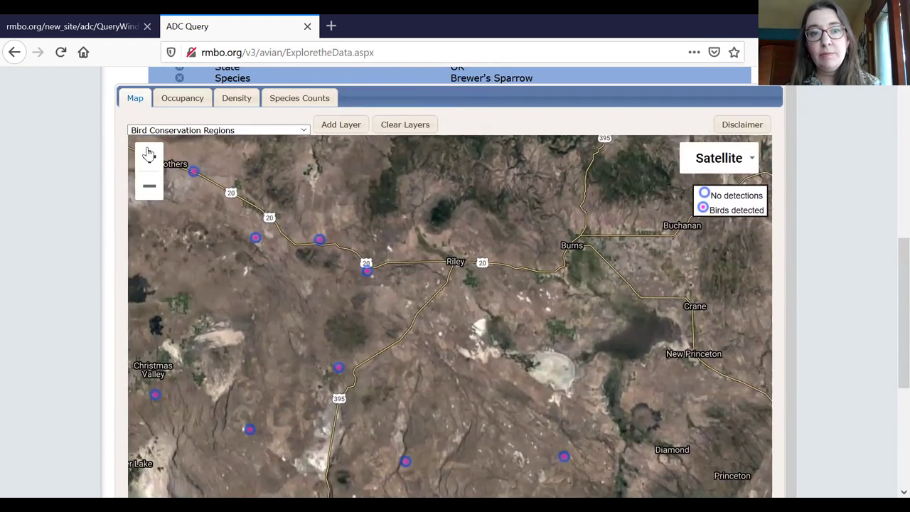
drag(422, 214, 594, 279)
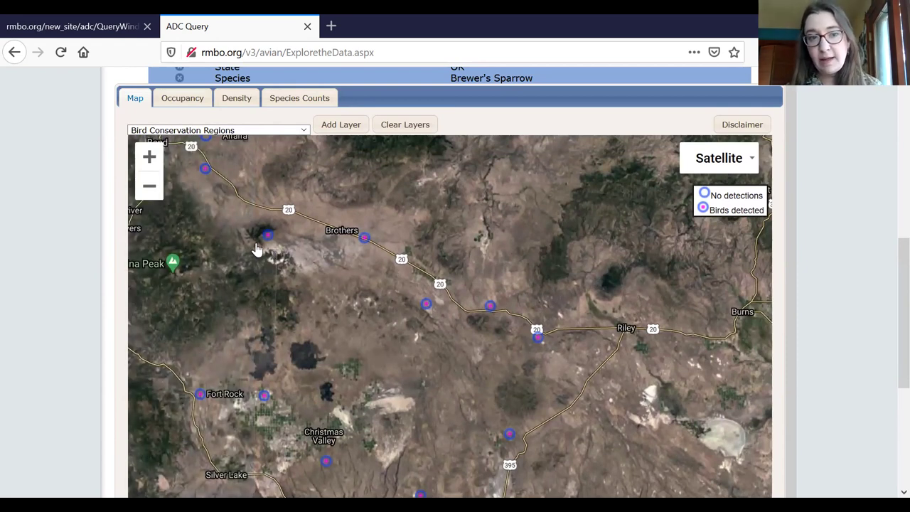
mouse_move(257, 249)
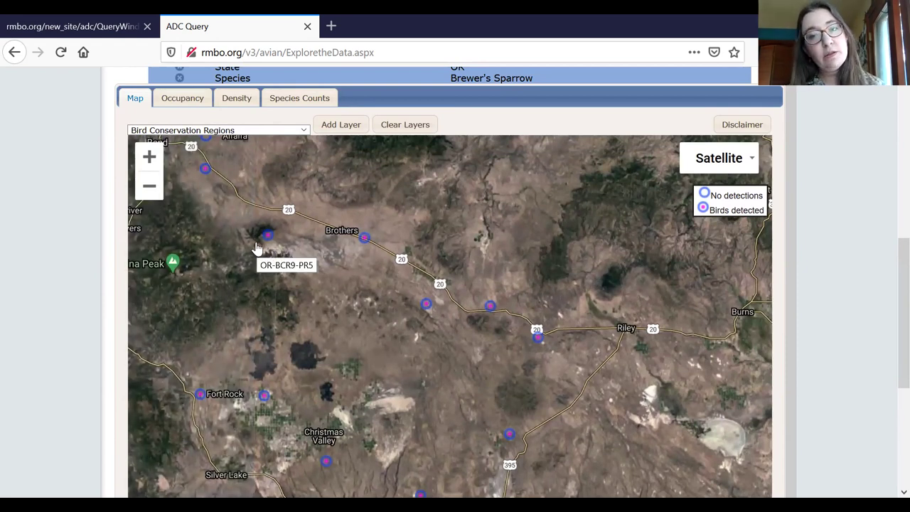
click(148, 186)
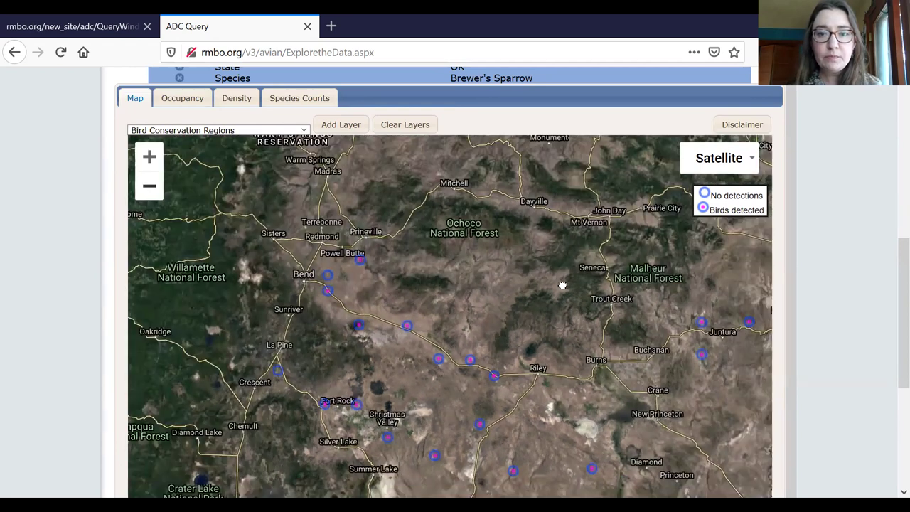
drag(562, 286, 469, 216)
Step: Review the Brewer's Sparrow occupancy estimates by stratum and year in the table and graph
drag(900, 358, 900, 321)
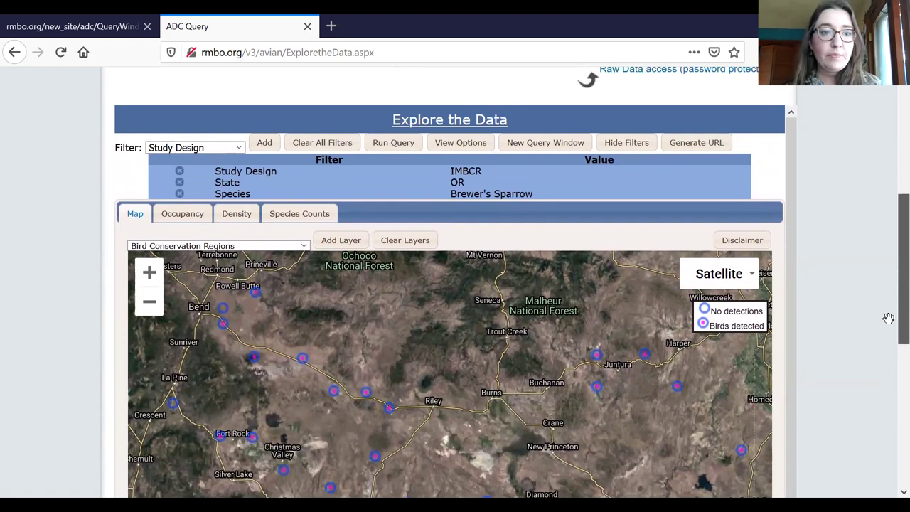
scroll(889, 331, up, 1)
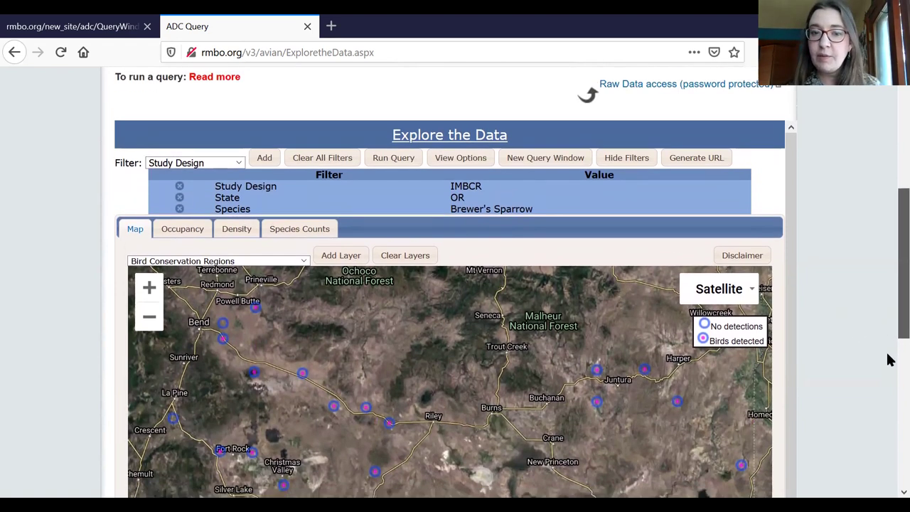
scroll(888, 334, down, 3)
scroll(888, 342, up, 3)
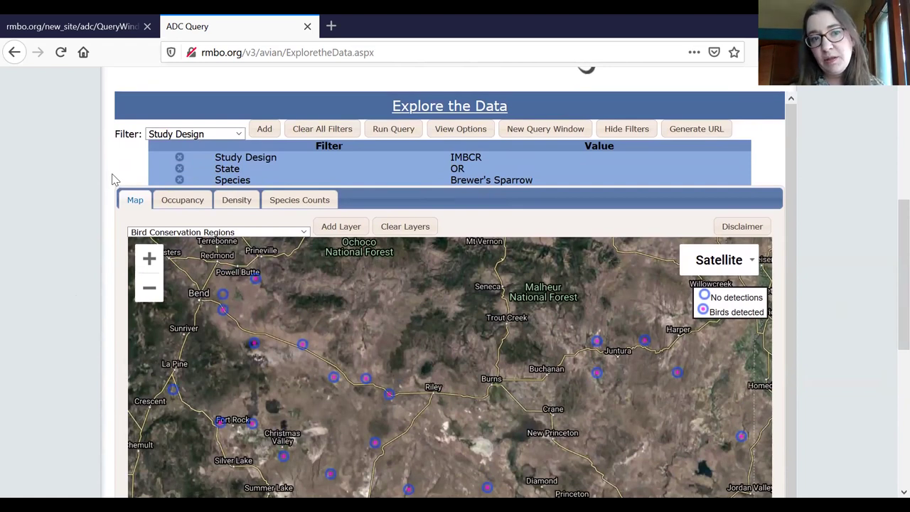
click(166, 200)
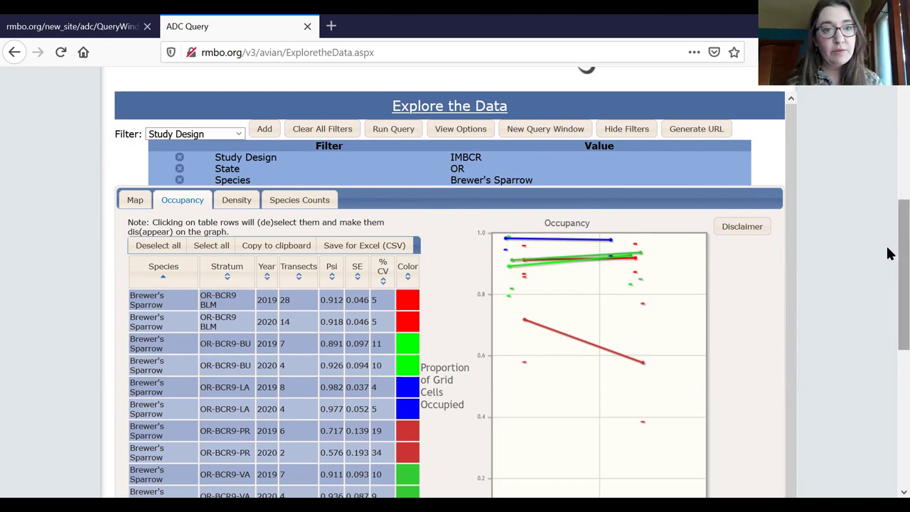
drag(888, 237, 891, 265)
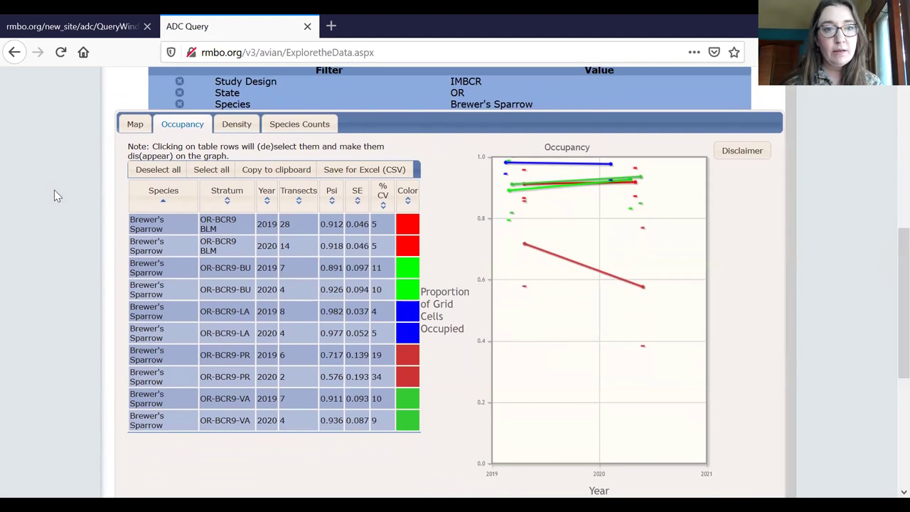
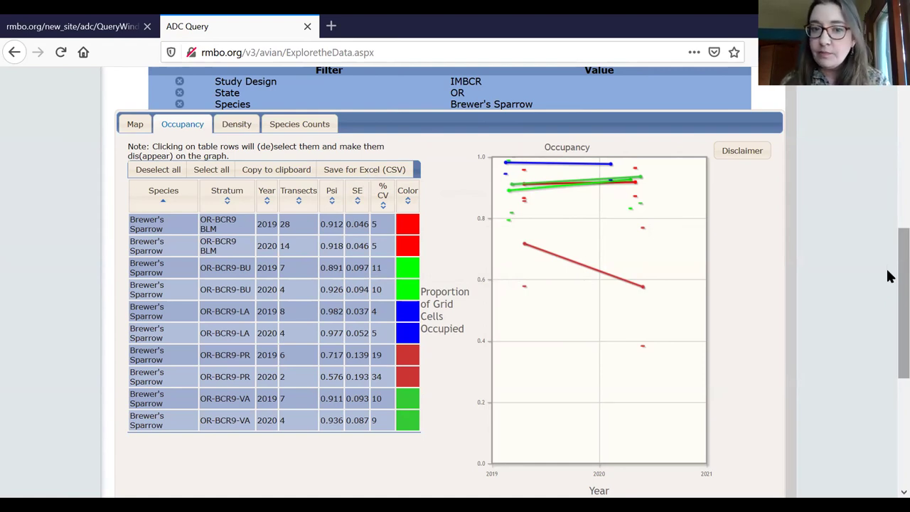
Step: Review the Brewer's Sparrow density estimates by stratum and year in the table and graph
scroll(888, 285, down, 1)
scroll(887, 265, up, 2)
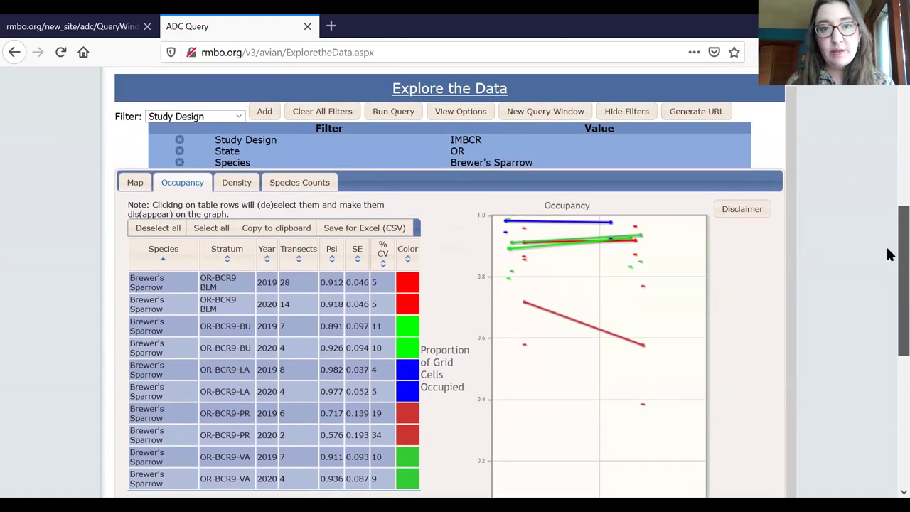
scroll(889, 255, up, 1)
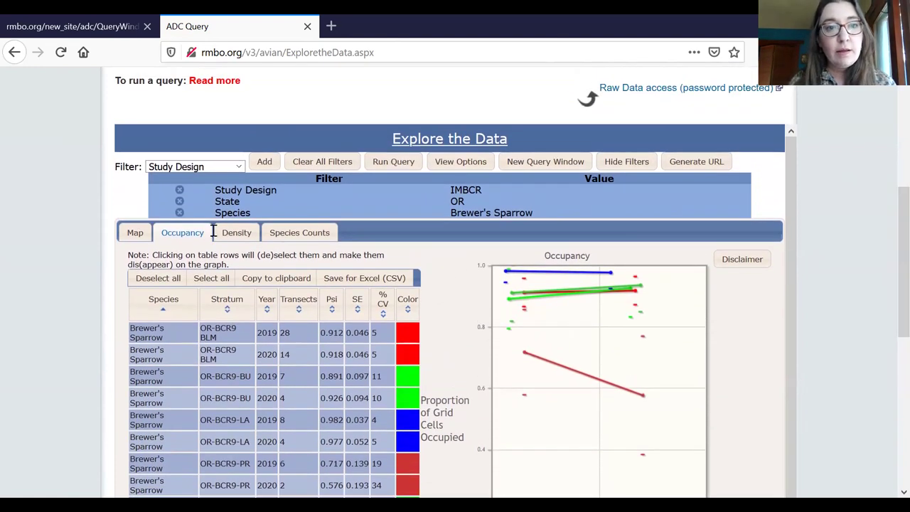
click(226, 238)
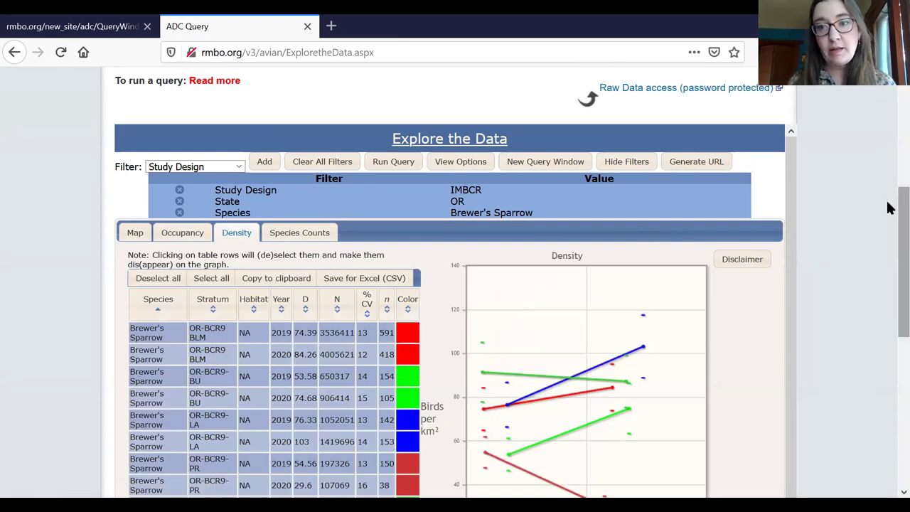
scroll(888, 242, down, 3)
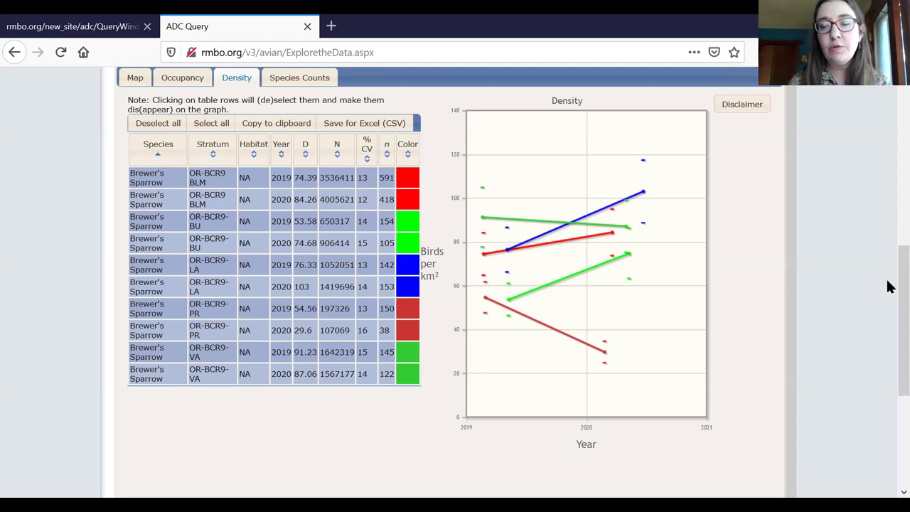
drag(889, 317, 889, 300)
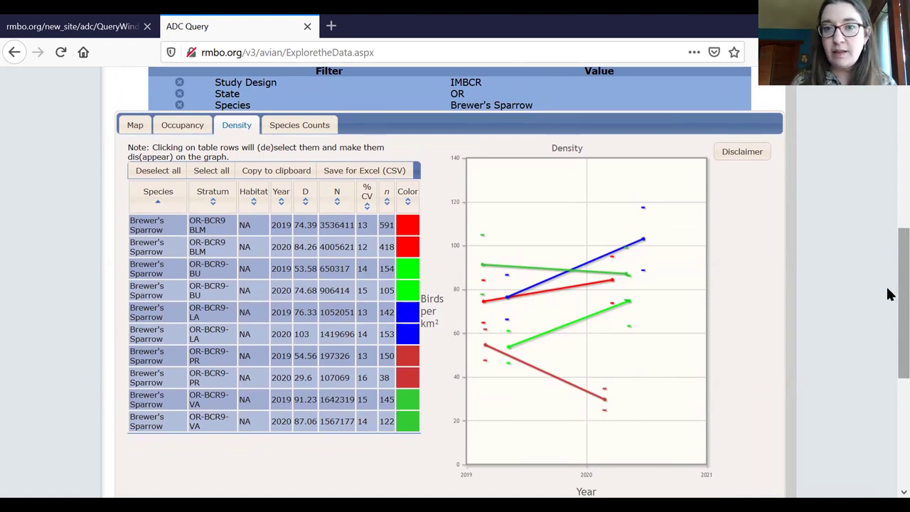
scroll(888, 341, down, 2)
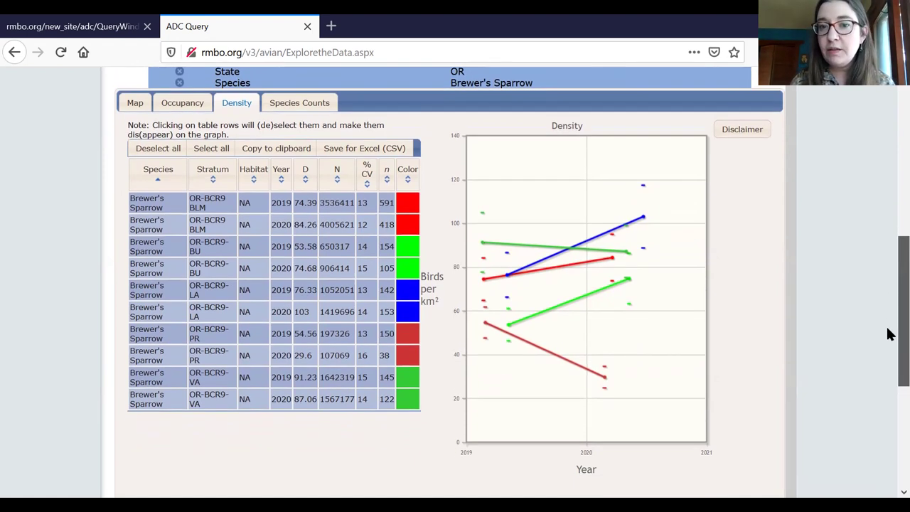
Step: Review the Brewer's Sparrow species counts and the survey effort by year
scroll(888, 336, up, 1)
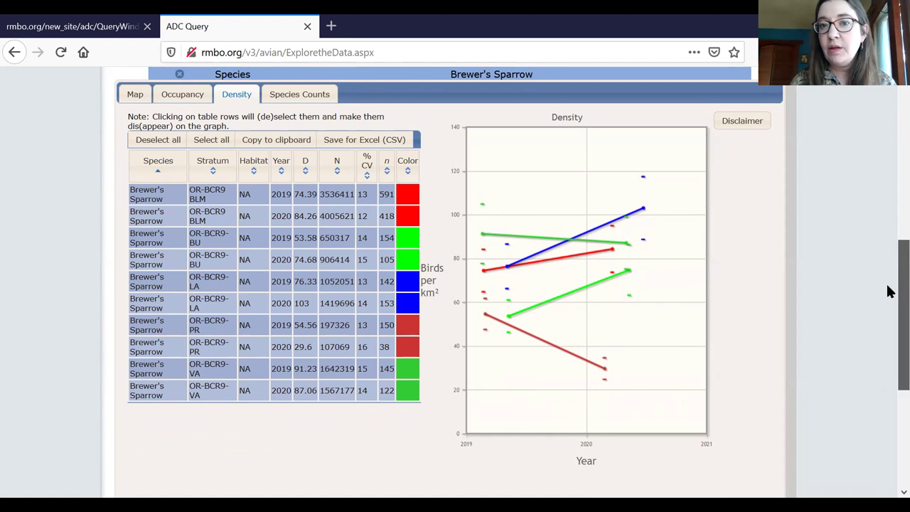
scroll(888, 291, up, 1)
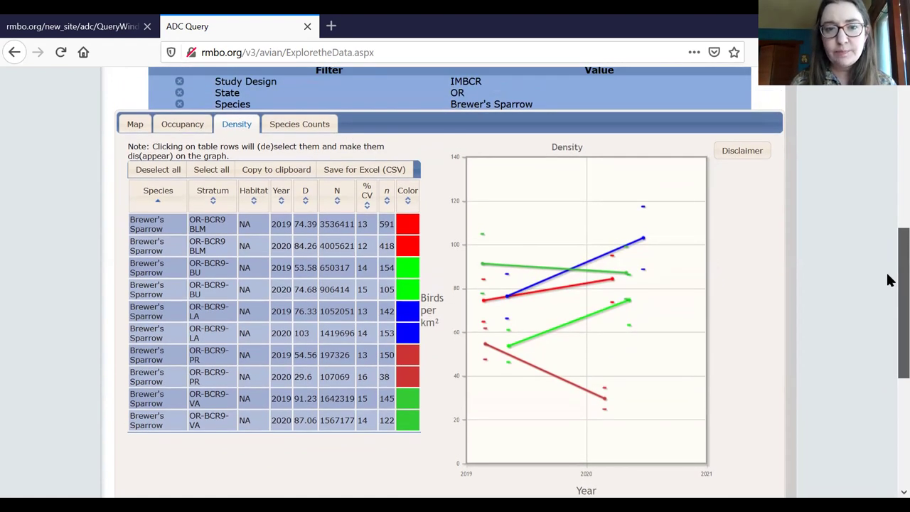
scroll(888, 280, up, 1)
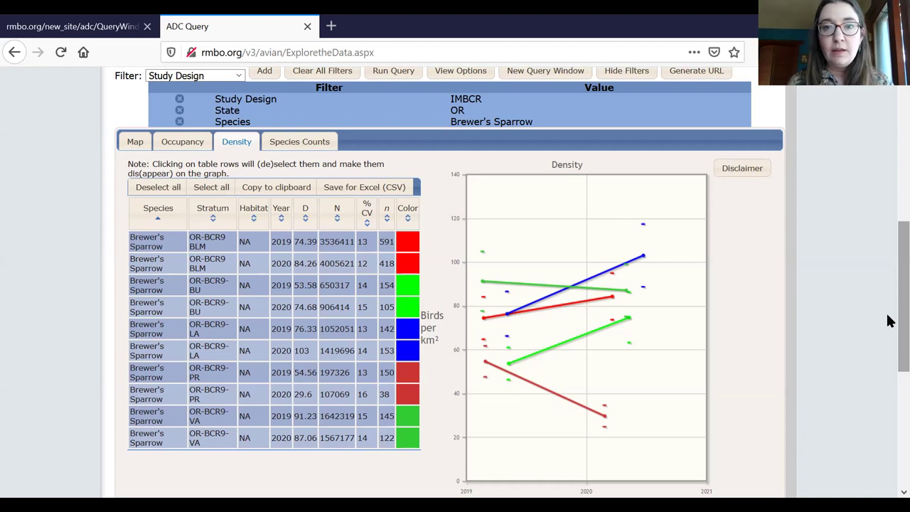
scroll(890, 320, up, 3)
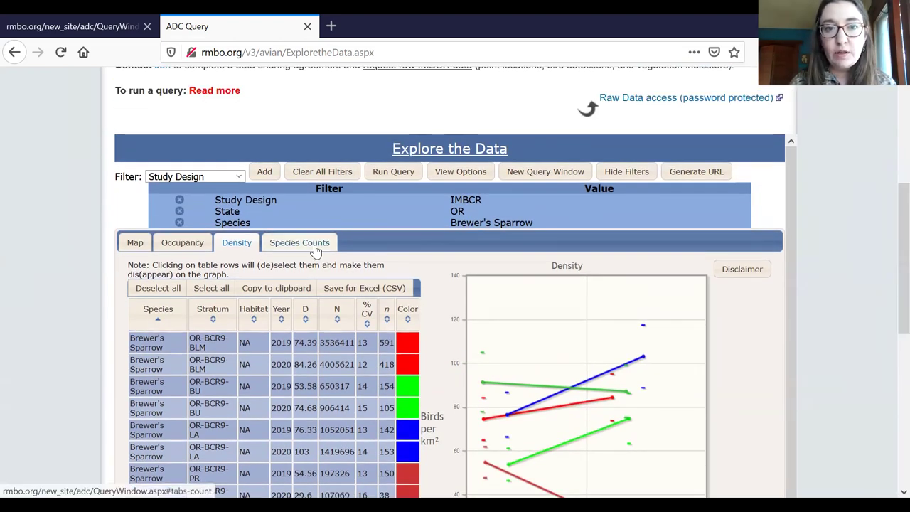
click(315, 249)
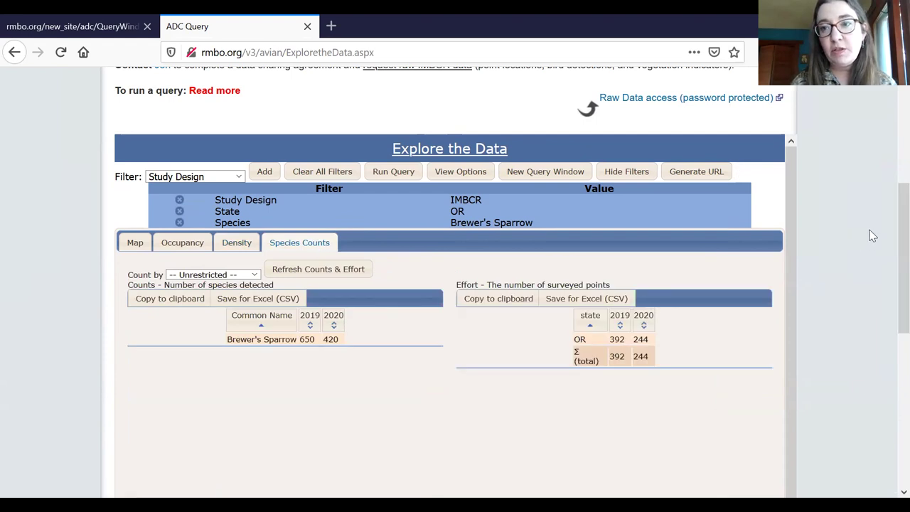
scroll(889, 214, down, 3)
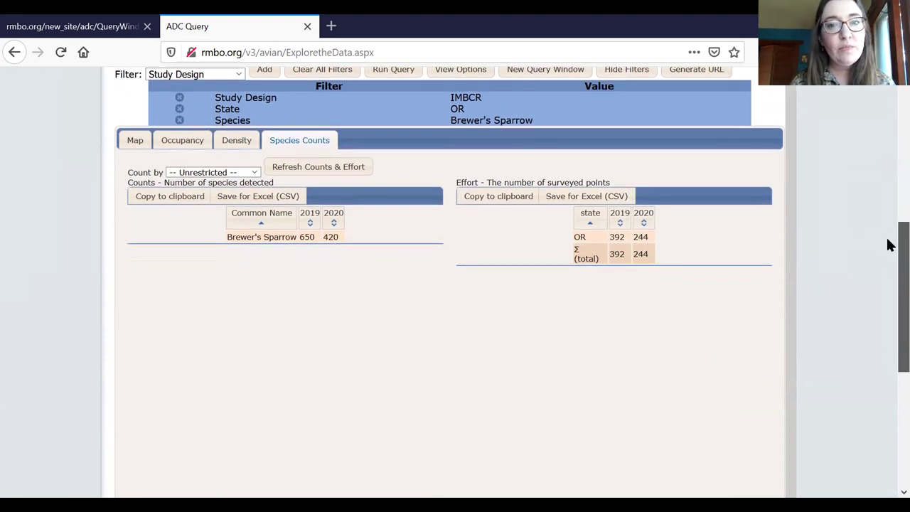
Step: Group the species counts and survey effort by County and refresh both tables
click(194, 174)
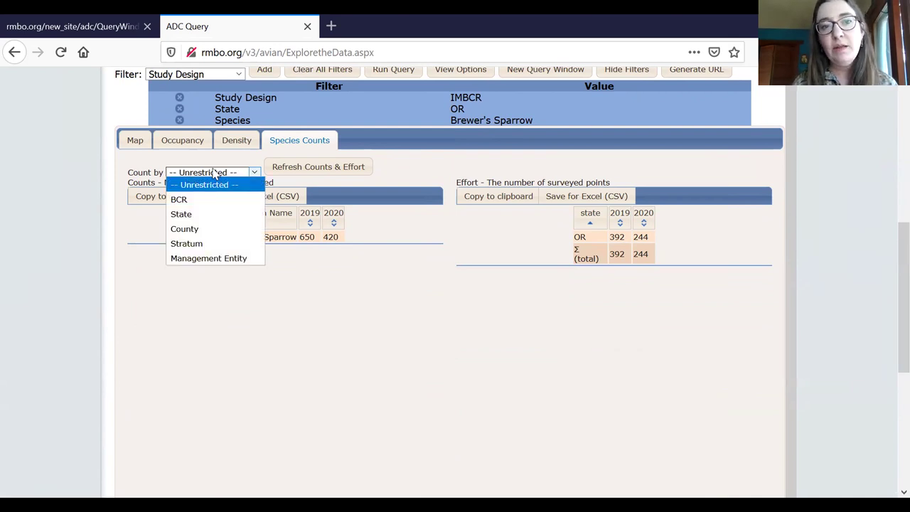
click(186, 230)
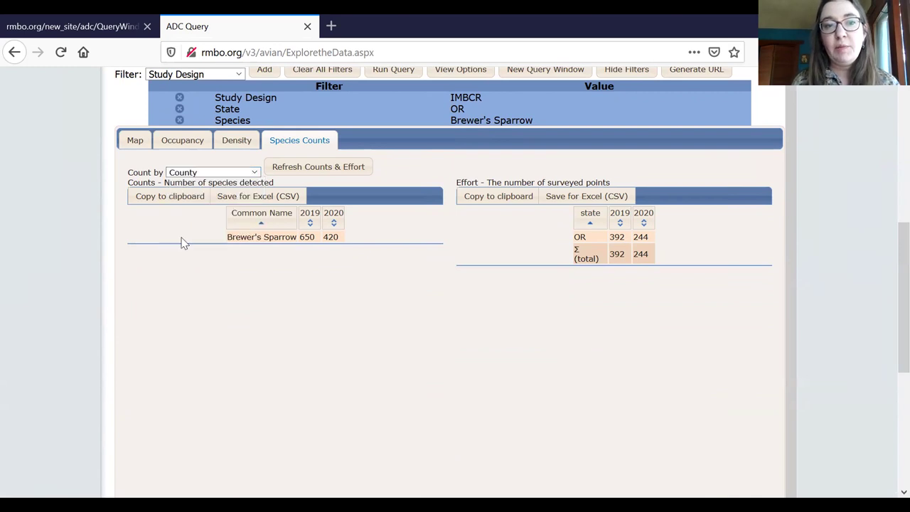
click(307, 168)
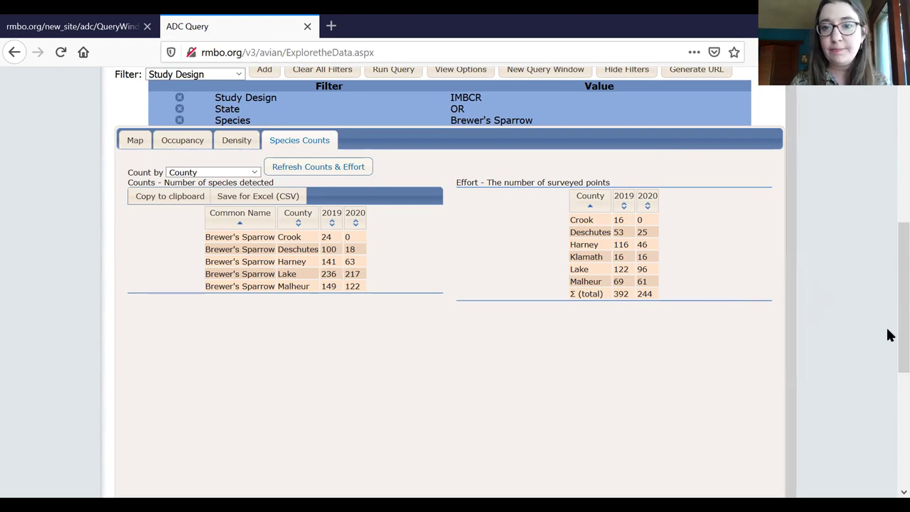
scroll(889, 352, down, 1)
scroll(889, 320, up, 4)
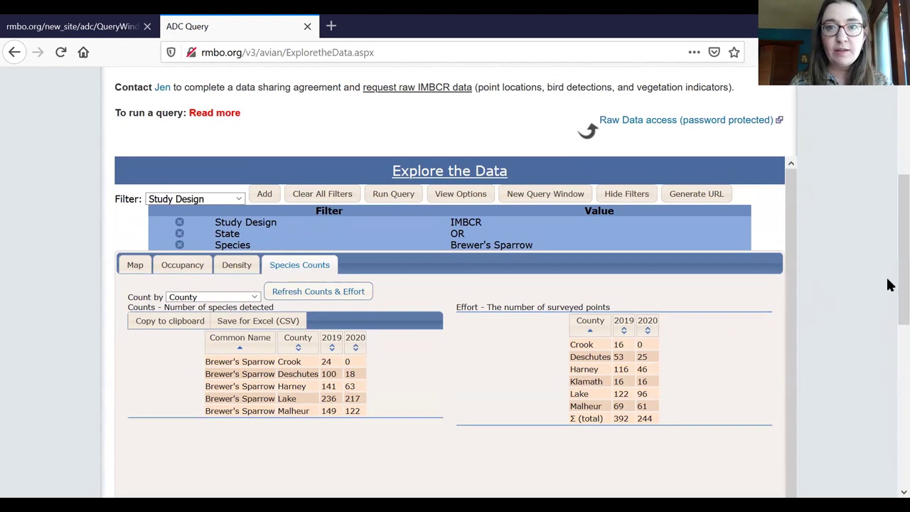
Step: Return to the results map, generate the URL for the current set of filters, and dismiss it
click(133, 267)
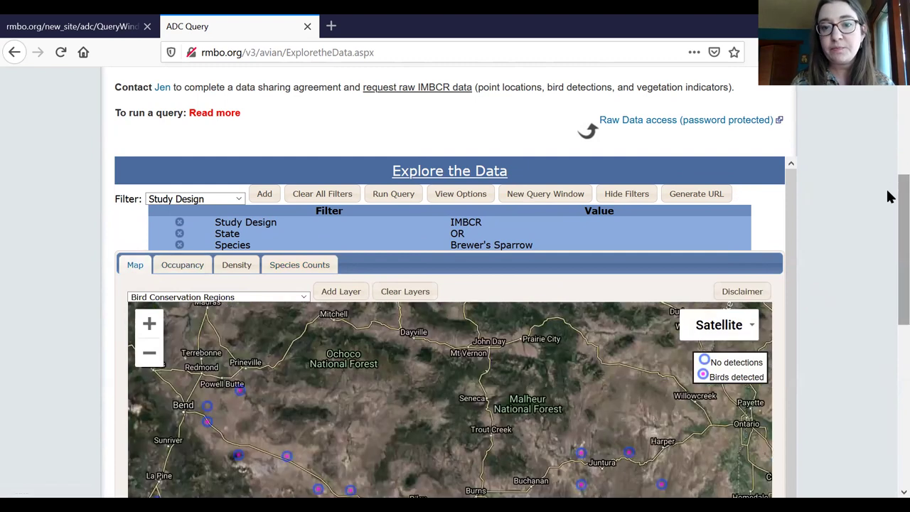
drag(897, 200, 889, 224)
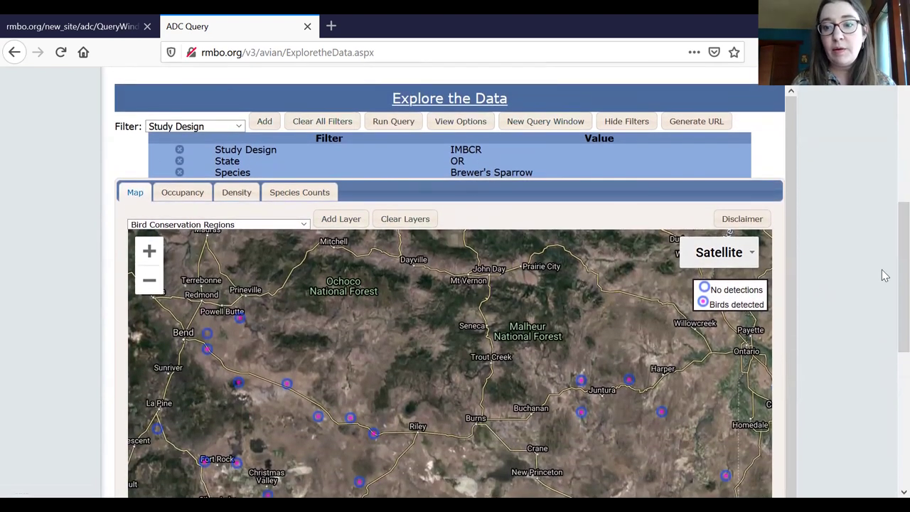
click(689, 127)
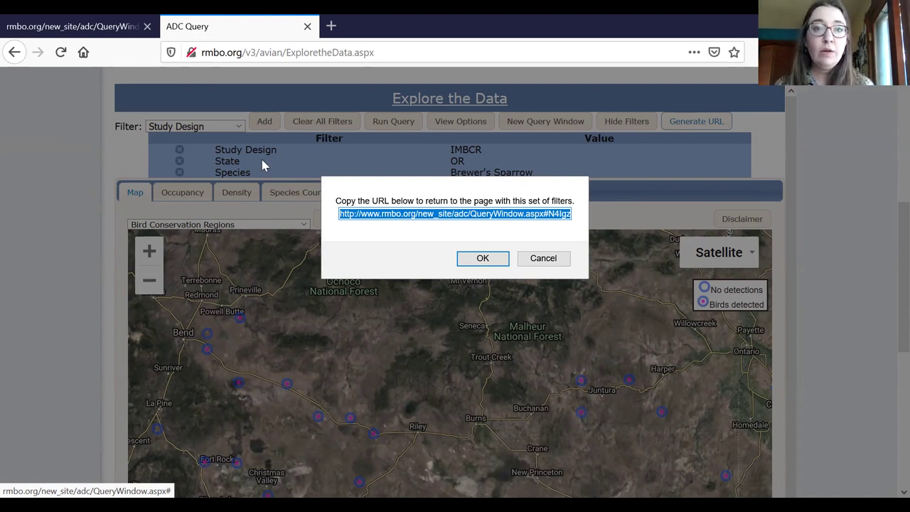
click(528, 259)
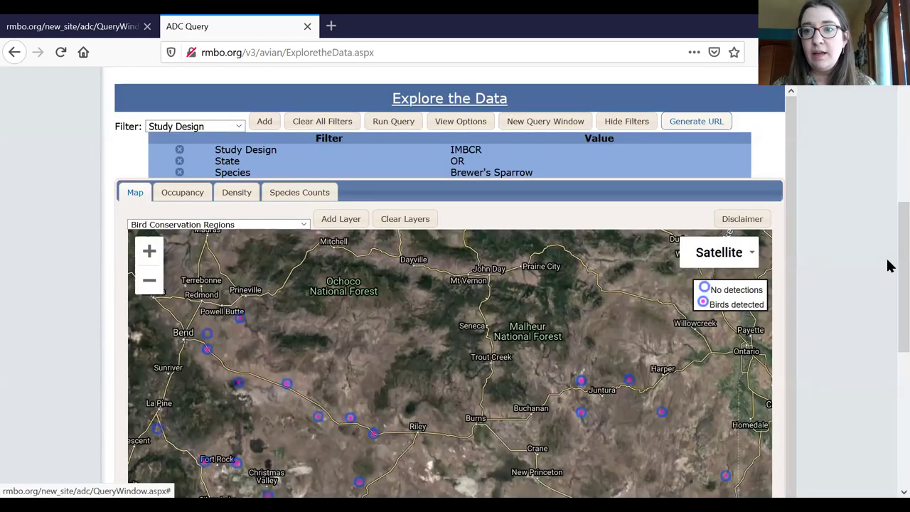
scroll(889, 267, up, 3)
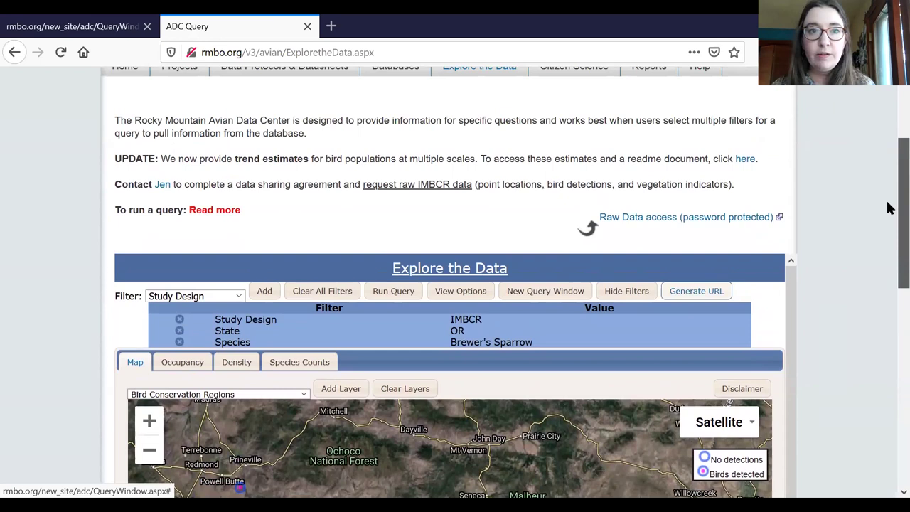
scroll(889, 258, down, 8)
scroll(889, 335, up, 4)
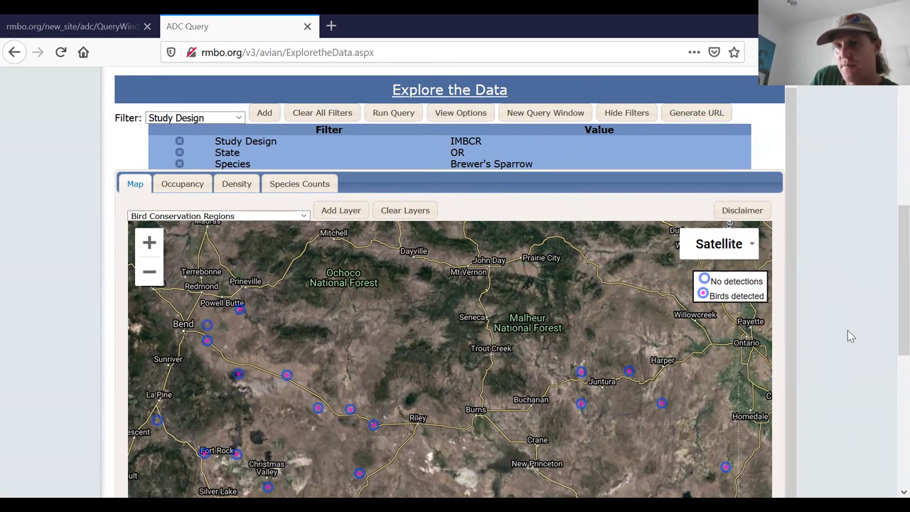
scroll(836, 327, down, 2)
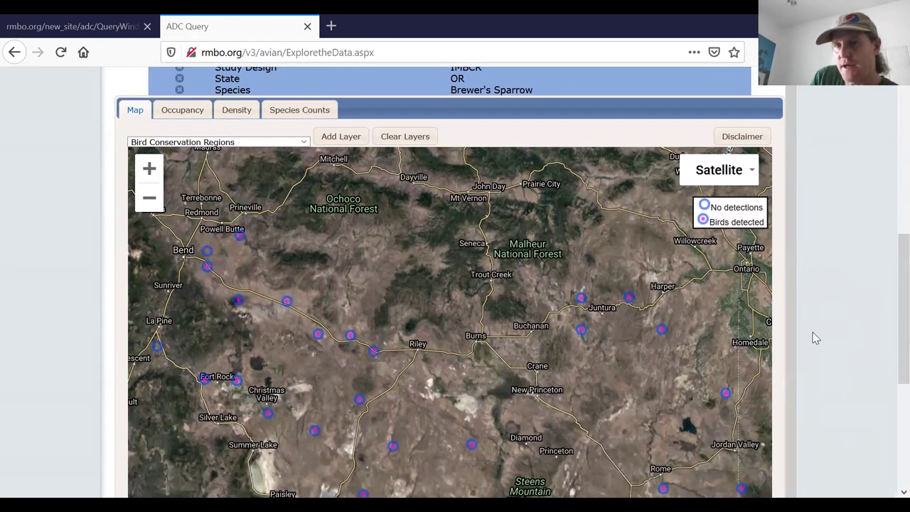
scroll(811, 350, down, 2)
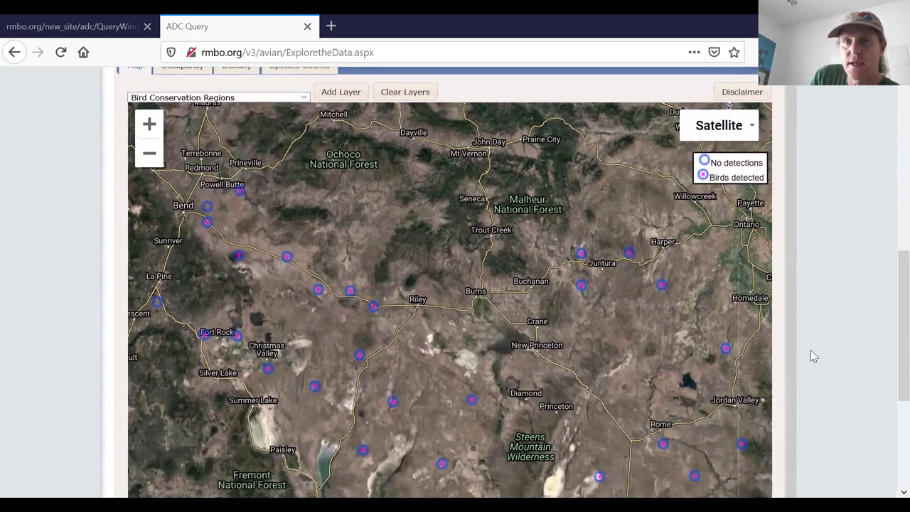
scroll(811, 350, up, 2)
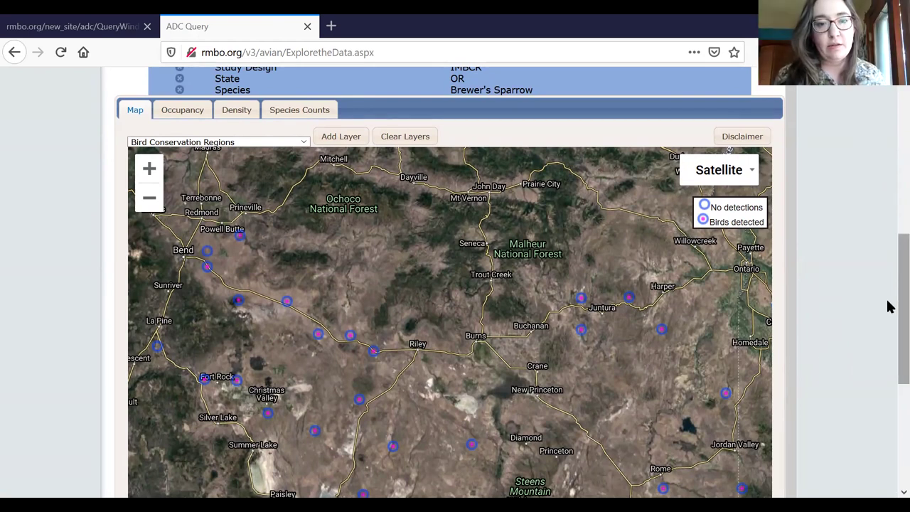
scroll(888, 313, down, 5)
scroll(888, 338, up, 4)
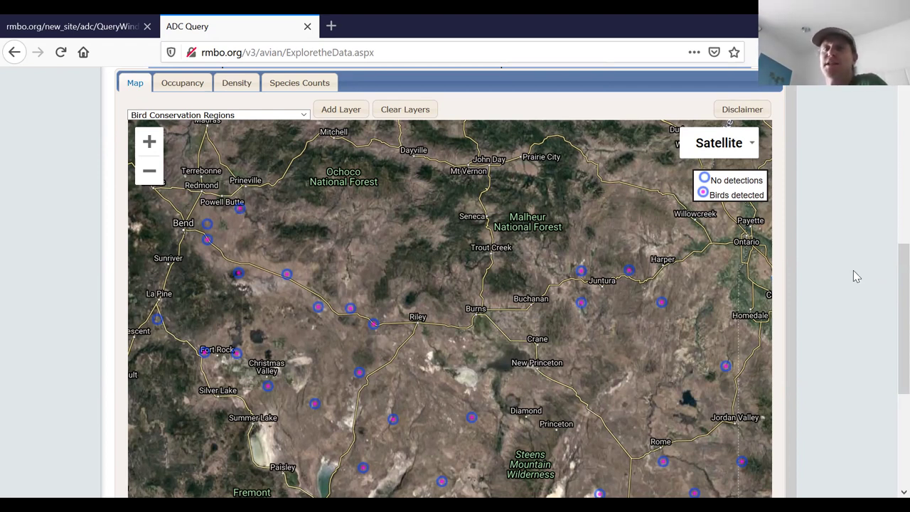
scroll(853, 270, up, 3)
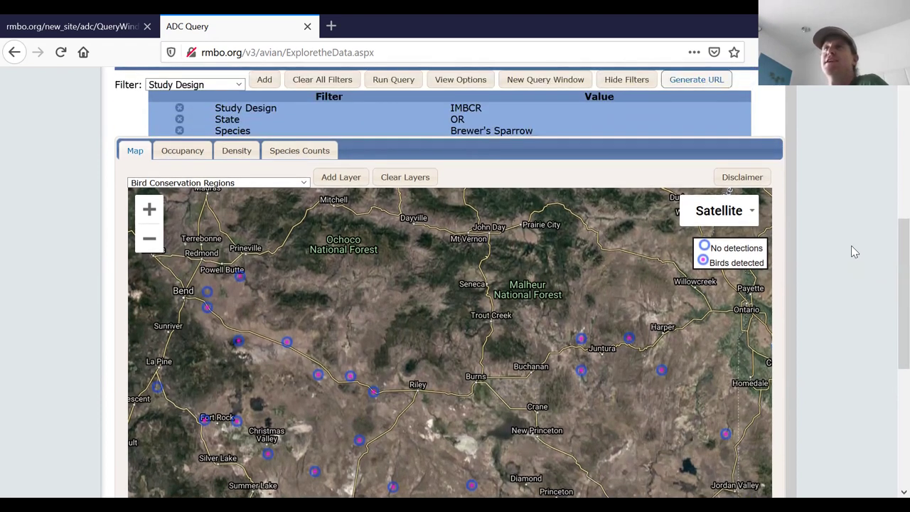
scroll(854, 252, up, 1)
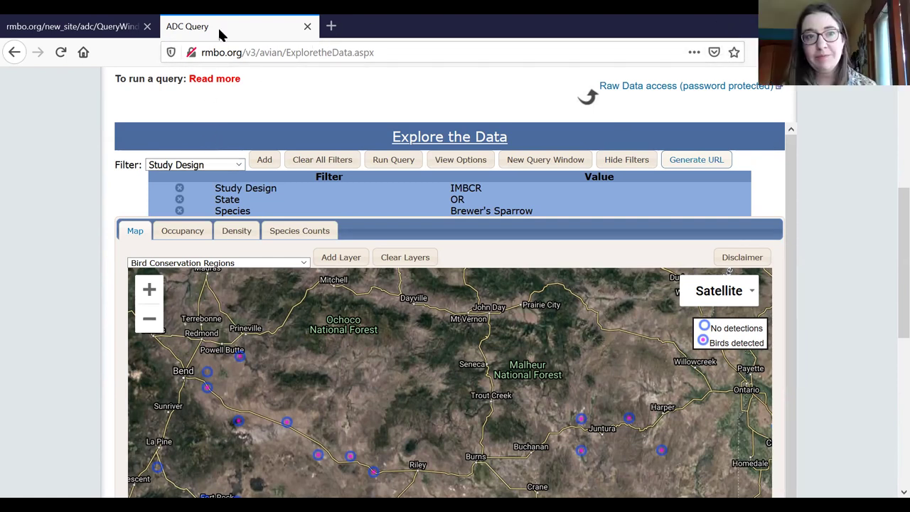
Step: Review the Brewer's Sparrow occupancy estimates and inspect the upper and lower limit markers for the strata on the graph
click(184, 230)
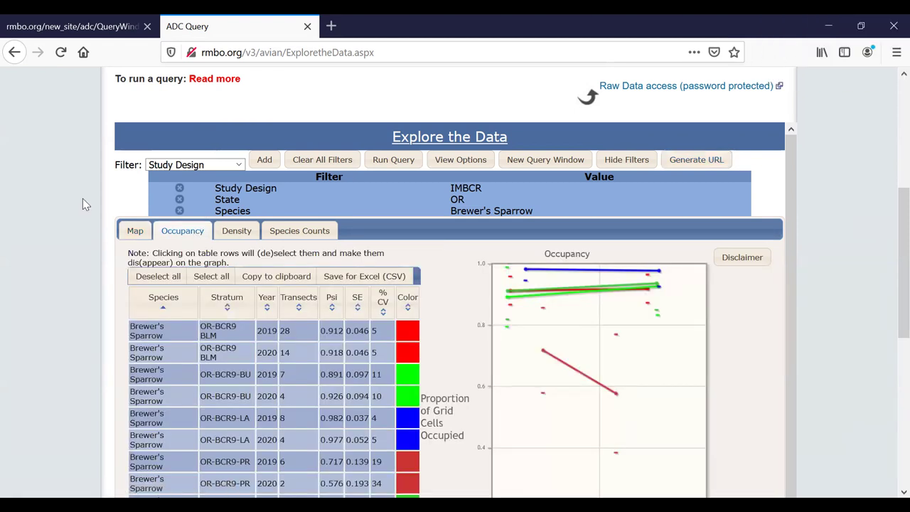
scroll(83, 198, down, 2)
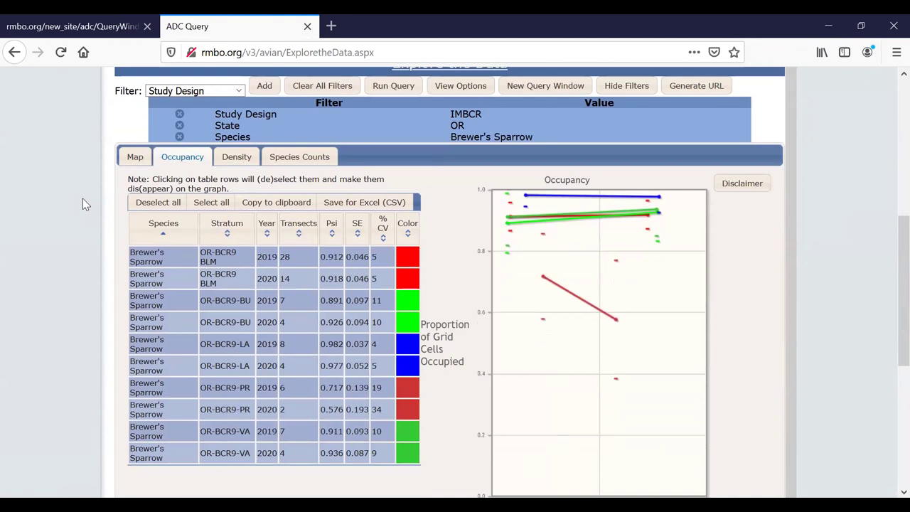
scroll(82, 198, up, 2)
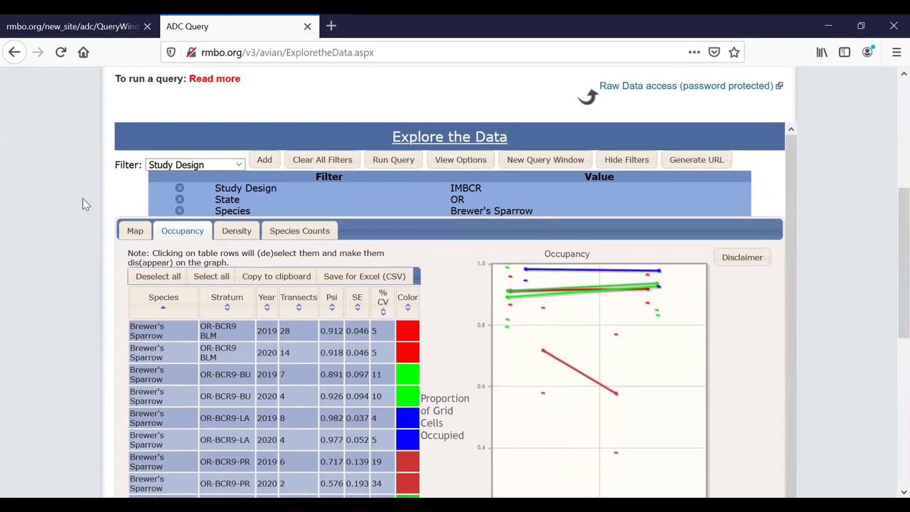
scroll(82, 200, down, 2)
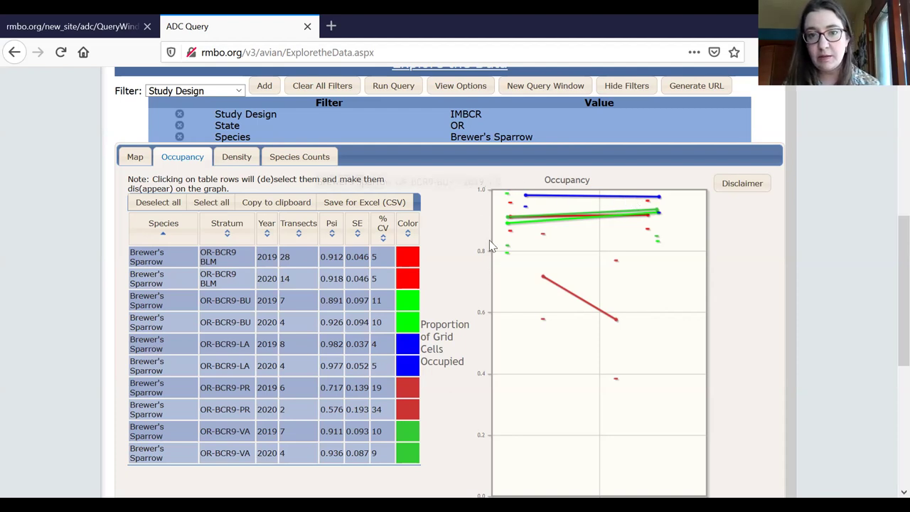
mouse_move(506, 254)
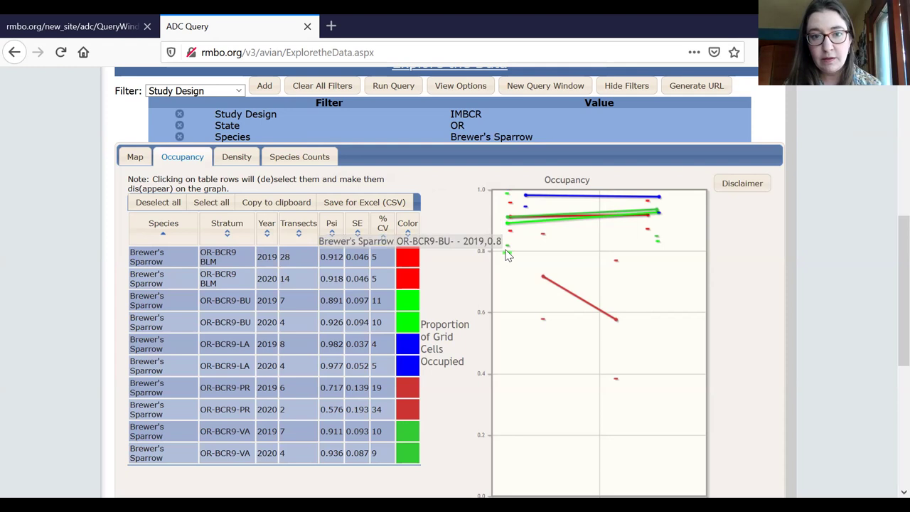
mouse_move(509, 237)
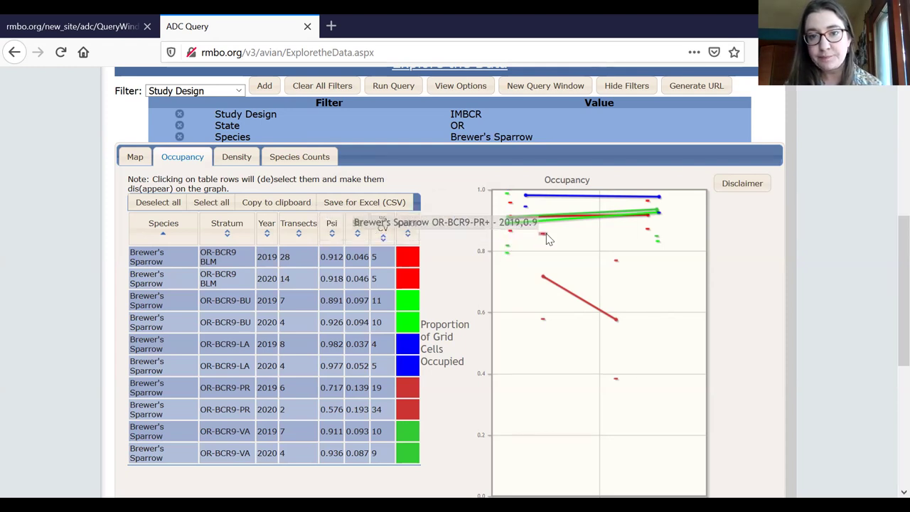
mouse_move(545, 322)
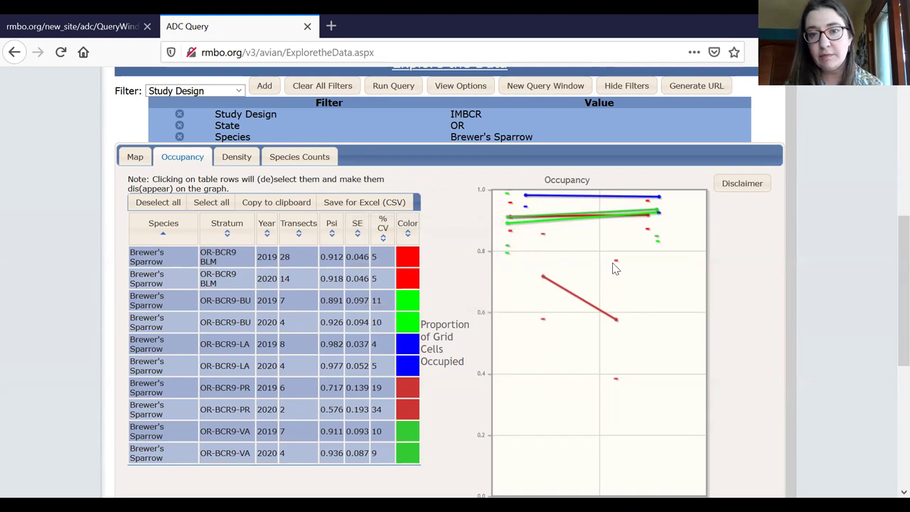
mouse_move(615, 377)
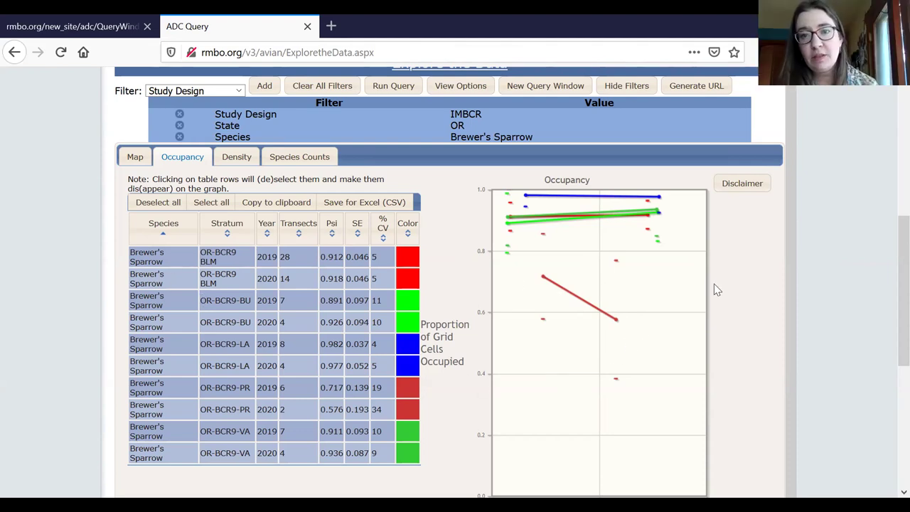
Step: Hide the OR-BCR9 BLM, OR-BCR9-BU and OR-BCR9-LA strata from the occupancy graph
drag(169, 262, 424, 256)
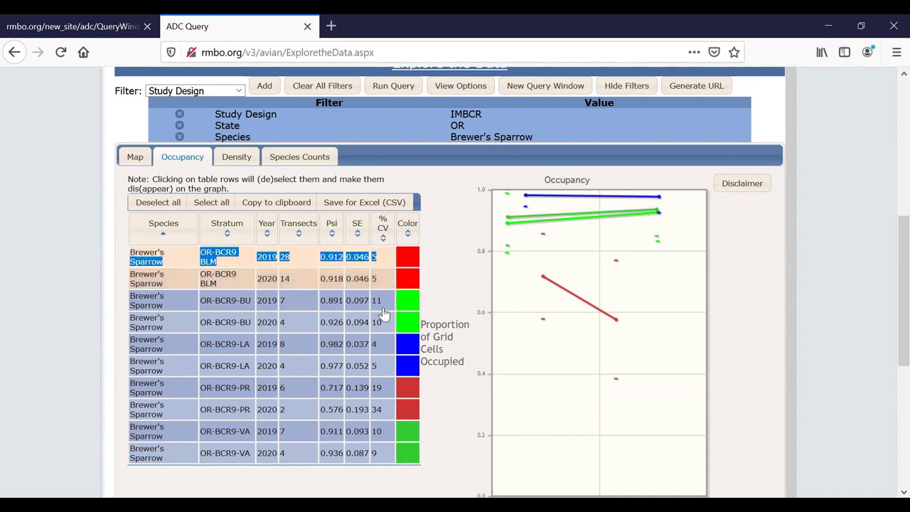
click(416, 309)
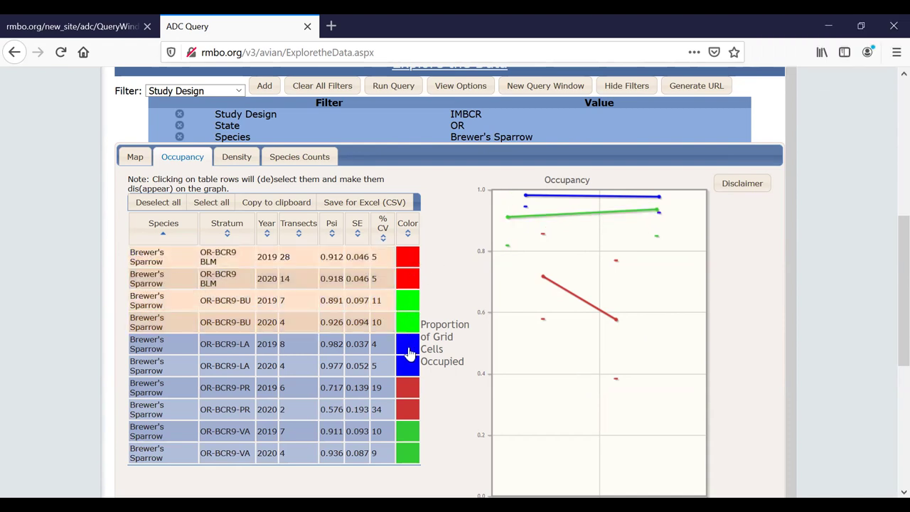
click(409, 353)
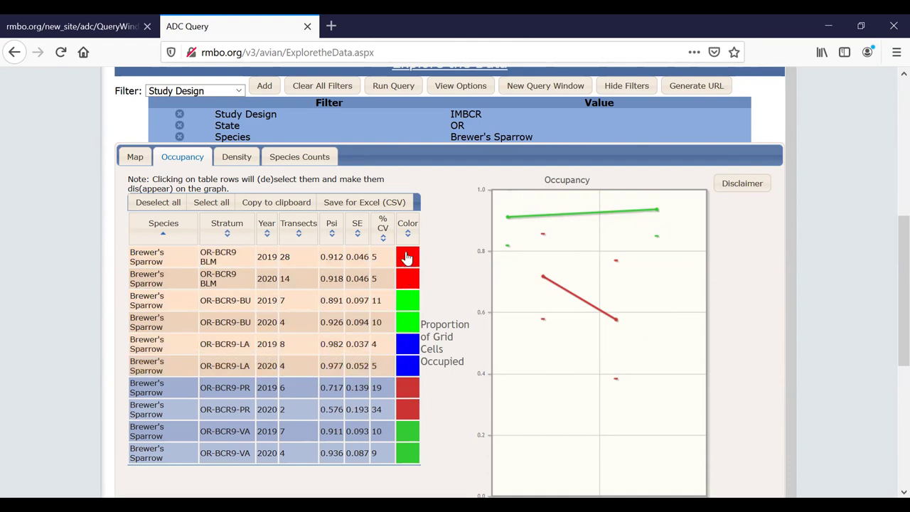
scroll(436, 308, down, 2)
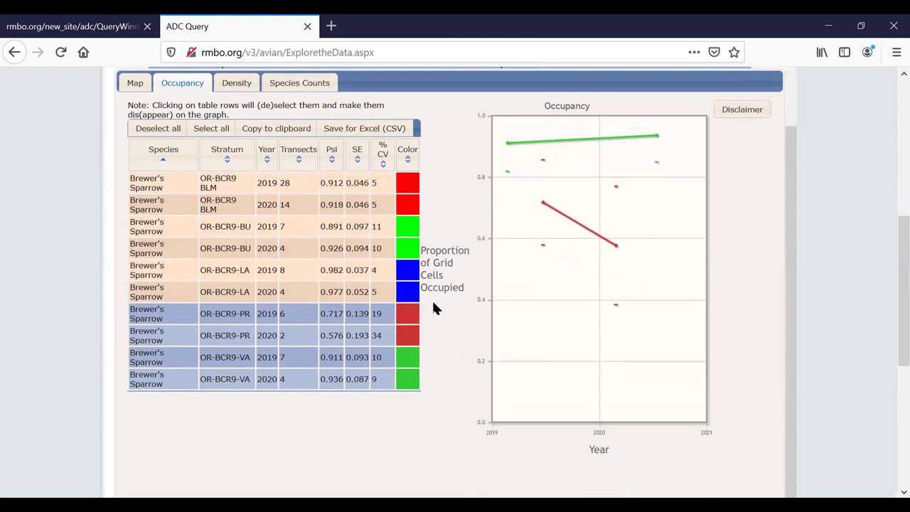
scroll(434, 303, up, 2)
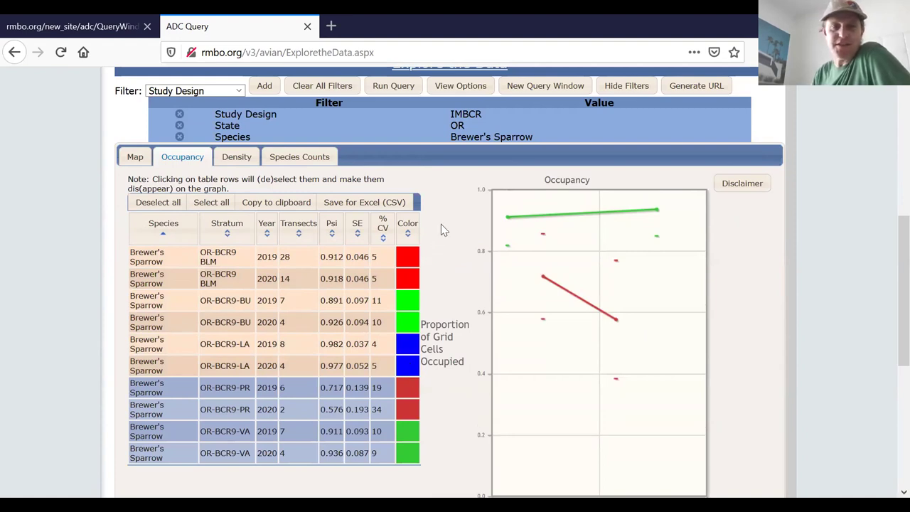
Step: Restore the OR-BCR9-LA, OR-BCR9-BU and OR-BCR9 BLM strata on the occupancy graph
click(406, 343)
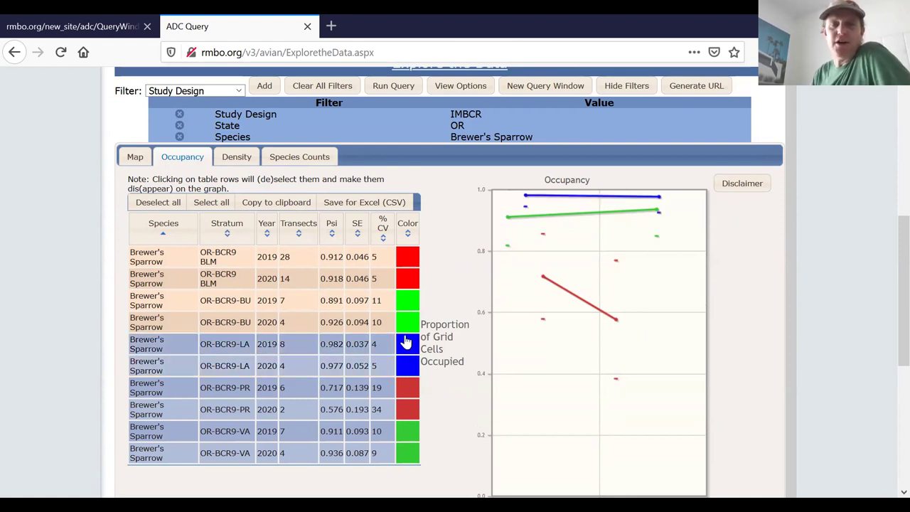
click(409, 322)
click(413, 300)
click(412, 279)
click(412, 257)
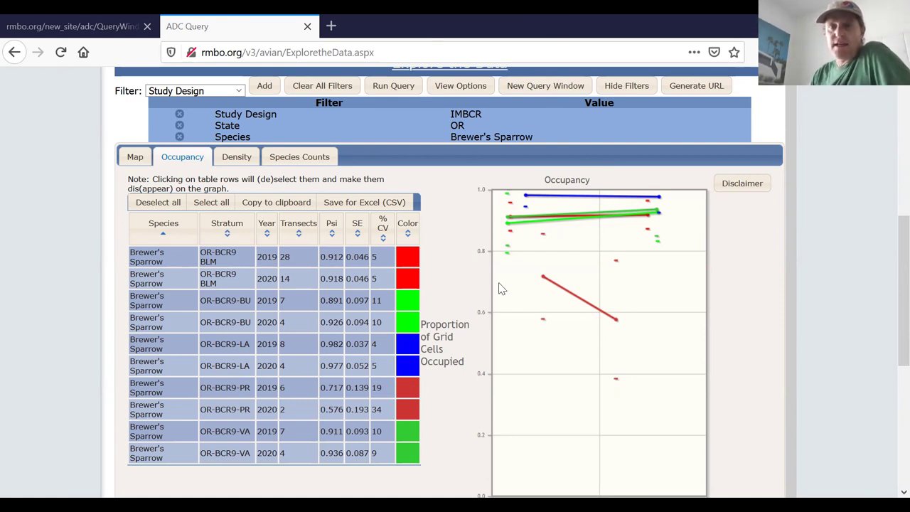
scroll(475, 320, up, 2)
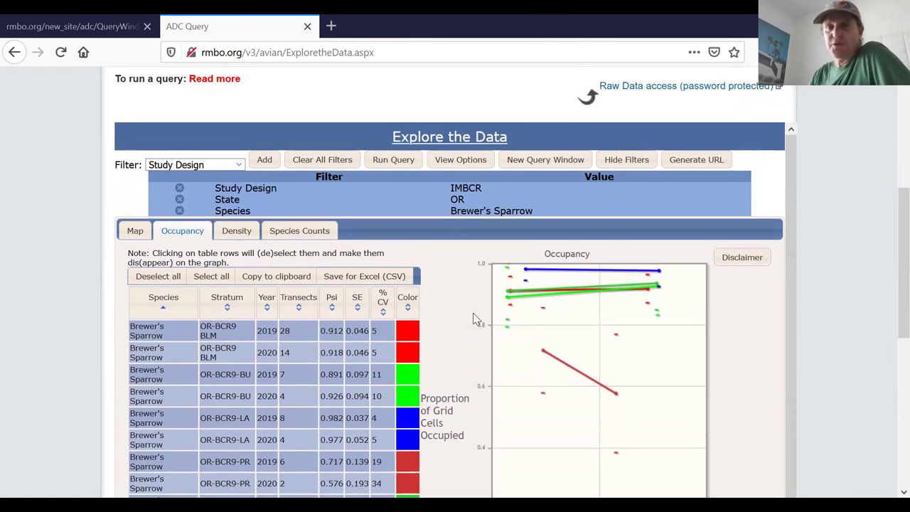
scroll(473, 319, up, 2)
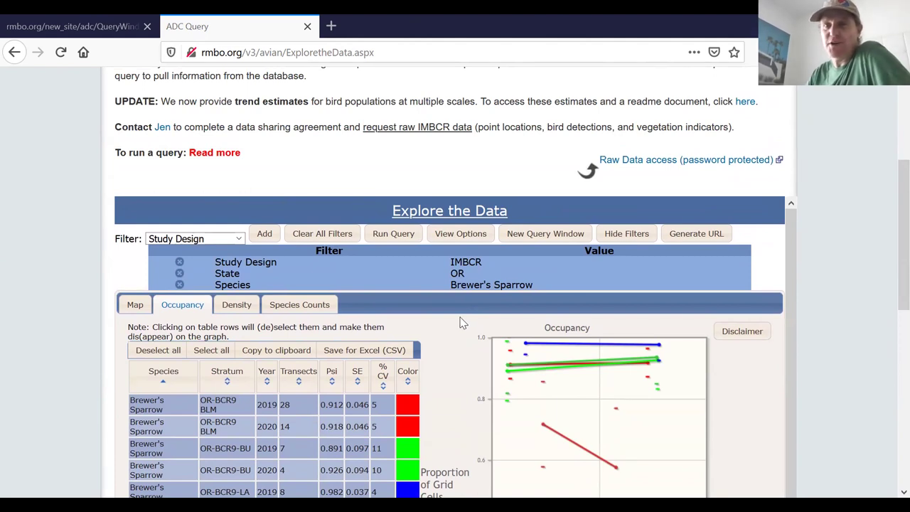
scroll(463, 324, up, 2)
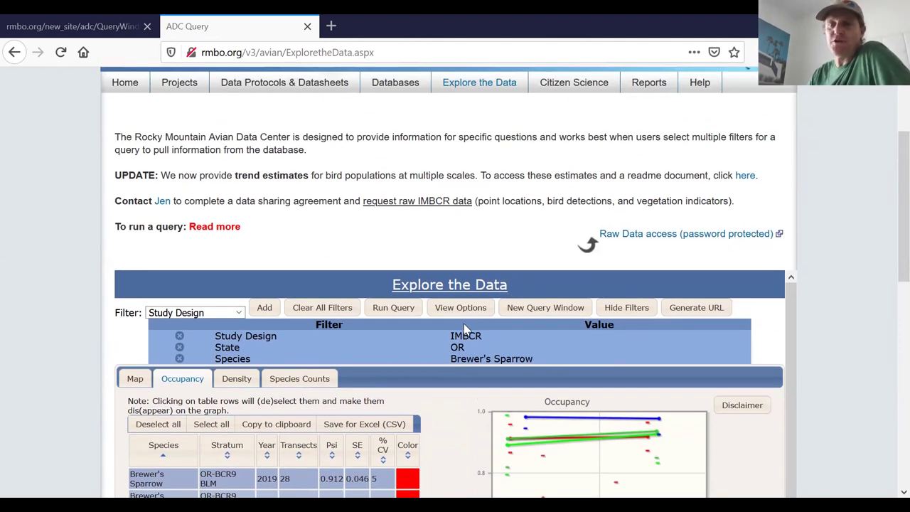